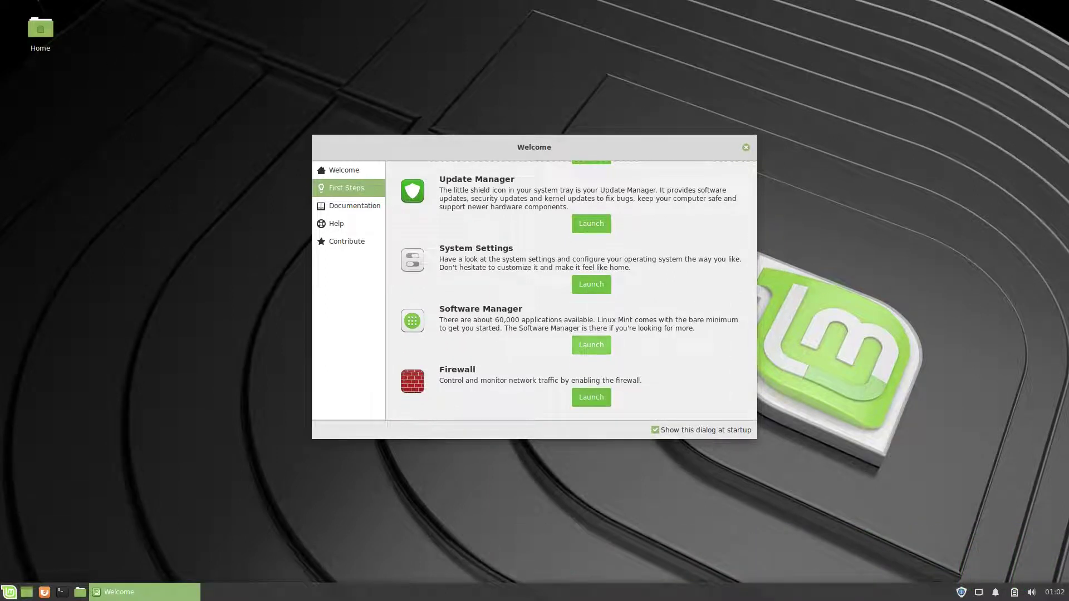
Step: Launch Software Manager from the Welcome screen, browse Documentation, Help and Contribute, and open the contribution website
{"action": "left_click", "coordinate": [591, 344]}
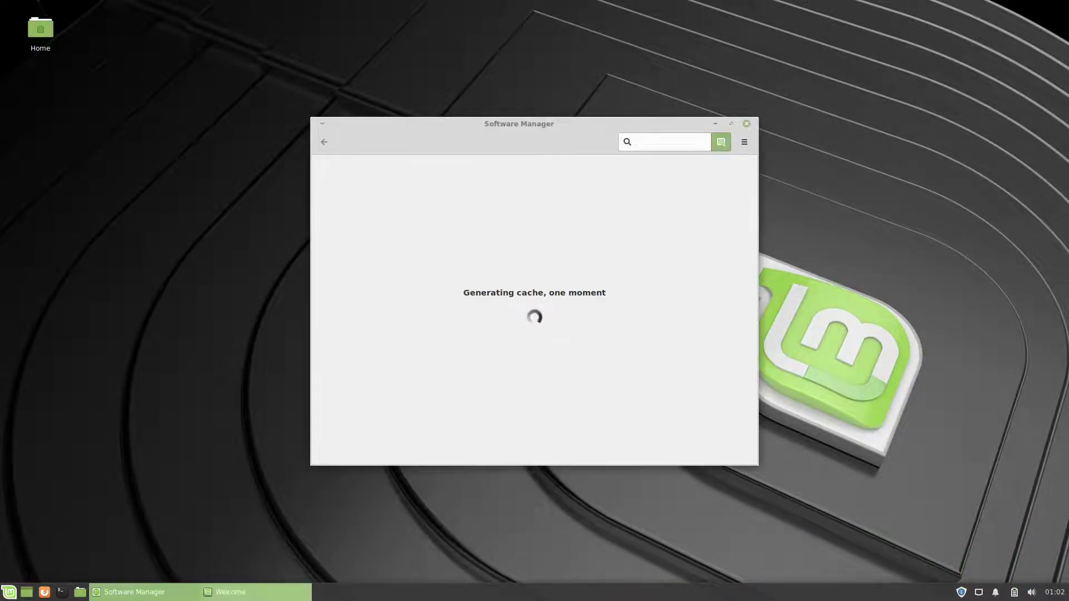
{"action": "left_click", "coordinate": [354, 206]}
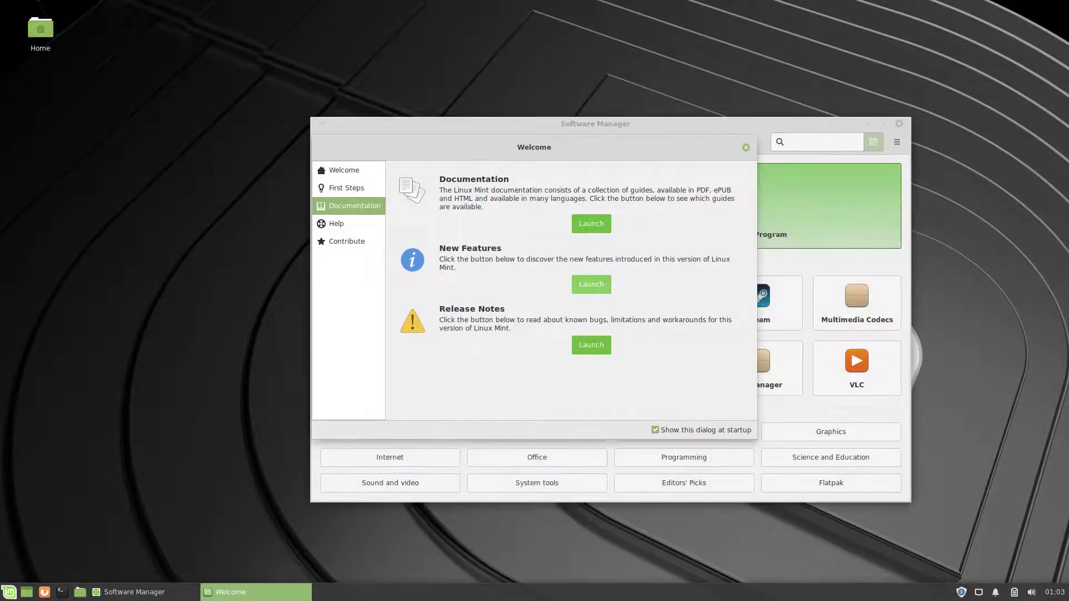
{"action": "left_click", "coordinate": [336, 224]}
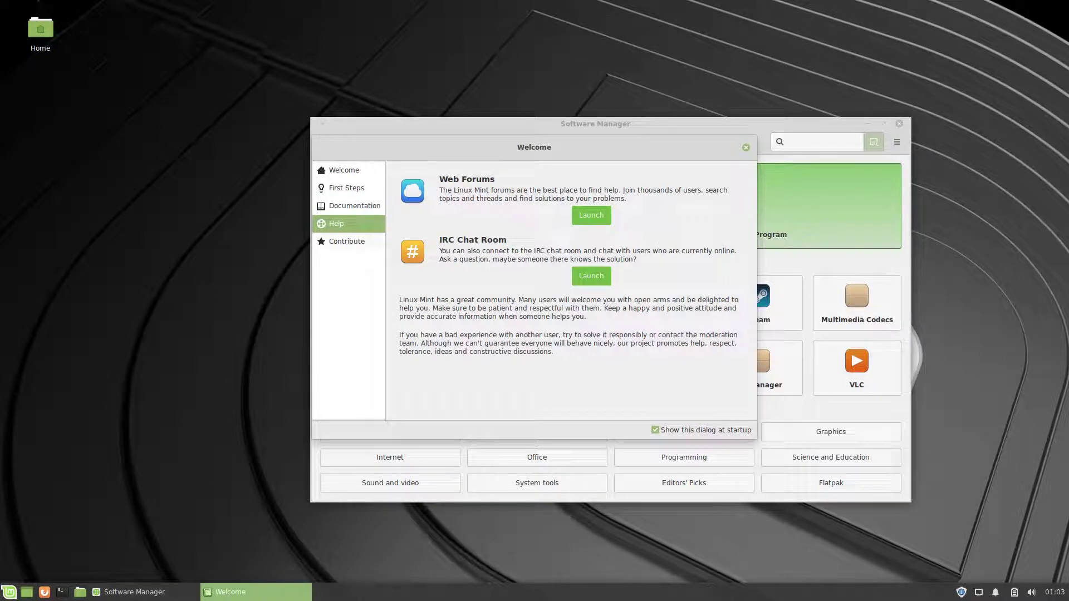
{"action": "left_click", "coordinate": [347, 241]}
{"action": "left_click", "coordinate": [584, 215]}
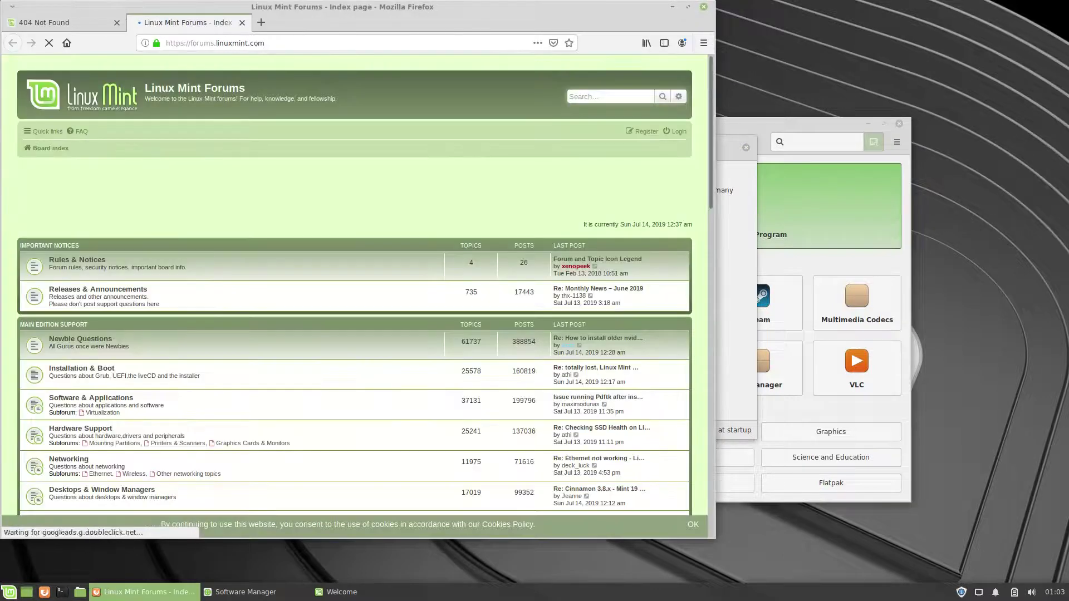
Step: Switch between the two Firefox tabs, maximize the window, then tile it left, right and top
{"action": "key", "text": "ctrl+Page_Up"}
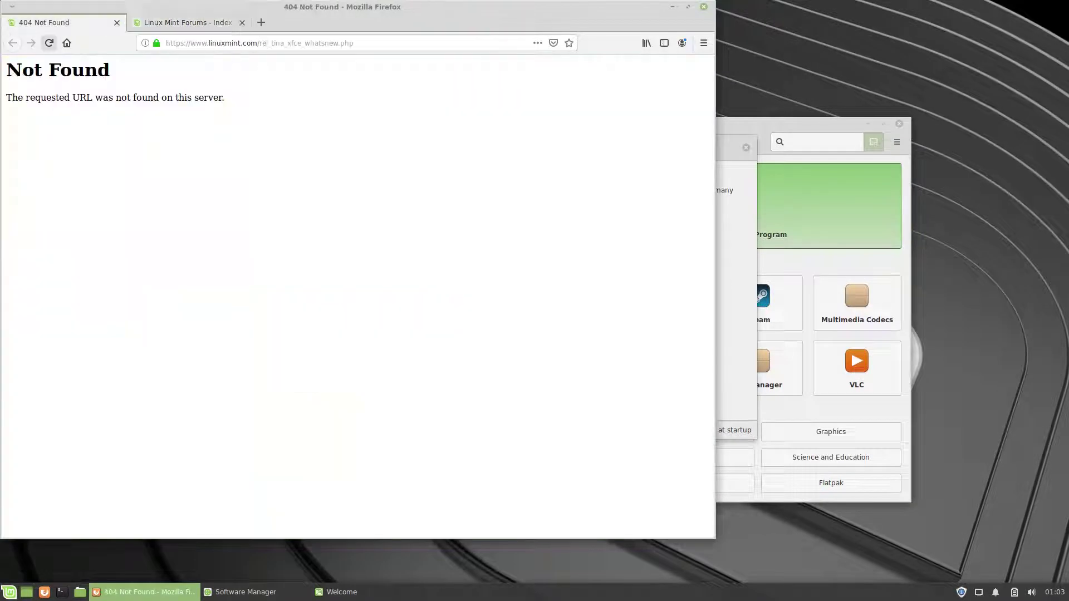
{"action": "key", "text": "ctrl+Page_Down"}
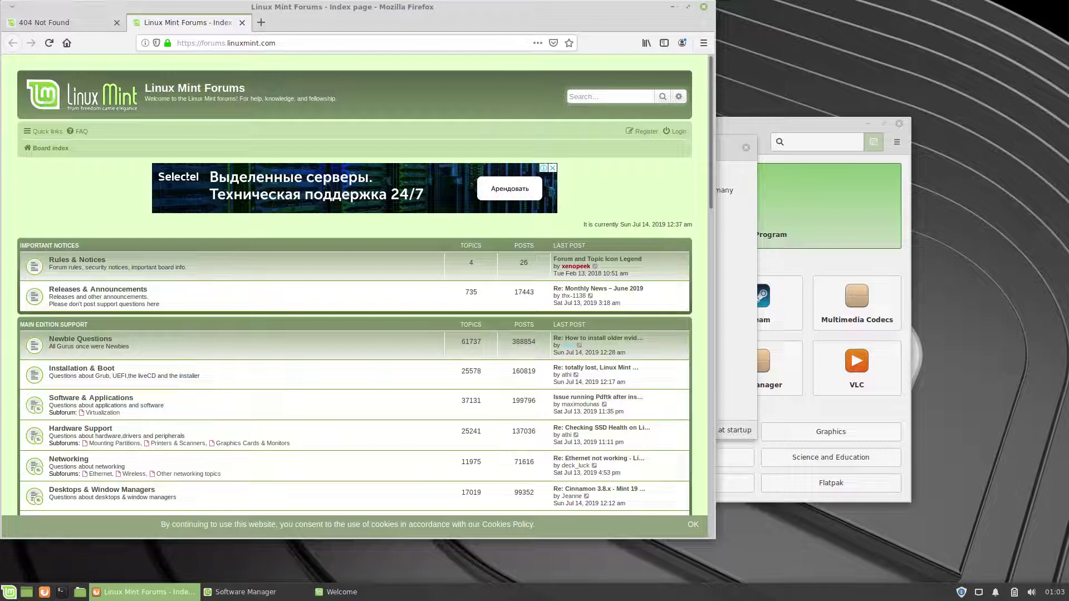
{"action": "key", "text": "alt+F10"}
{"action": "key", "text": "super+Left"}
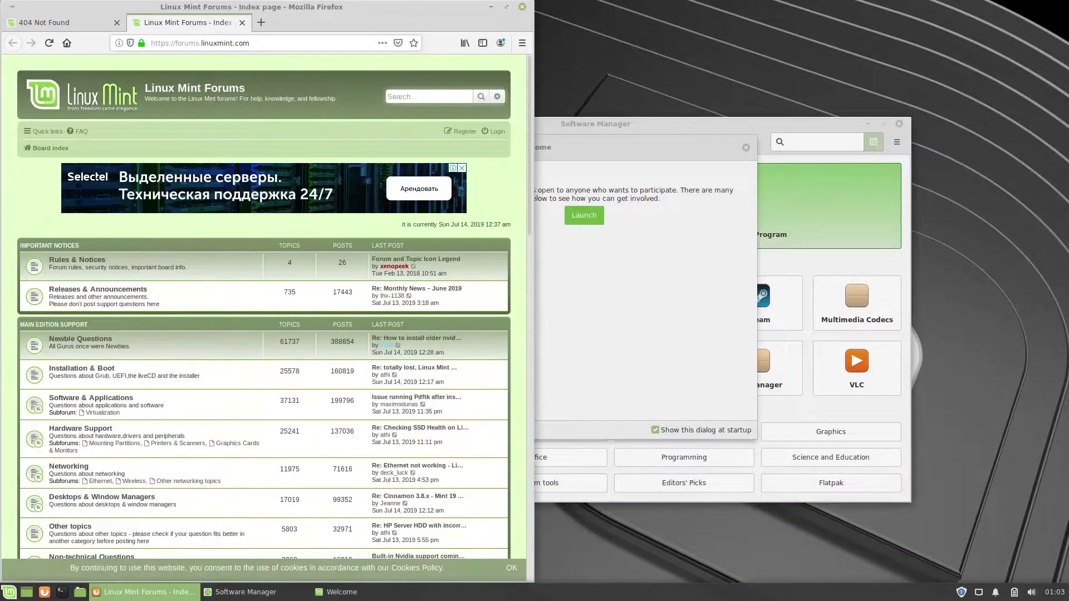
{"action": "key", "text": "super+Right"}
{"action": "key", "text": "super+Up"}
{"action": "key", "text": "super+Up"}
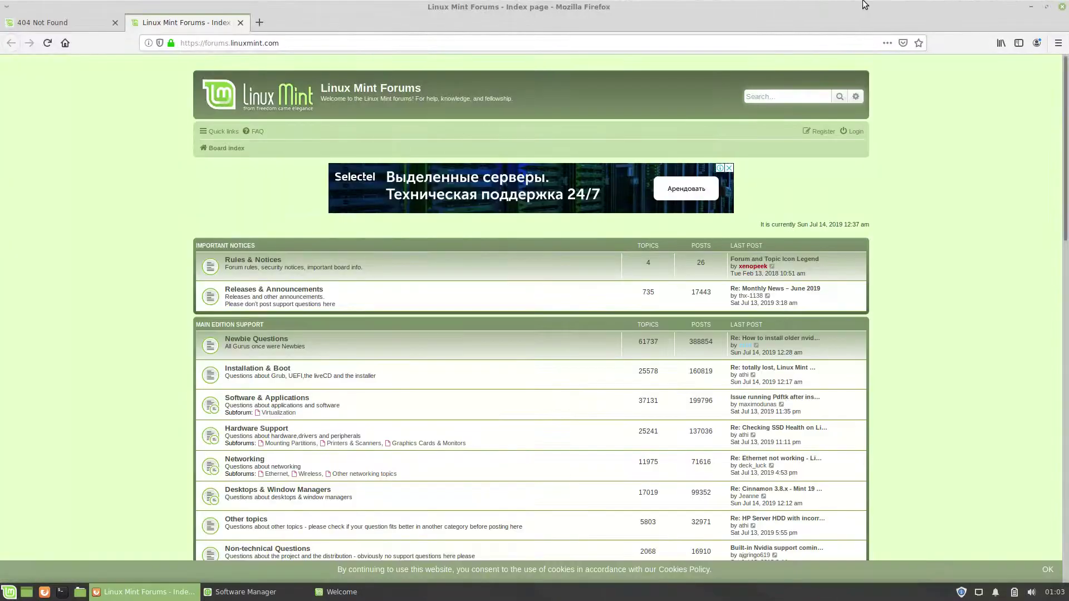
Step: Quit Firefox closing both tabs, and stop the Welcome screen showing at startup
{"action": "key", "text": "alt+F4"}
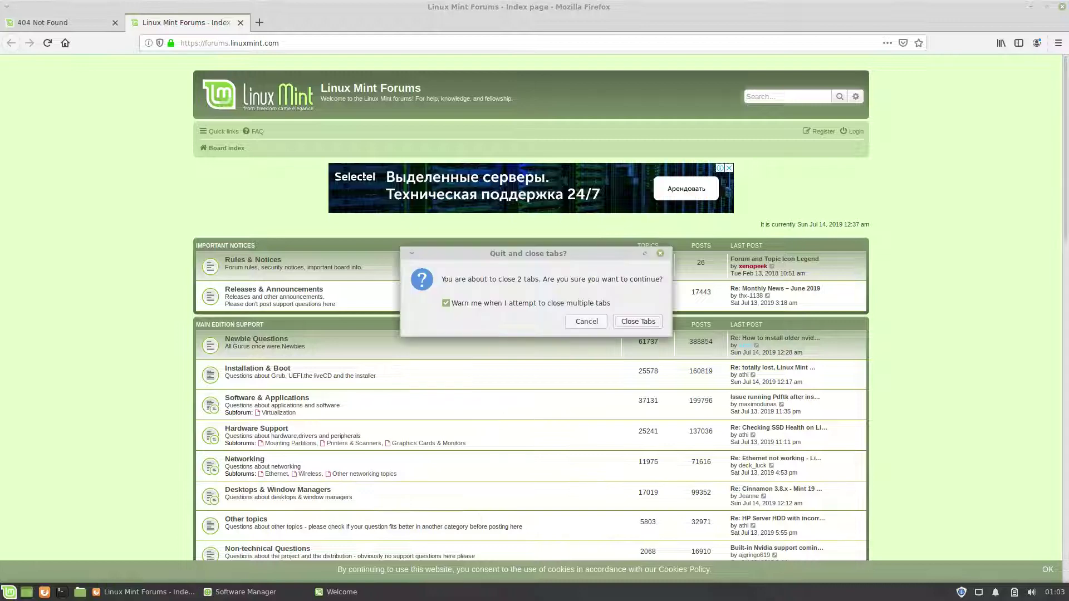
{"action": "key", "text": "Return"}
{"action": "left_click", "coordinate": [656, 429]}
Step: Close Welcome, maximize Software Manager, view Steam, then search 'minecraft' and open Minecraft (Flathub)
{"action": "key", "text": "alt+F4"}
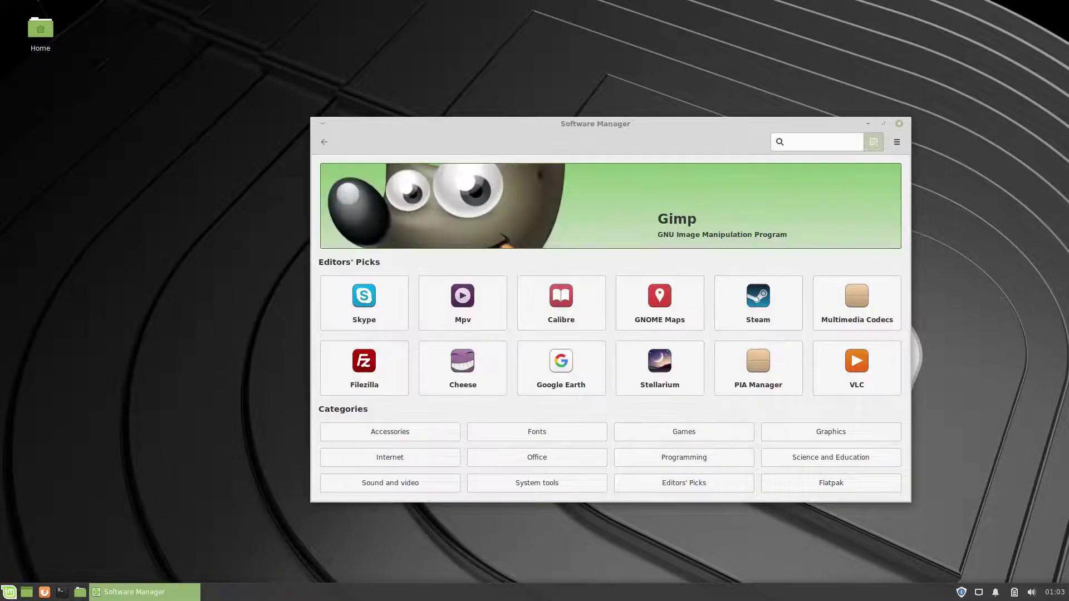
{"action": "key", "text": "super+Up"}
{"action": "left_click", "coordinate": [799, 186]}
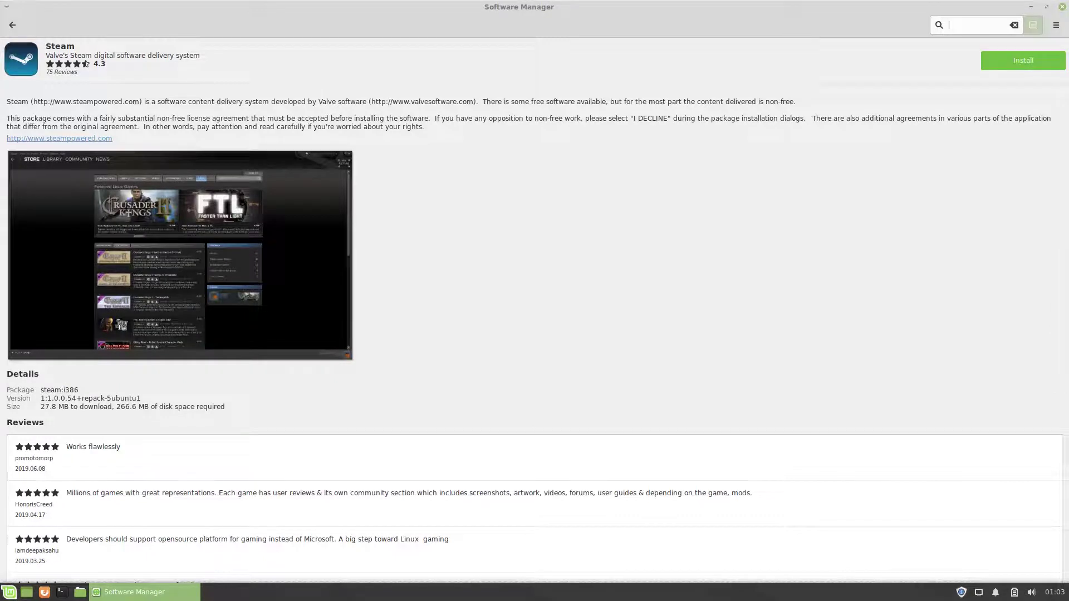
{"action": "type", "text": "minecraft"}
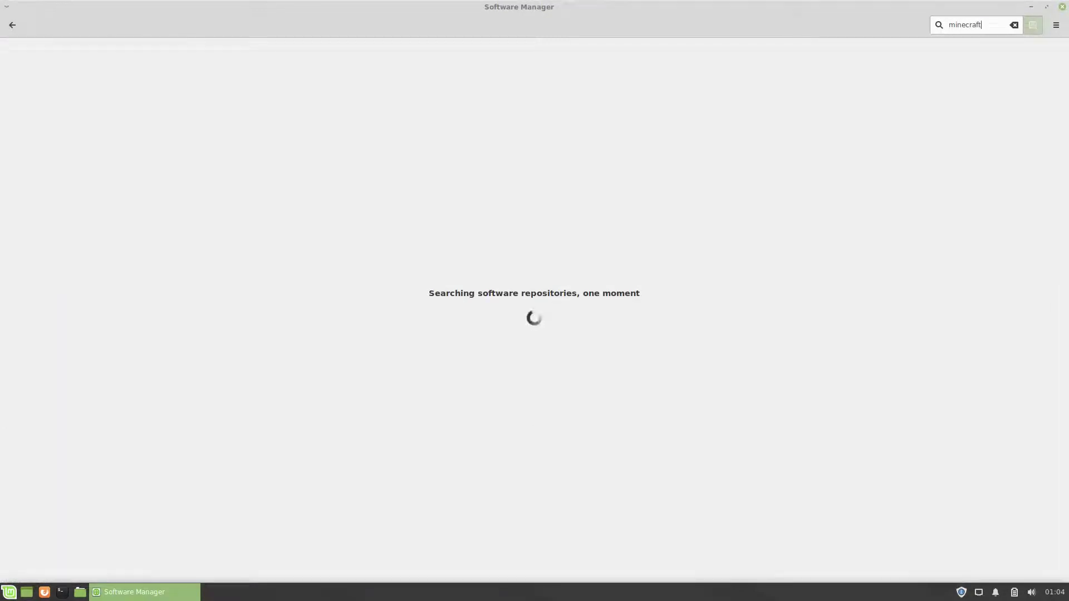
{"action": "left_click", "coordinate": [535, 100]}
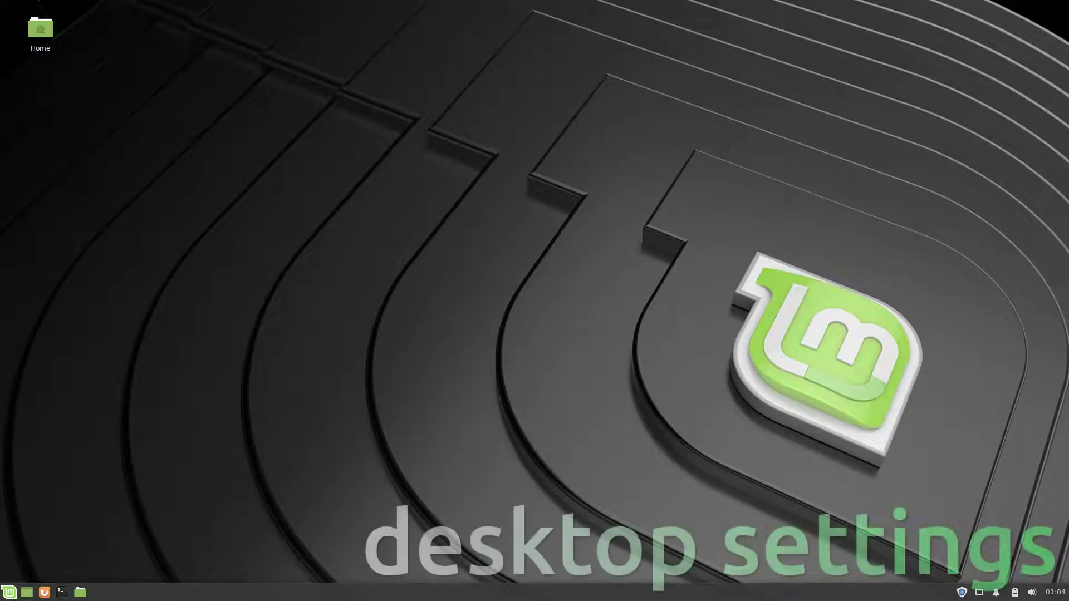
Step: Open the Desktop folder in the file manager, maximize it and view its About information
{"action": "right_click", "coordinate": [589, 273]}
{"action": "key", "text": "Return"}
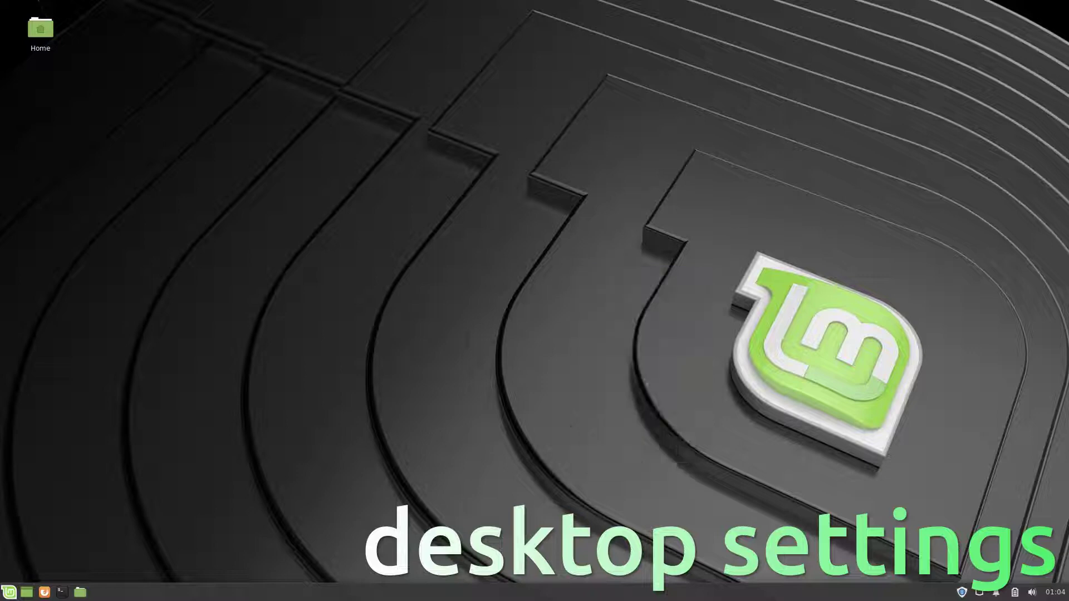
{"action": "key", "text": "alt+F10"}
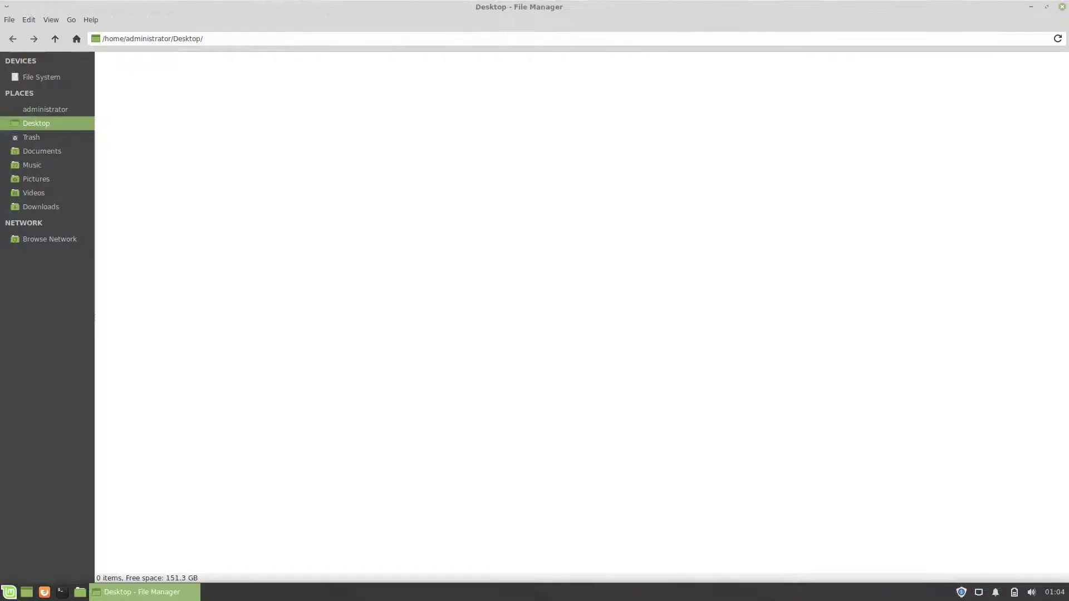
{"action": "key", "text": "alt+h"}
{"action": "key", "text": "Down"}
{"action": "key", "text": "Return"}
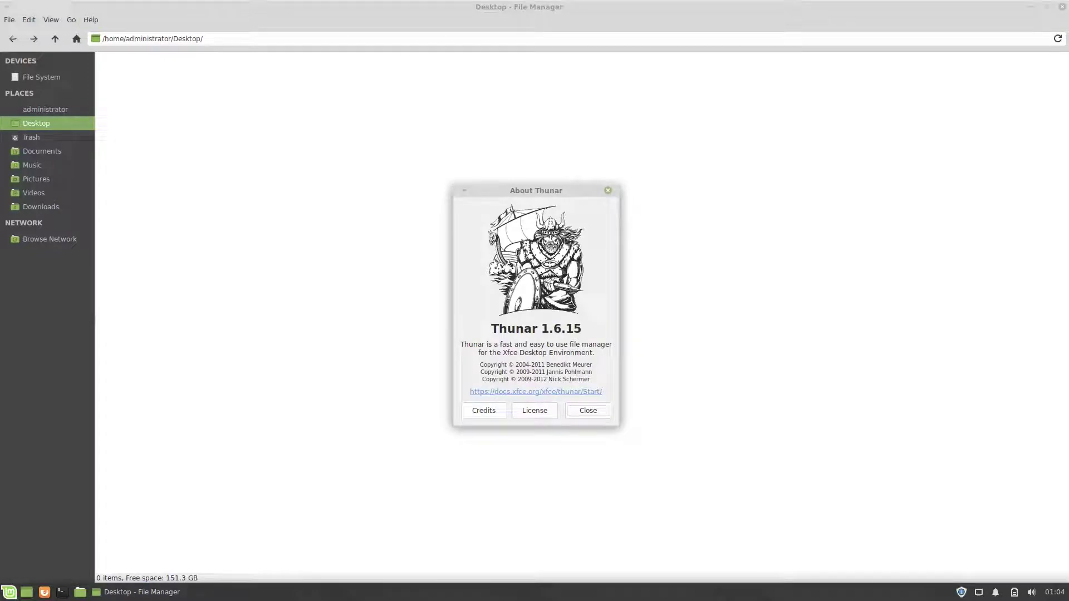
{"action": "key", "text": "Escape"}
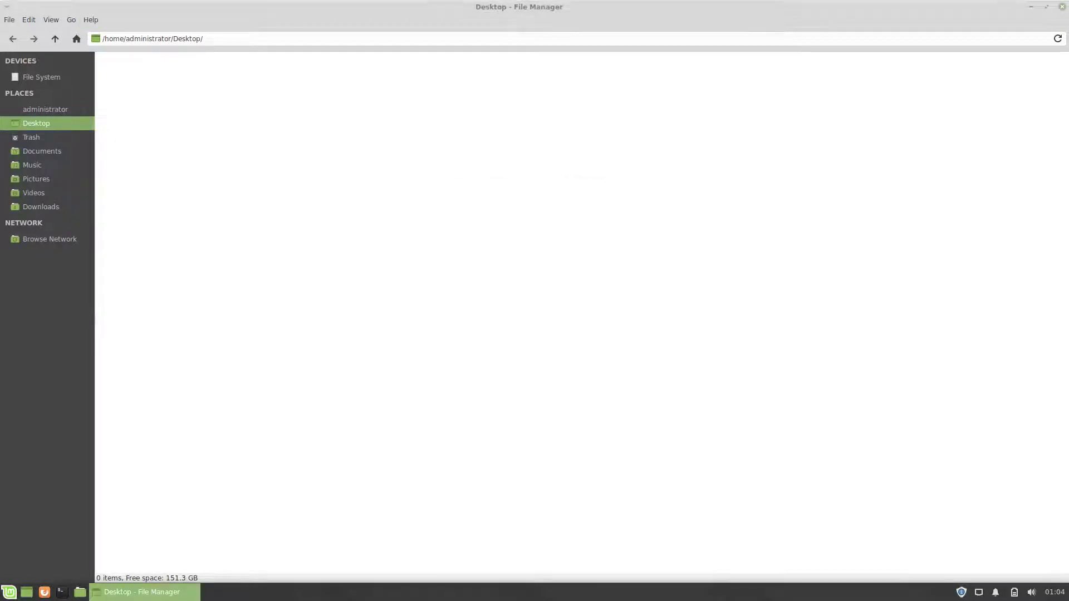
Step: Go to the home folder and inspect the Downloads folder's context menu
{"action": "key", "text": "Up"}
{"action": "key", "text": "Tab"}
{"action": "key", "text": "Right"}
{"action": "key", "text": "Right"}
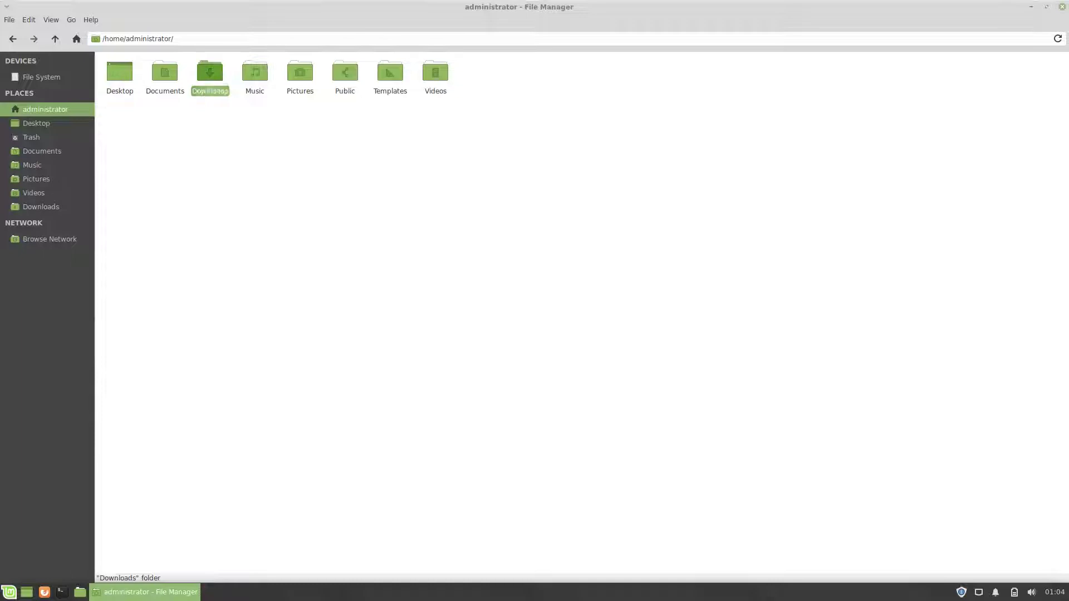
{"action": "key", "text": "shift+F10"}
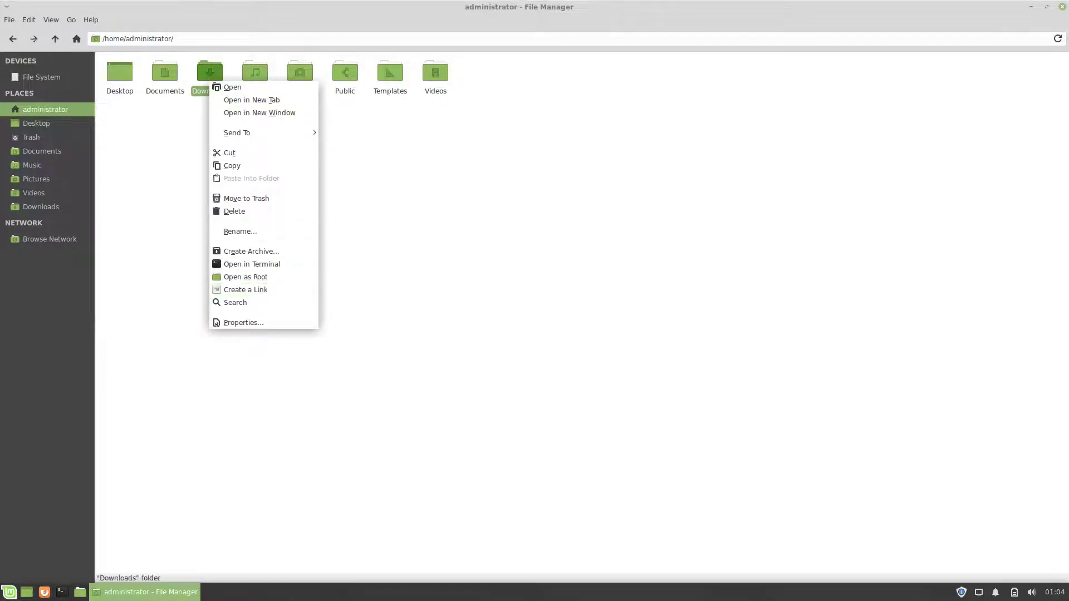
{"action": "key", "text": "Escape"}
Step: Zoom in on the folder icons, then switch to Detailed List and finally Compact List view
{"action": "key", "text": "alt+v"}
{"action": "key", "text": "Down"}
{"action": "key", "text": "Down"}
{"action": "key", "text": "Down"}
{"action": "key", "text": "Down"}
{"action": "key", "text": "Down"}
{"action": "key", "text": "Down"}
{"action": "key", "text": "Down"}
{"action": "key", "text": "Down"}
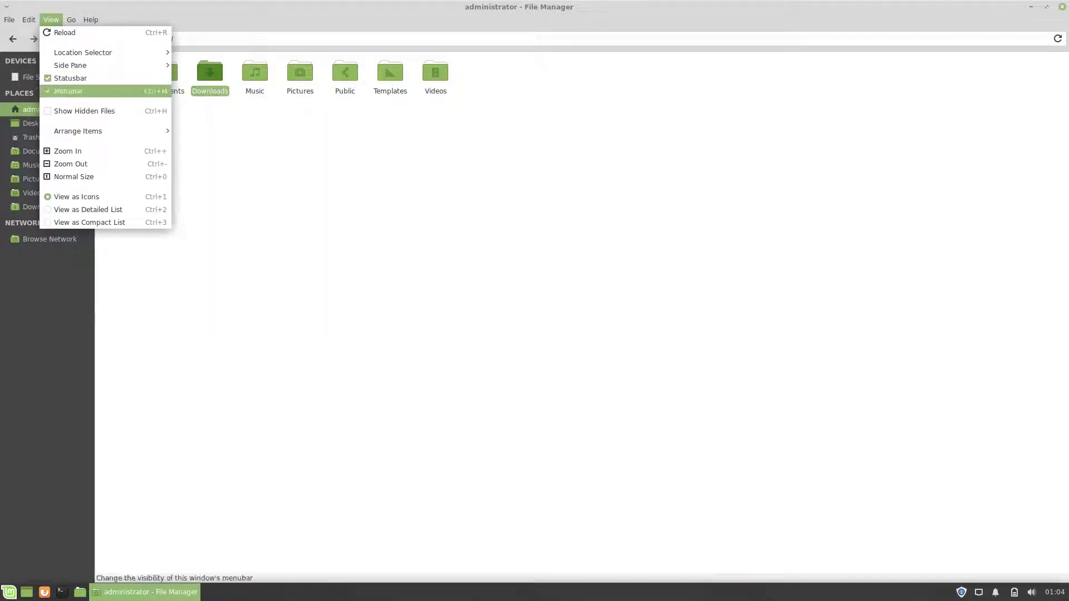
{"action": "key", "text": "Return"}
{"action": "key", "text": "alt+v"}
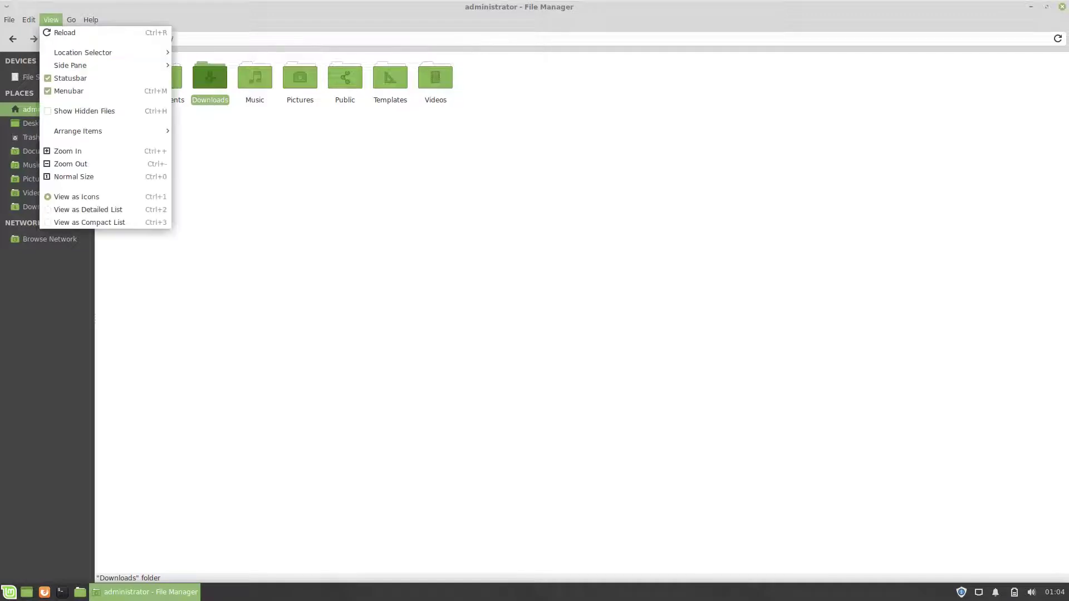
{"action": "key", "text": "Down"}
{"action": "key", "text": "Down"}
{"action": "key", "text": "Down"}
{"action": "key", "text": "Down"}
{"action": "key", "text": "Down"}
{"action": "key", "text": "Down"}
{"action": "key", "text": "Down"}
{"action": "key", "text": "Down"}
{"action": "key", "text": "Down"}
{"action": "key", "text": "Down"}
{"action": "key", "text": "Down"}
{"action": "key", "text": "Down"}
{"action": "key", "text": "Return"}
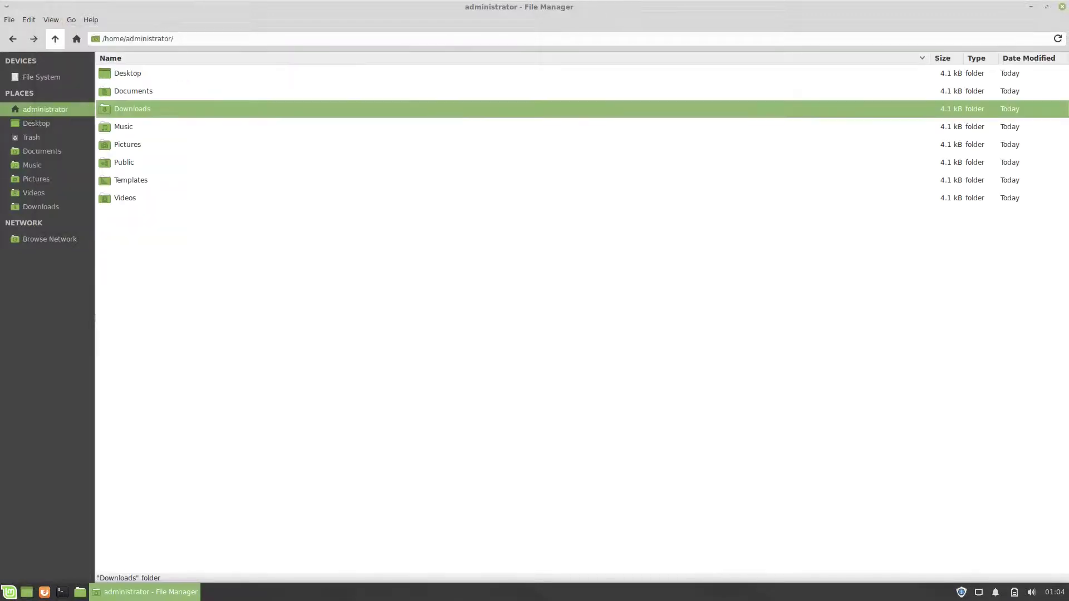
{"action": "key", "text": "alt+v"}
{"action": "key", "text": "Down"}
{"action": "key", "text": "Up"}
{"action": "key", "text": "Return"}
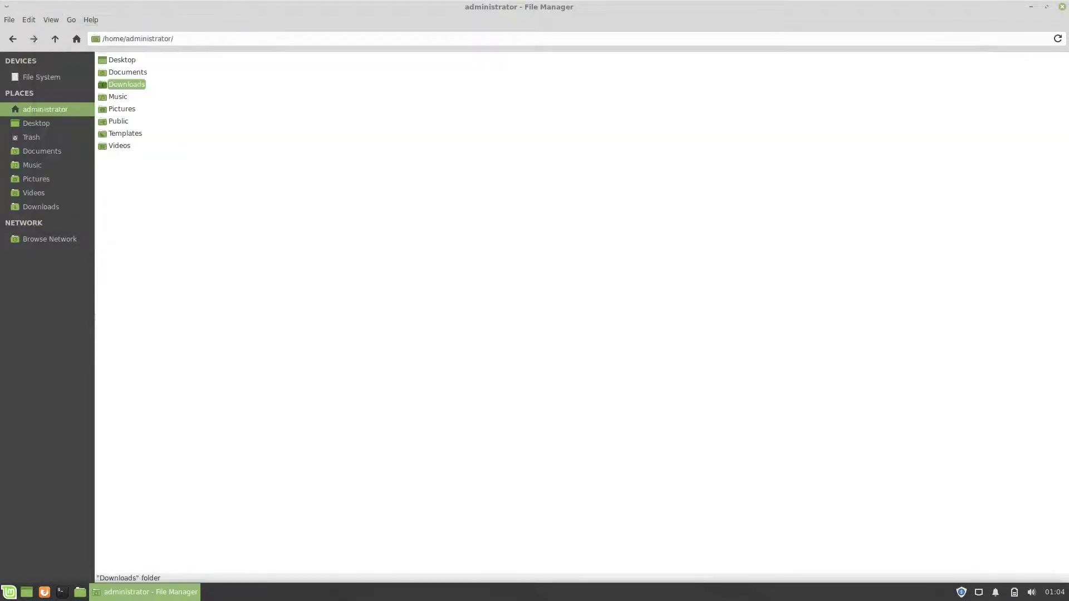
Step: Close the file manager and start creating a new desktop launcher
{"action": "key", "text": "ctrl+w"}
{"action": "key", "text": "shift+F10"}
{"action": "key", "text": "Down"}
{"action": "key", "text": "Down"}
{"action": "key", "text": "Return"}
Step: Create a Firefox Web Browser desktop launcher from the 'Firef' suggestion
{"action": "type", "text": "Firef"}
{"action": "key", "text": "Down"}
{"action": "key", "text": "Return"}
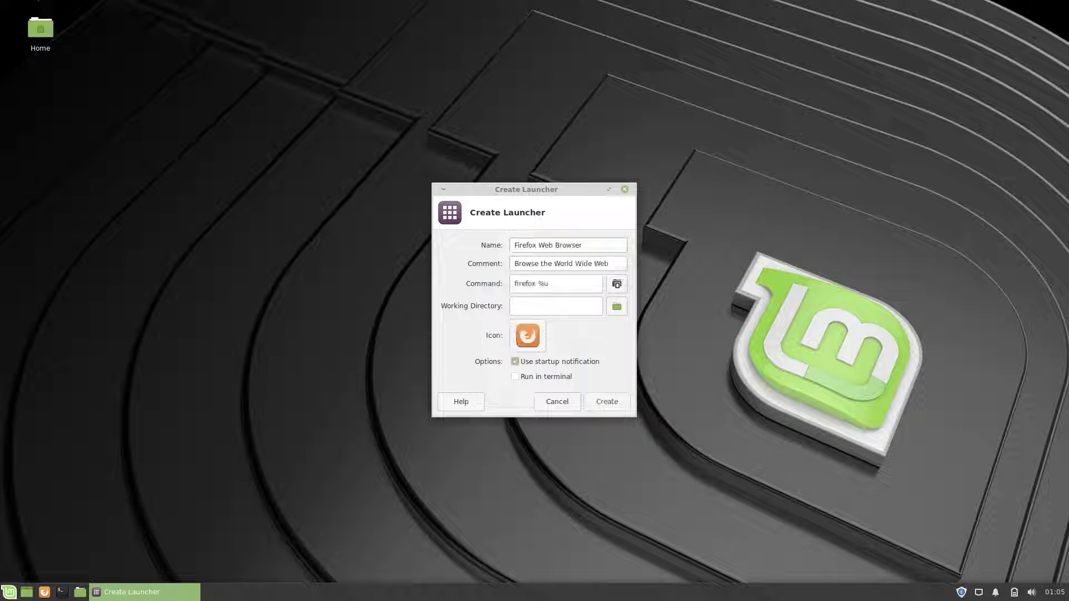
{"action": "key", "text": "Return"}
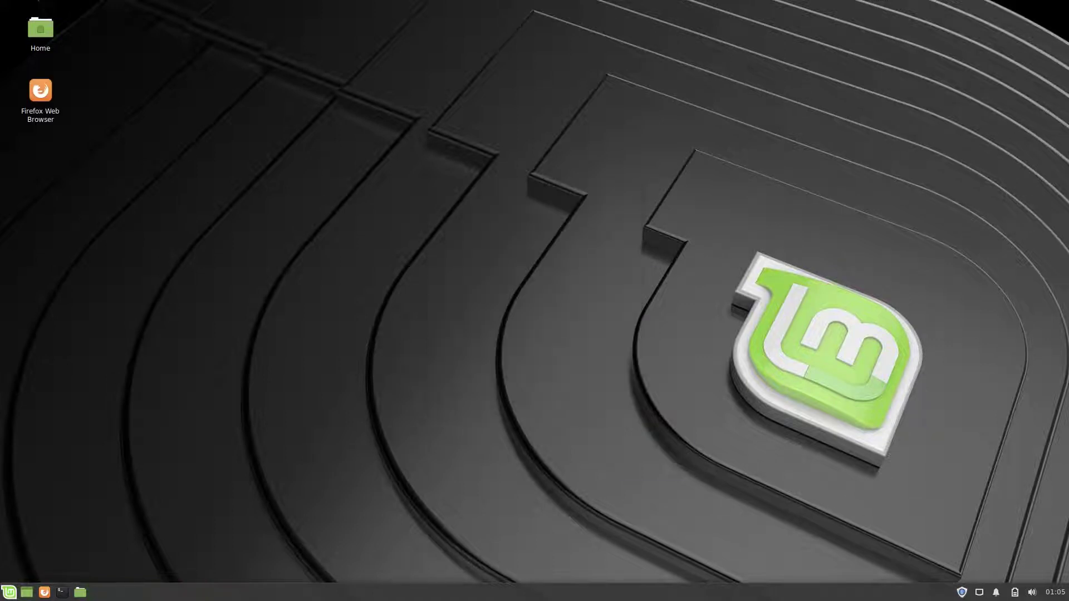
{"action": "key", "text": "shift+F10"}
{"action": "key", "text": "Down"}
{"action": "key", "text": "Down"}
{"action": "key", "text": "Down"}
{"action": "key", "text": "Return"}
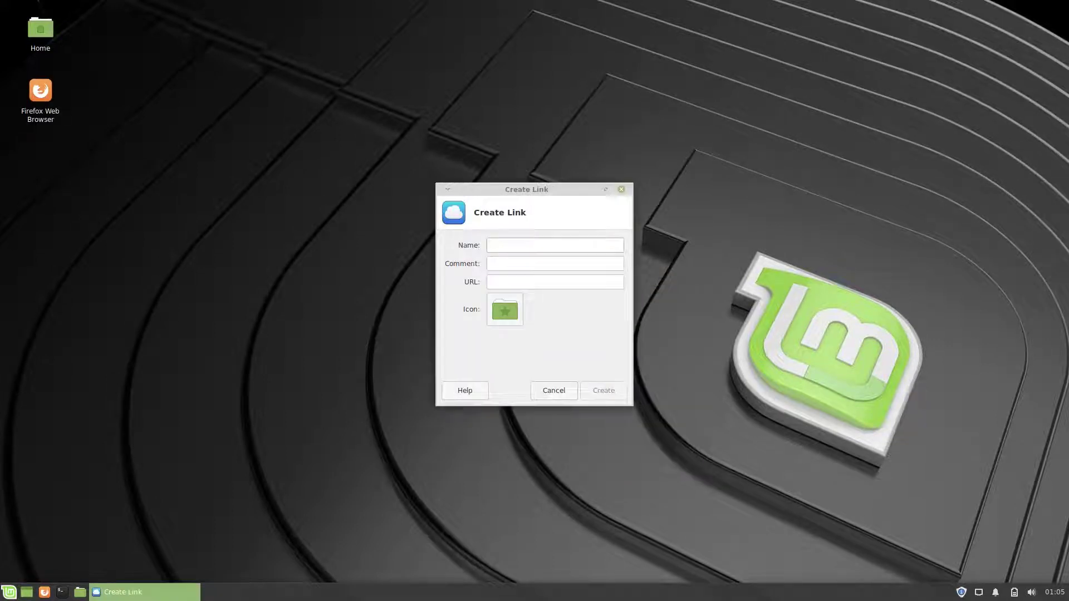
{"action": "type", "text": "YouTube"}
{"action": "type", "text": "www.youtube.com"}
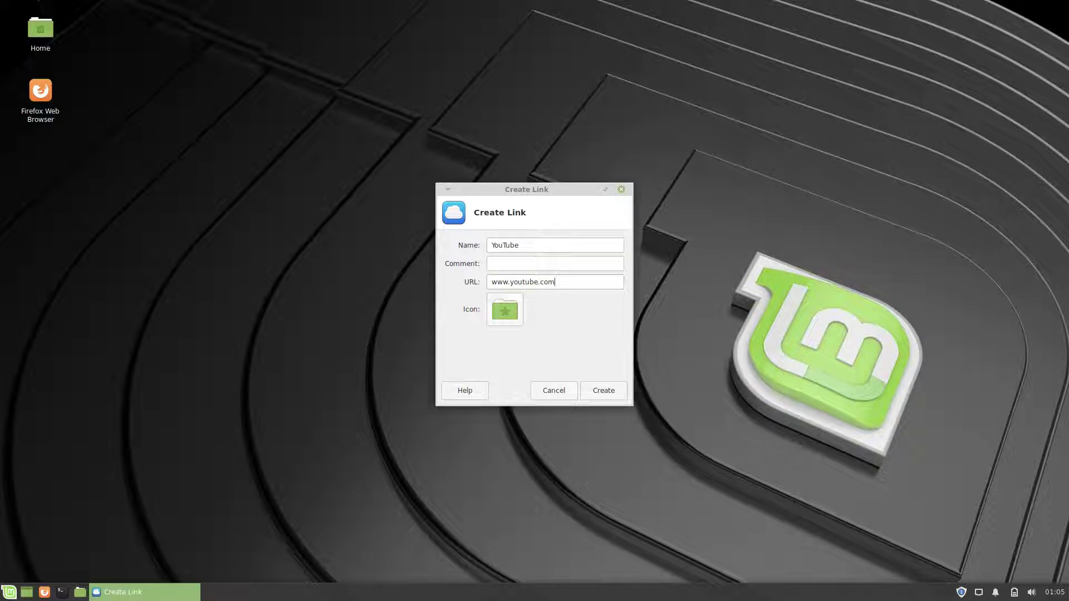
{"action": "key", "text": "Tab"}
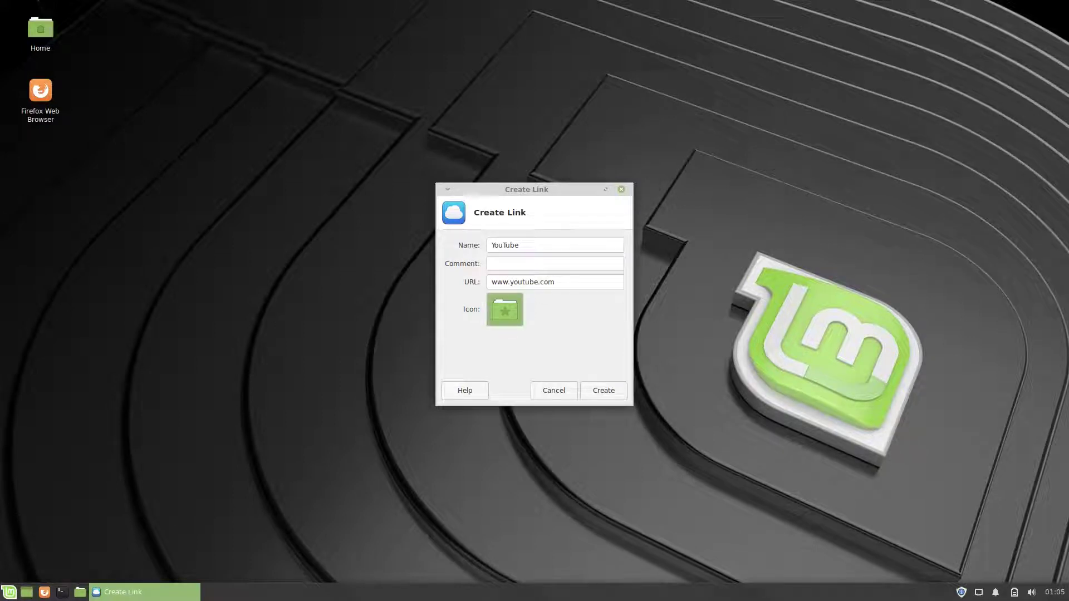
Step: Give the YouTube link the web-google-youtube icon from All Icons and create it
{"action": "key", "text": "Return"}
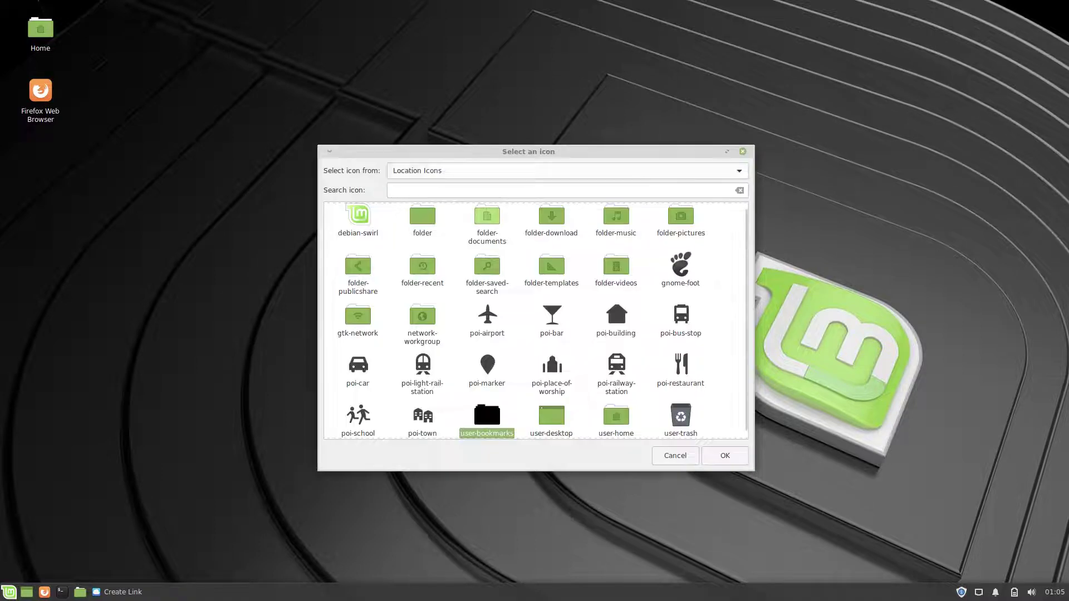
{"action": "key", "text": "alt+Down"}
{"action": "key", "text": "Down"}
{"action": "key", "text": "Down"}
{"action": "key", "text": "Down"}
{"action": "key", "text": "Down"}
{"action": "key", "text": "Return"}
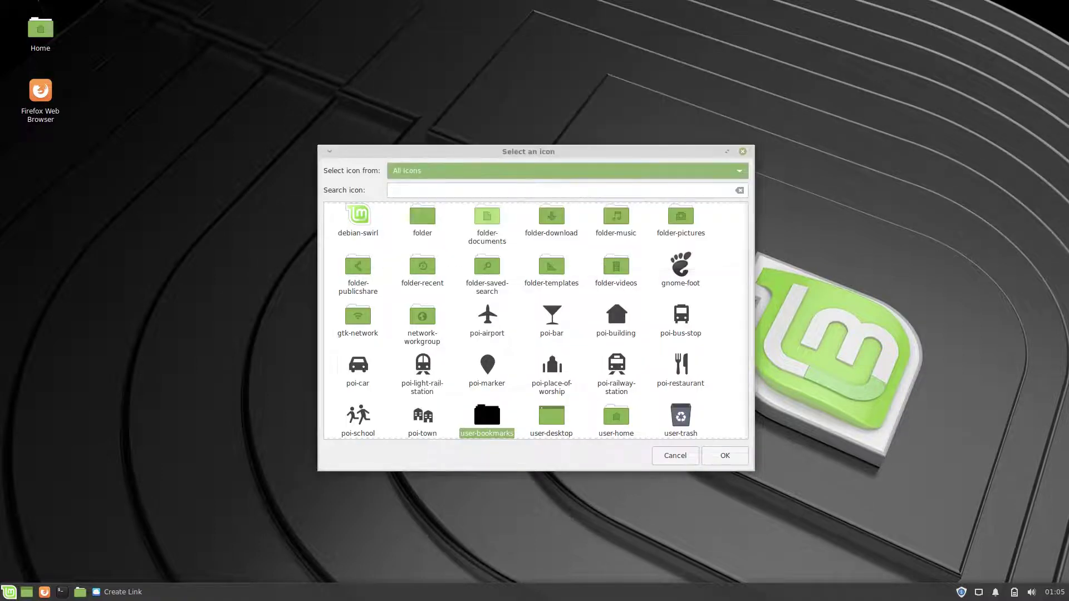
{"action": "type", "text": "youtu"}
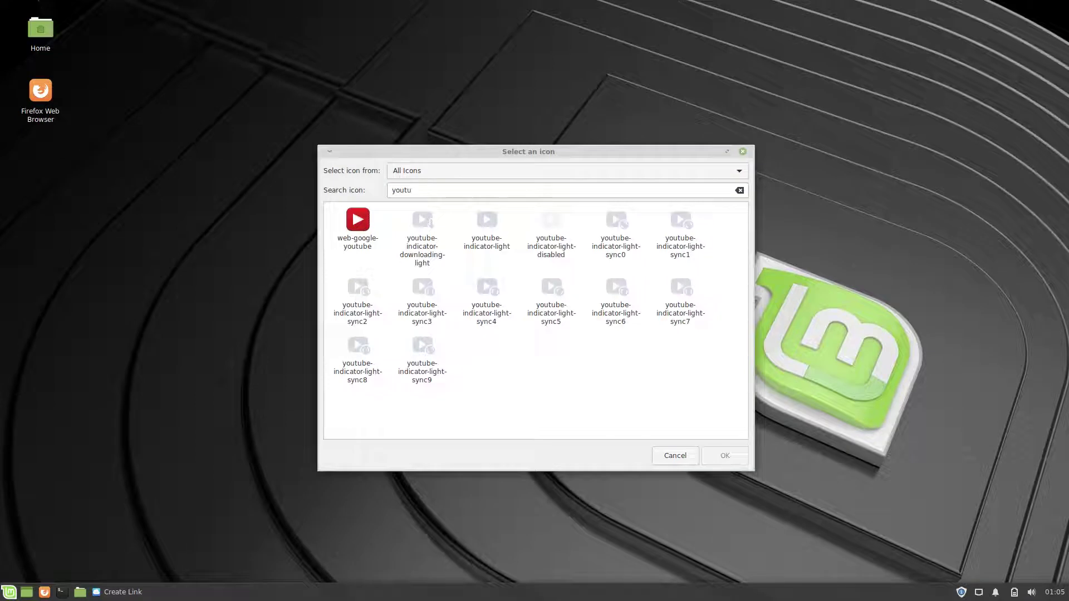
{"action": "key", "text": "Tab"}
{"action": "key", "text": "Return"}
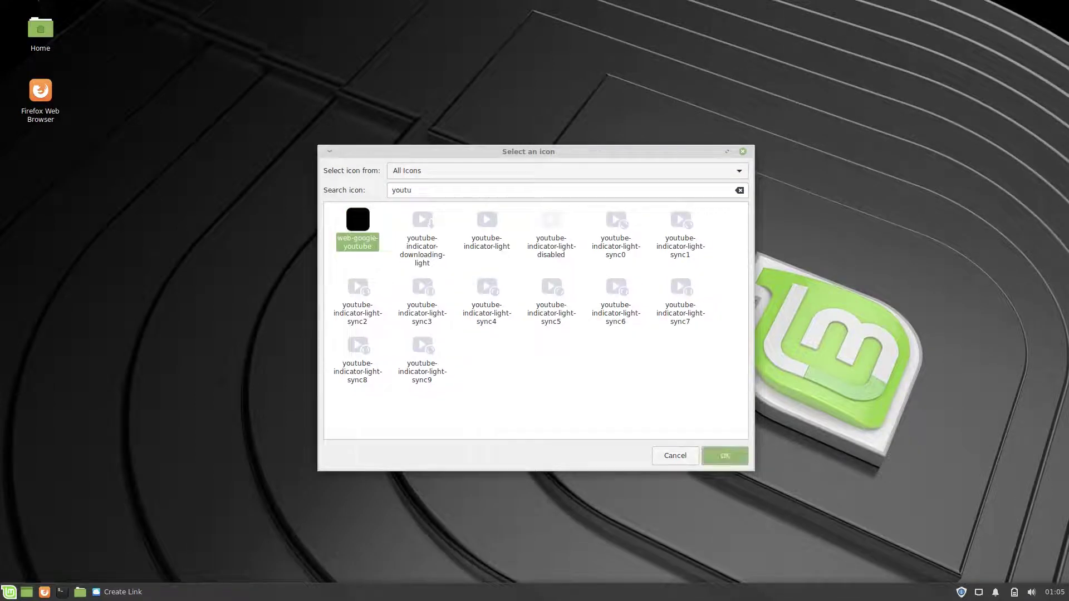
{"action": "key", "text": "Return"}
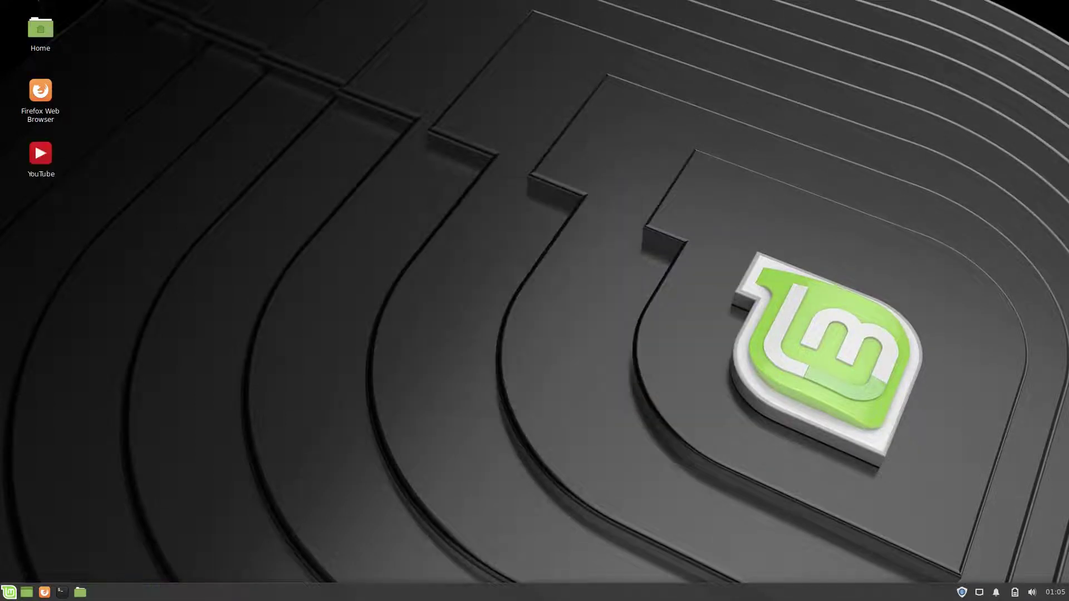
{"action": "right_click", "coordinate": [529, 238]}
Step: Create a New Folder and an empty New File on the desktop with default names
{"action": "left_click", "coordinate": [556, 289]}
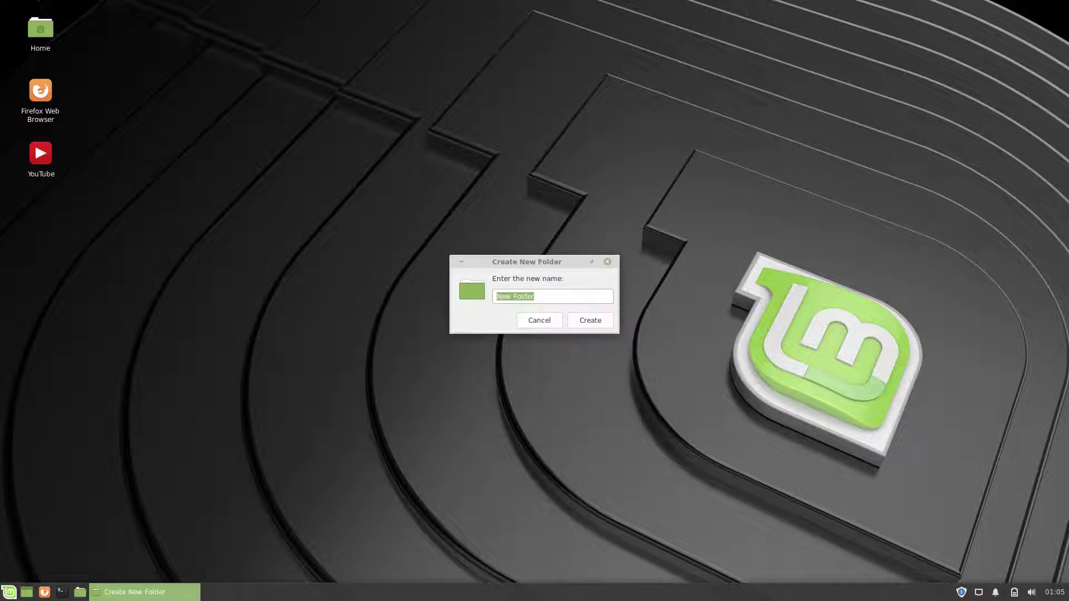
{"action": "key", "text": "Return"}
{"action": "right_click", "coordinate": [508, 217]}
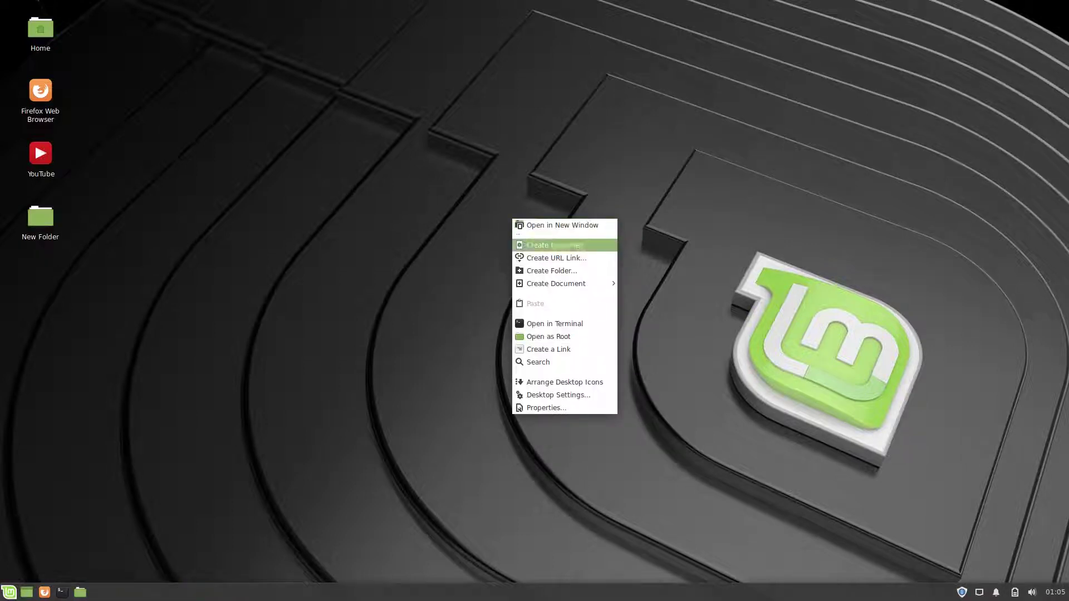
{"action": "mouse_move", "coordinate": [557, 283]}
{"action": "left_click", "coordinate": [668, 302]}
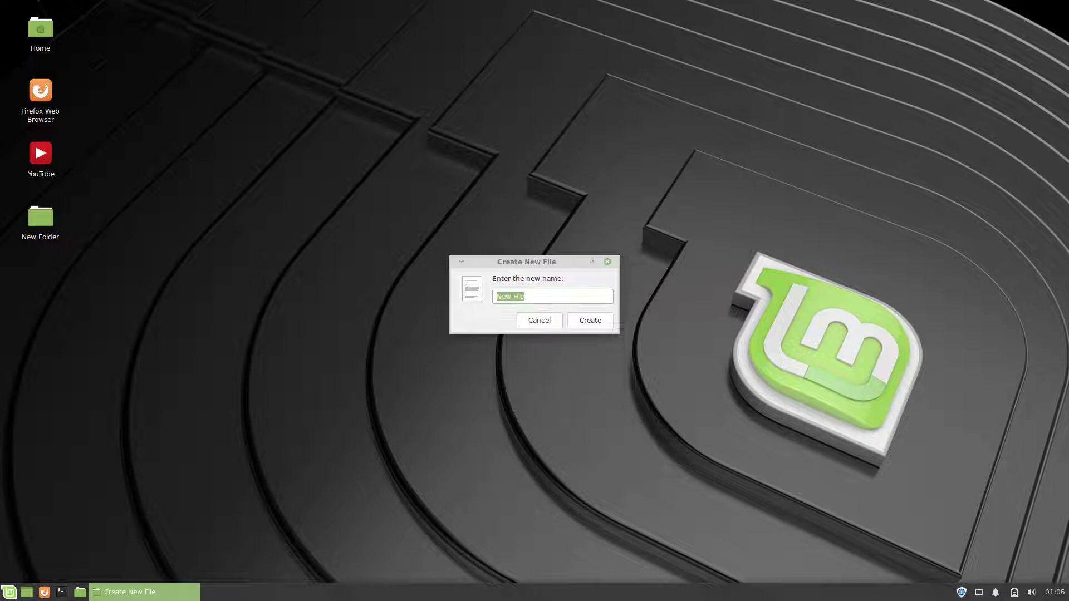
{"action": "key", "text": "Return"}
Step: Open a terminal in the Desktop folder, run 'uname -r', tile it left, then close it
{"action": "right_click", "coordinate": [516, 215]}
{"action": "left_click", "coordinate": [557, 321]}
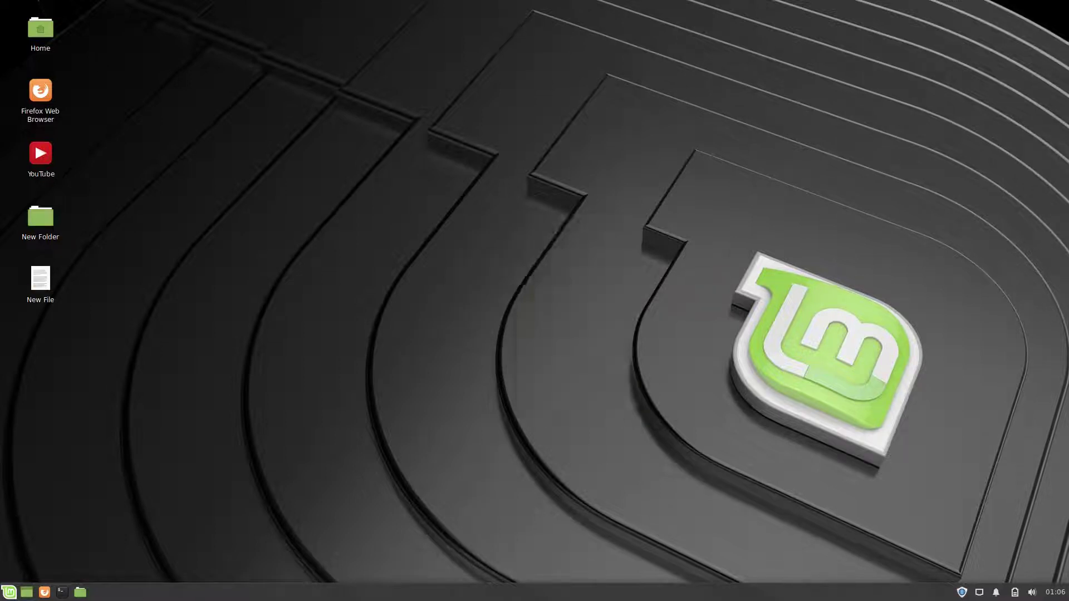
{"action": "type", "text": "uname -r"}
{"action": "key", "text": "Return"}
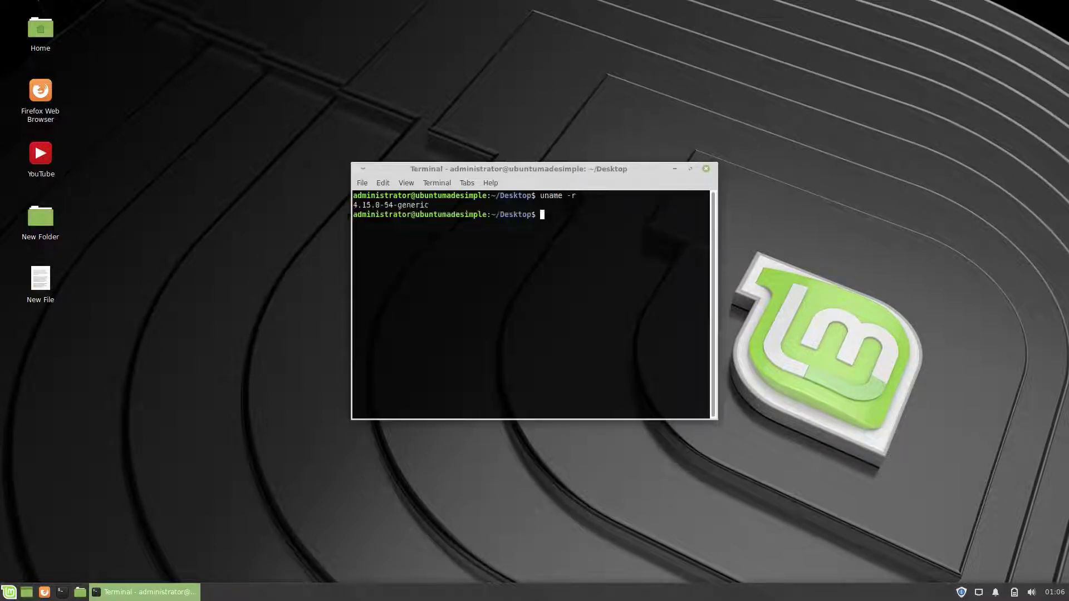
{"action": "key", "text": "super+Left"}
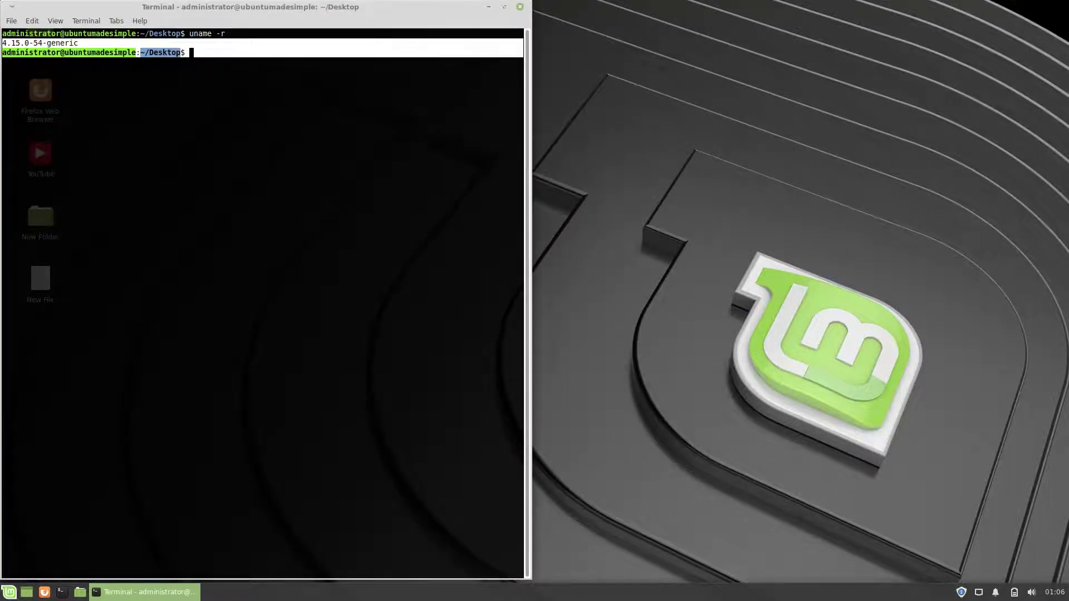
{"action": "key", "text": "alt+F4"}
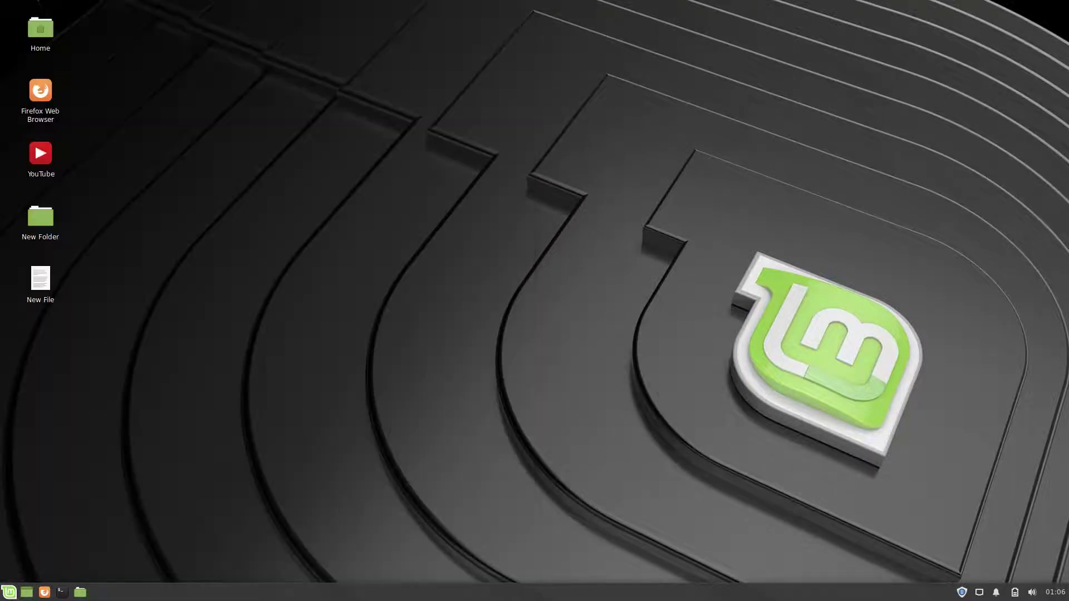
Step: Open the Desktop as root, entering the administrator password, then close the root file manager
{"action": "right_click", "coordinate": [551, 196]}
{"action": "key", "text": "Return"}
{"action": "type", "text": "*******"}
{"action": "key", "text": "Return"}
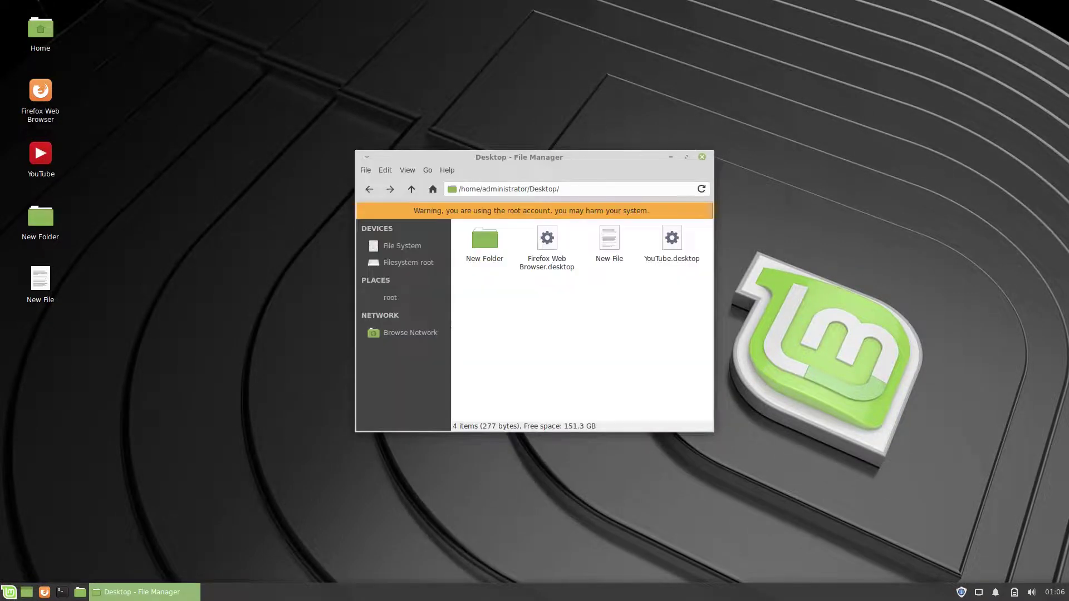
{"action": "key", "text": "alt+F4"}
Step: Create a Link to Desktop shortcut on the desktop
{"action": "right_click", "coordinate": [552, 219]}
{"action": "key", "text": "Down"}
{"action": "key", "text": "Down"}
{"action": "key", "text": "Down"}
{"action": "key", "text": "Down"}
{"action": "key", "text": "Down"}
{"action": "key", "text": "Down"}
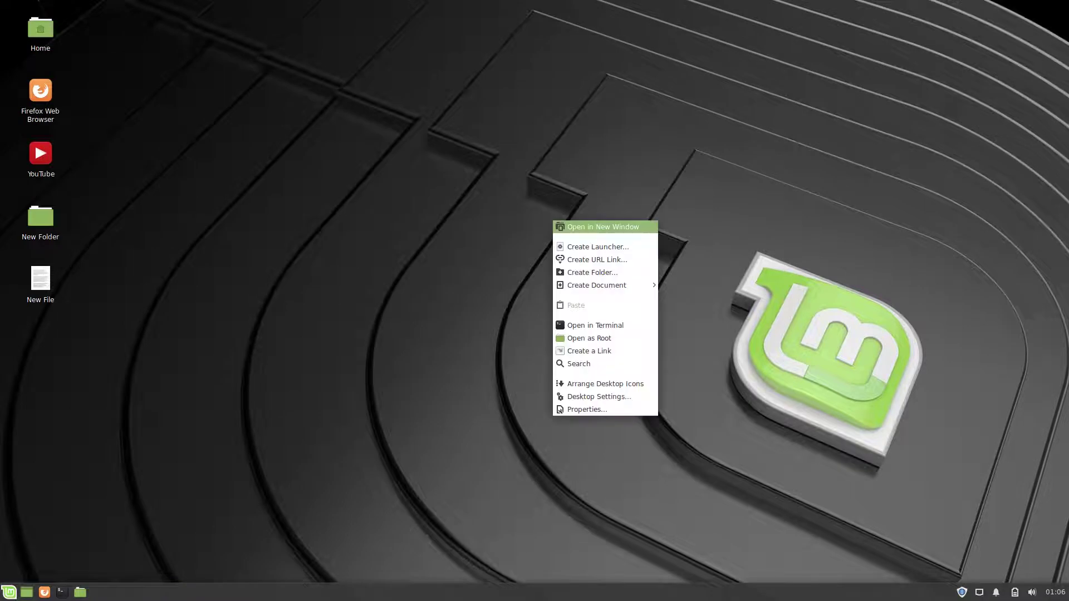
{"action": "key", "text": "Down"}
{"action": "key", "text": "Down"}
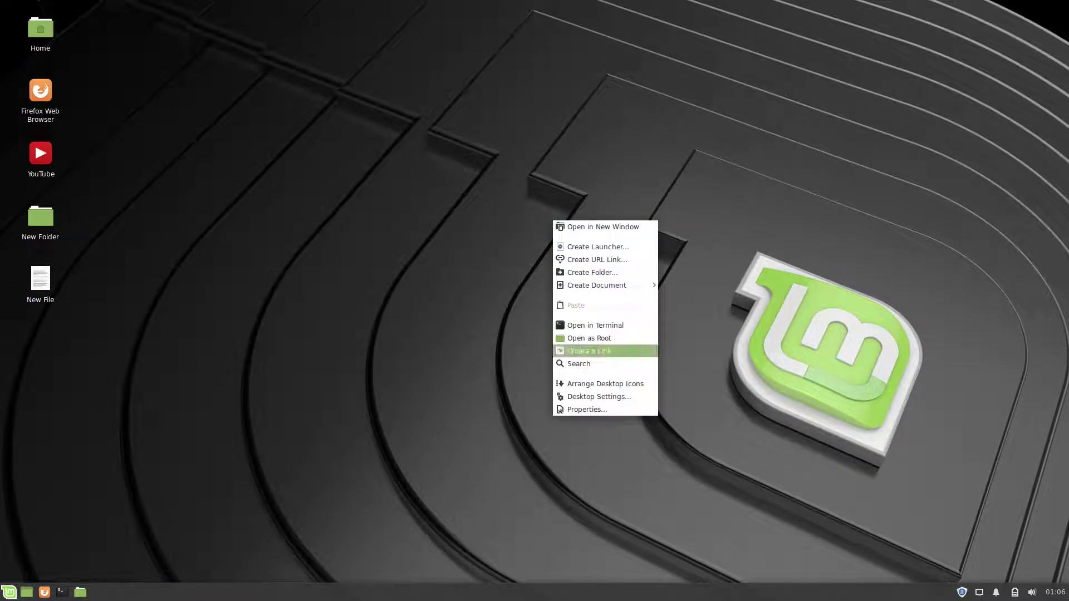
{"action": "key", "text": "Return"}
Step: Permanently delete New File from the desktop
{"action": "key", "text": "Return"}
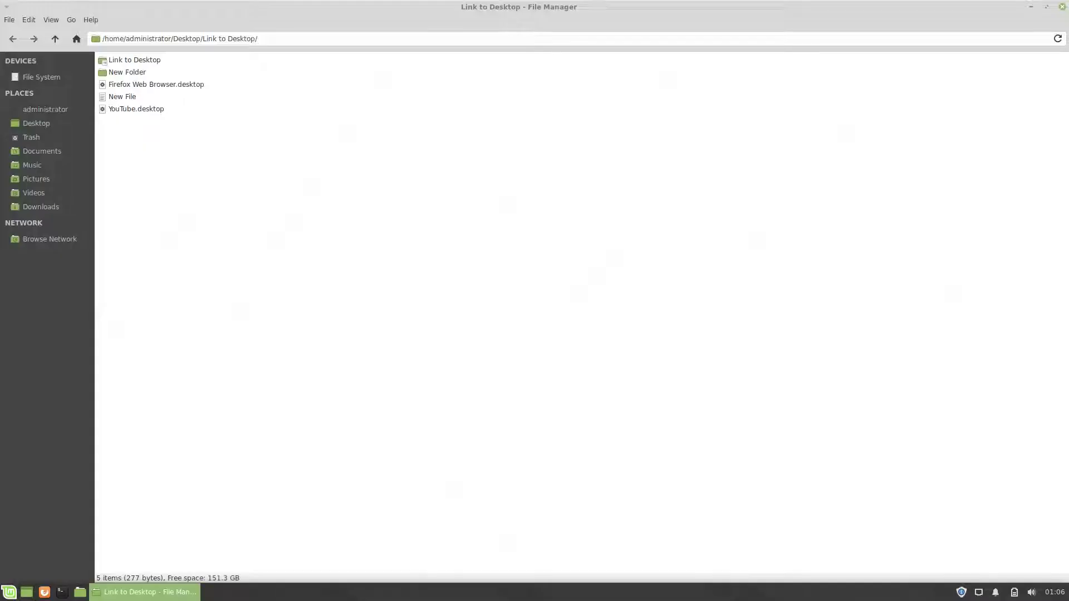
{"action": "right_click", "coordinate": [128, 97]}
{"action": "key", "text": "Down"}
{"action": "key", "text": "Down"}
{"action": "key", "text": "Down"}
{"action": "key", "text": "Down"}
{"action": "key", "text": "Down"}
{"action": "key", "text": "Down"}
{"action": "key", "text": "Down"}
{"action": "key", "text": "Down"}
{"action": "key", "text": "Return"}
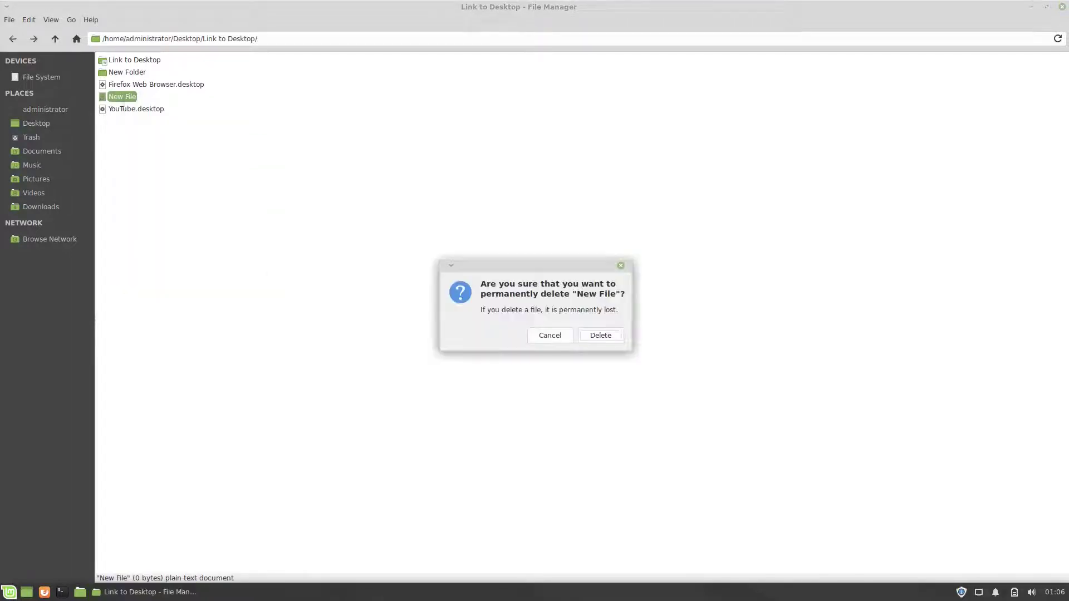
{"action": "key", "text": "Return"}
{"action": "key", "text": "alt+F4"}
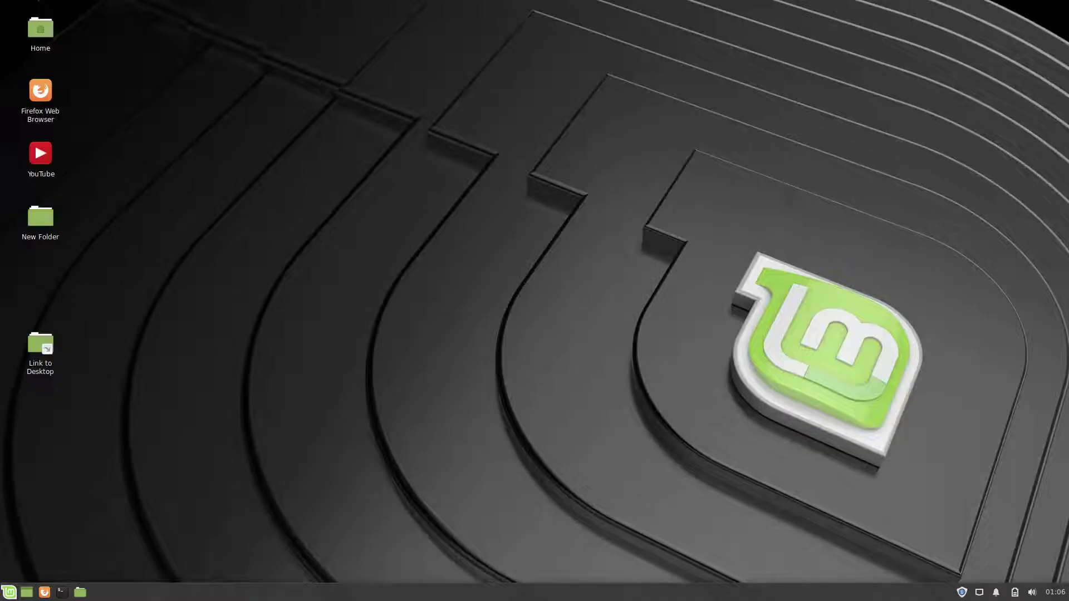
{"action": "key", "text": "Menu"}
{"action": "key", "text": "Down"}
{"action": "key", "text": "Down"}
{"action": "key", "text": "Down"}
{"action": "key", "text": "Down"}
{"action": "key", "text": "Down"}
{"action": "key", "text": "Down"}
{"action": "key", "text": "Down"}
{"action": "key", "text": "Down"}
{"action": "key", "text": "Down"}
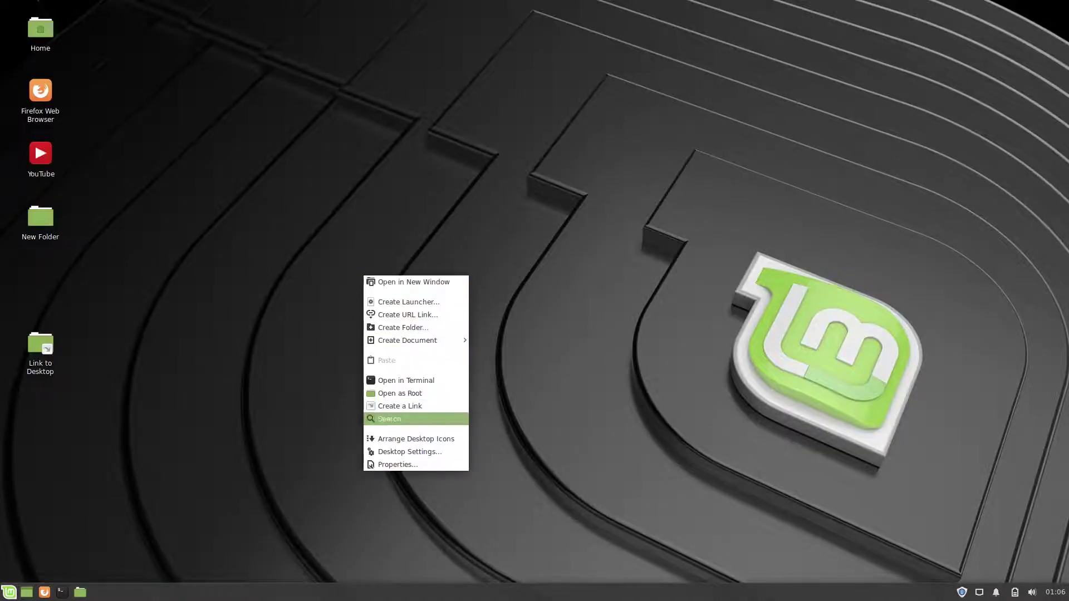
{"action": "key", "text": "Escape"}
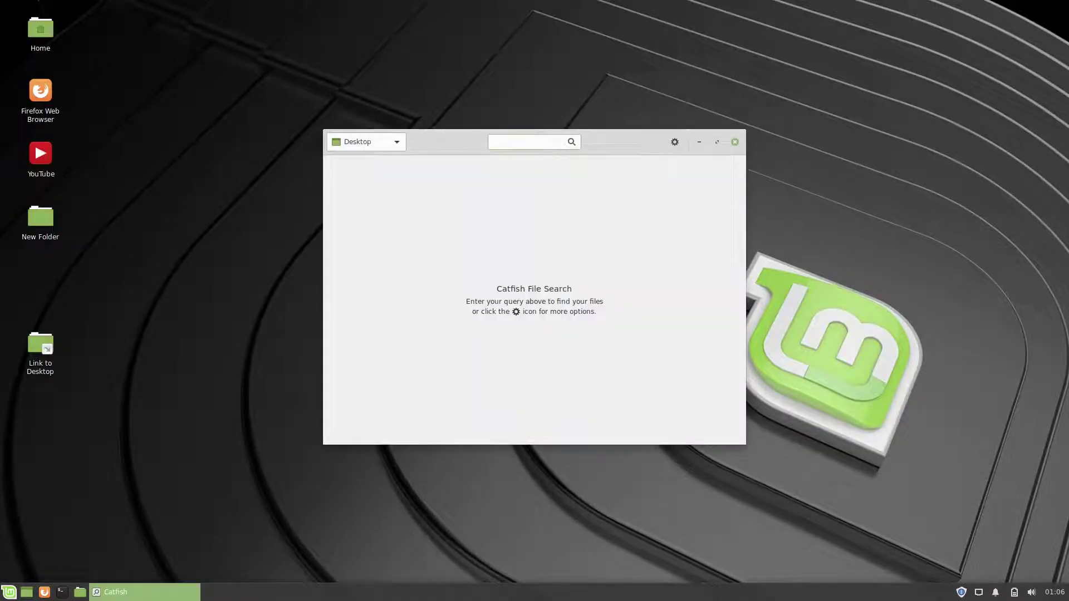
{"action": "key", "text": "shift+Tab"}
{"action": "key", "text": "space"}
{"action": "key", "text": "Escape"}
{"action": "key", "text": "Tab"}
{"action": "key", "text": "Tab"}
{"action": "key", "text": "space"}
{"action": "key", "text": "Escape"}
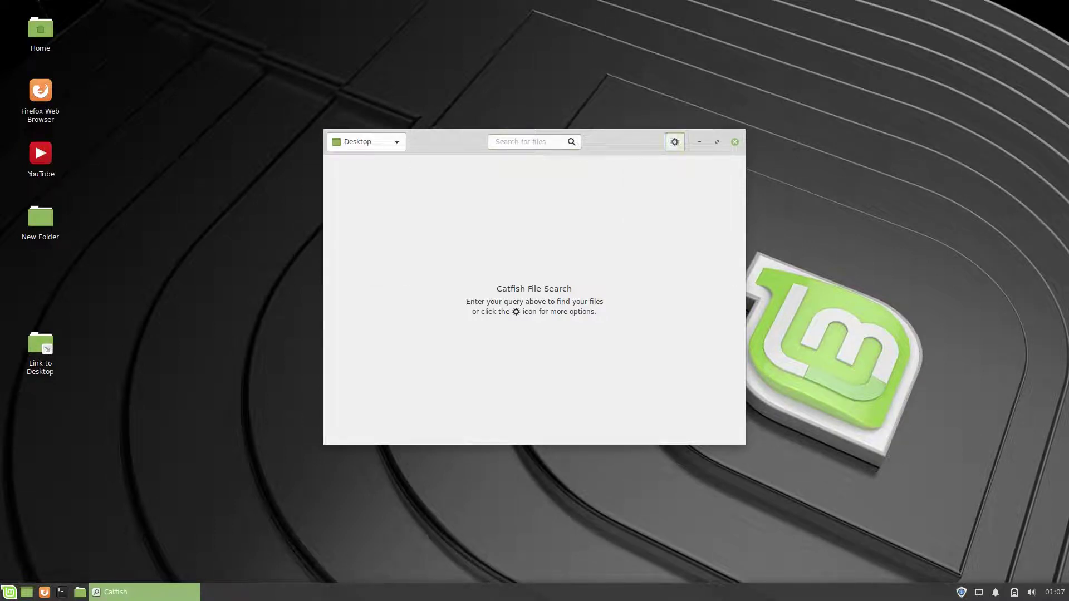
{"action": "type", "text": "new"}
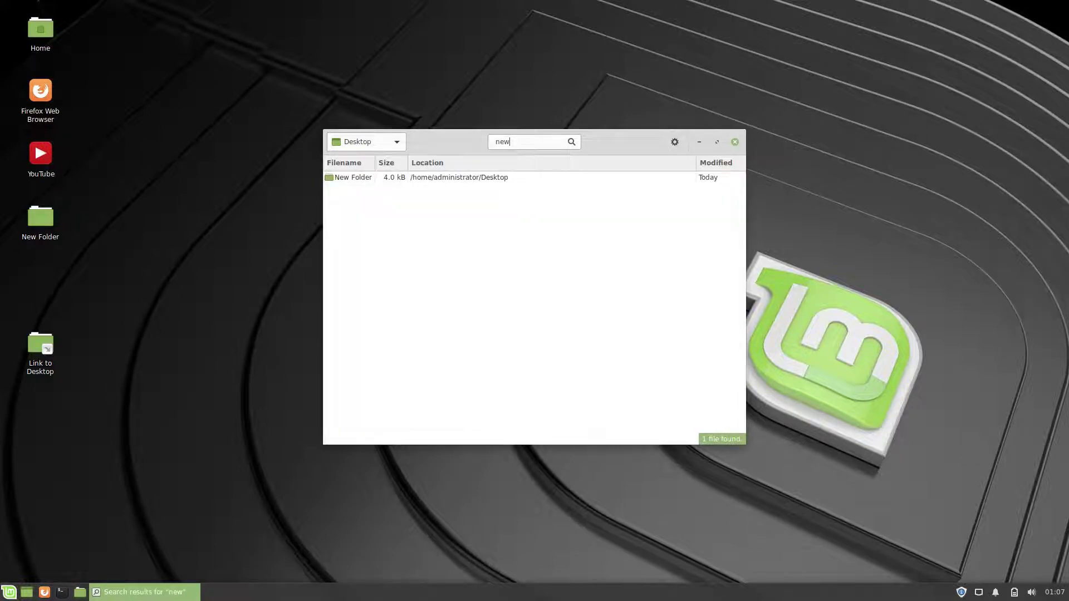
{"action": "key", "text": "Escape"}
Step: Arrange the desktop icons and open Desktop settings full screen
{"action": "right_click", "coordinate": [461, 216]}
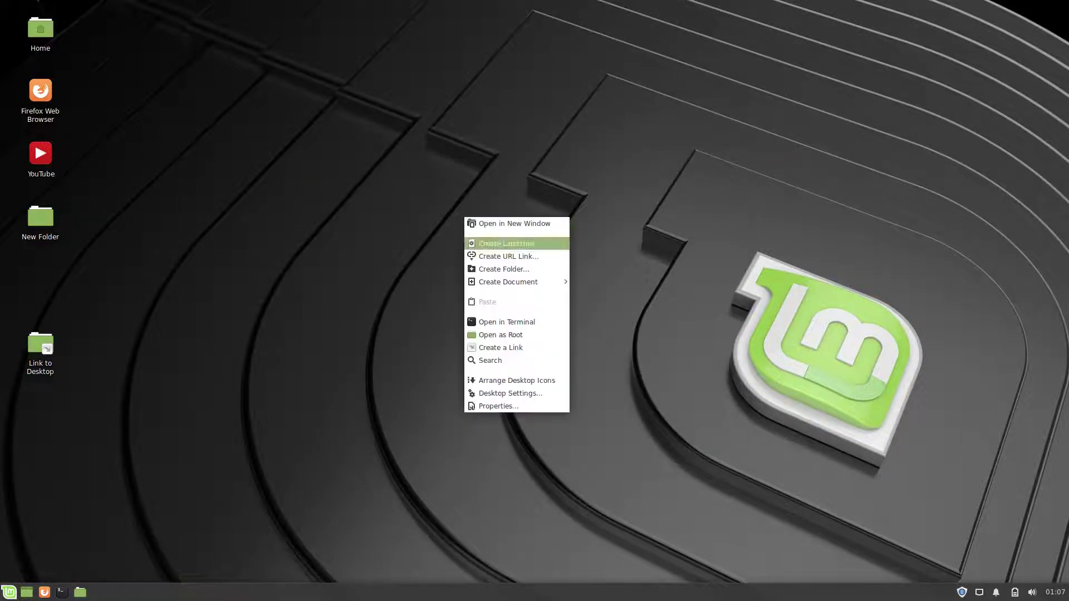
{"action": "left_click", "coordinate": [495, 377]}
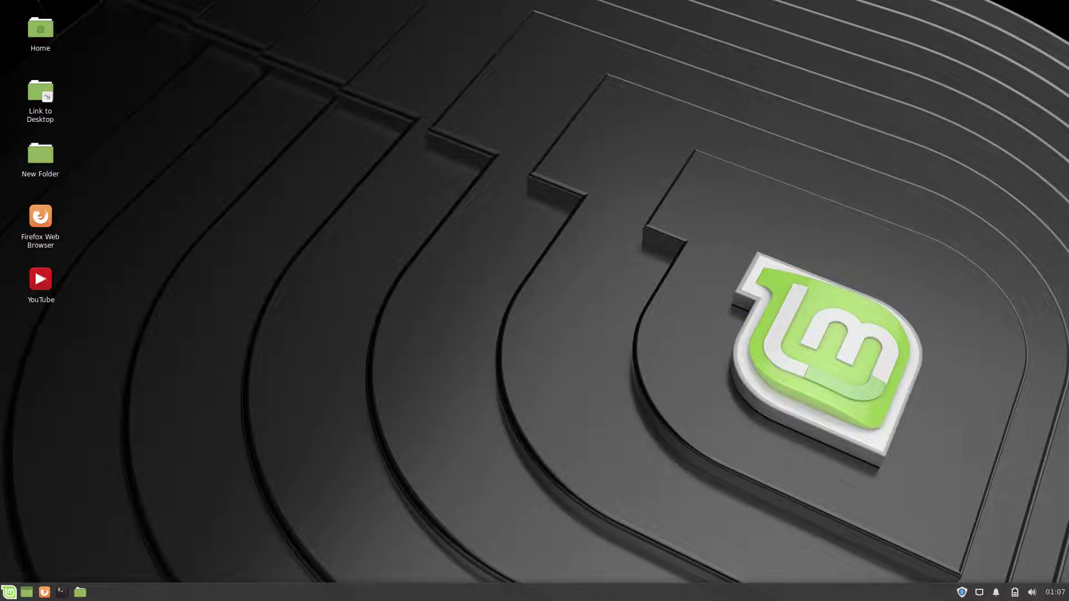
{"action": "right_click", "coordinate": [477, 307]}
{"action": "left_click", "coordinate": [513, 486]}
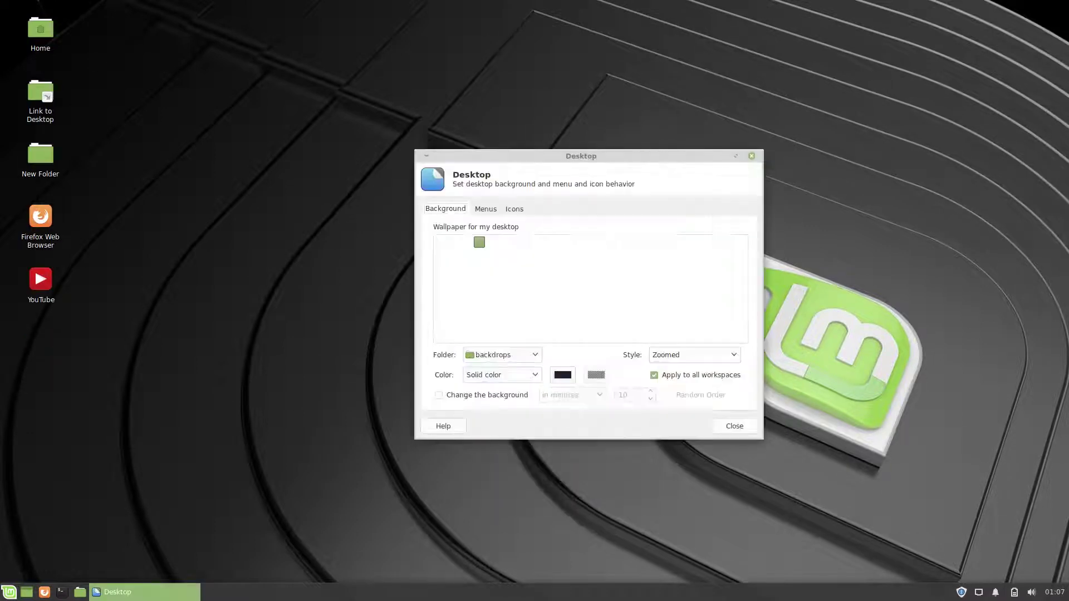
{"action": "key", "text": "alt+F10"}
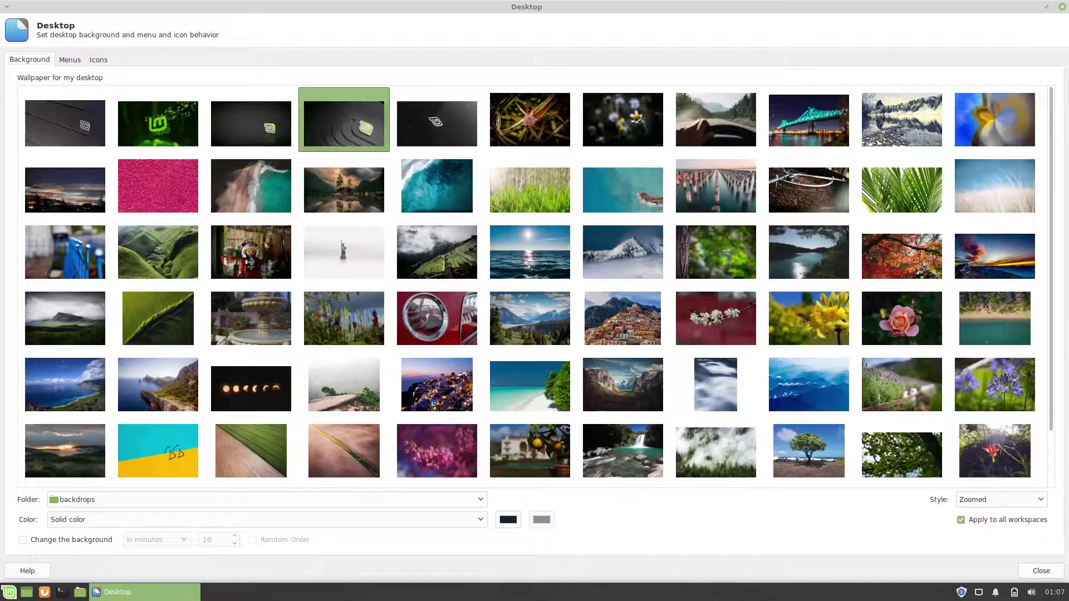
Step: Choose the misty forest wallpaper, then edit the icon size on the Icons tab
{"action": "left_click", "coordinate": [715, 451]}
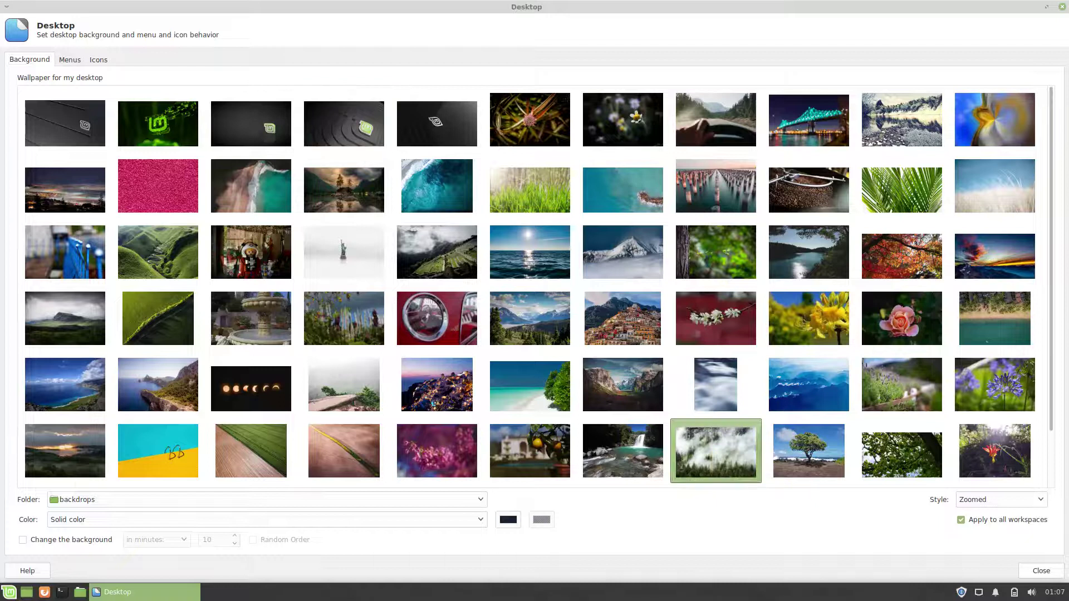
{"action": "key", "text": "ctrl+Page_Down"}
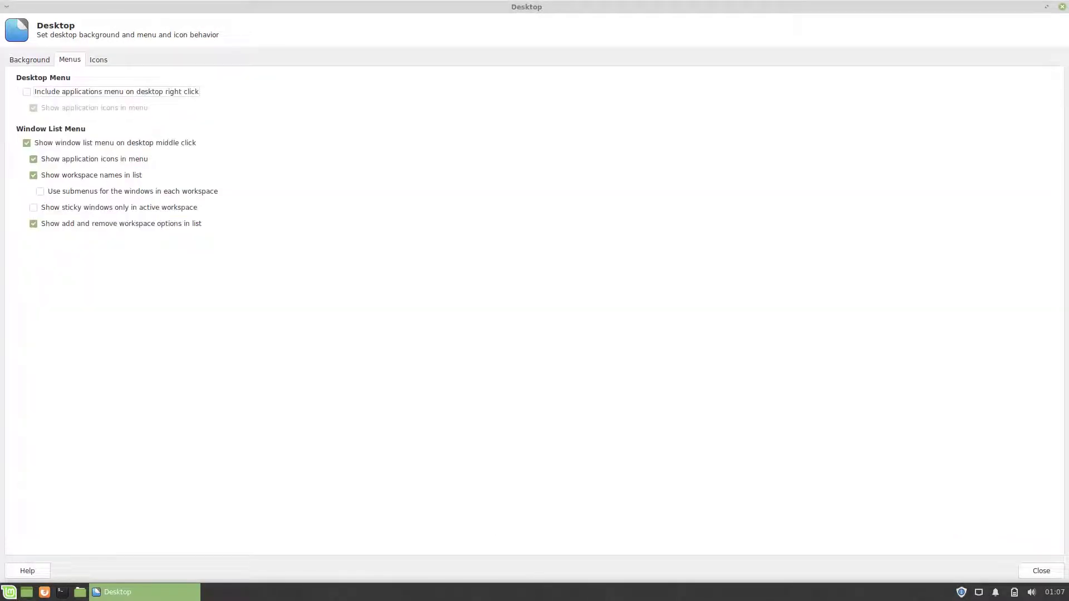
{"action": "key", "text": "ctrl+Page_Down"}
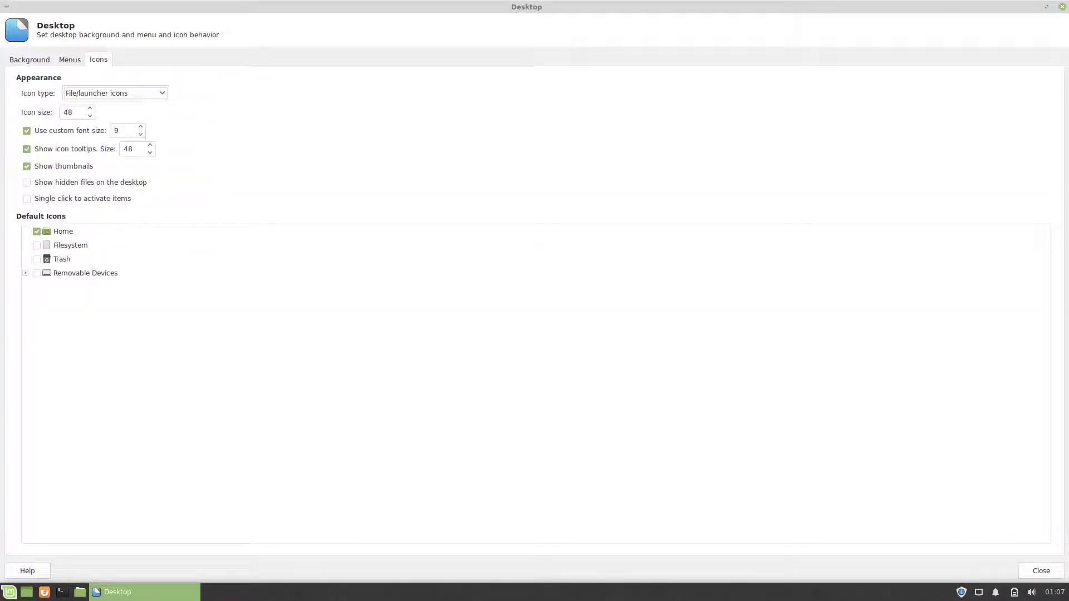
{"action": "key", "text": "Tab"}
{"action": "type", "text": "4"}
{"action": "key", "text": "alt+F10"}
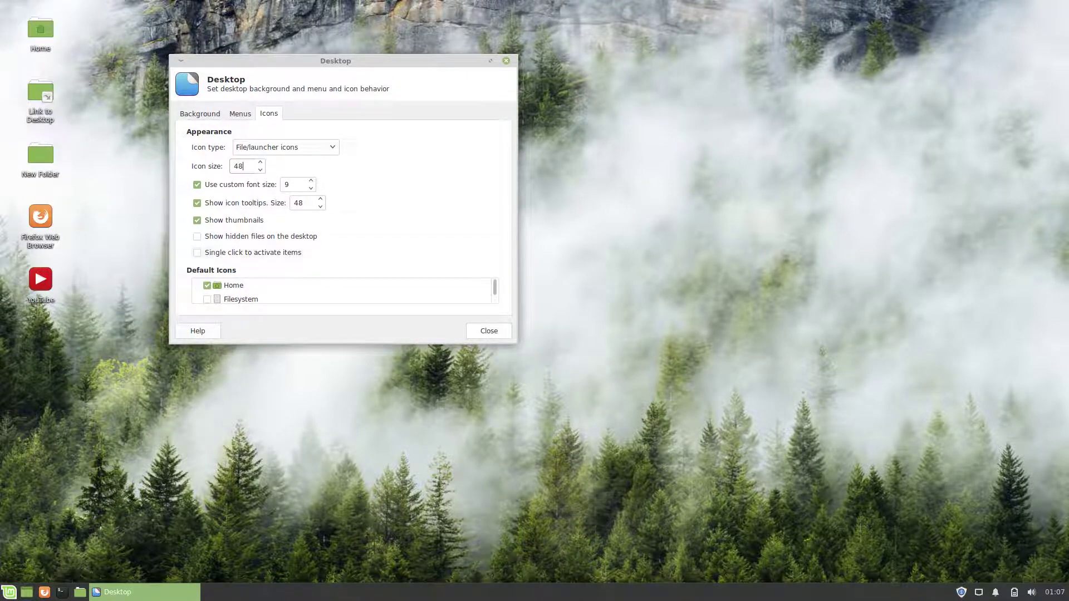
Step: Enable the Trash default desktop icon and close Desktop settings
{"action": "key", "text": "alt+F10"}
{"action": "left_click", "coordinate": [37, 259]}
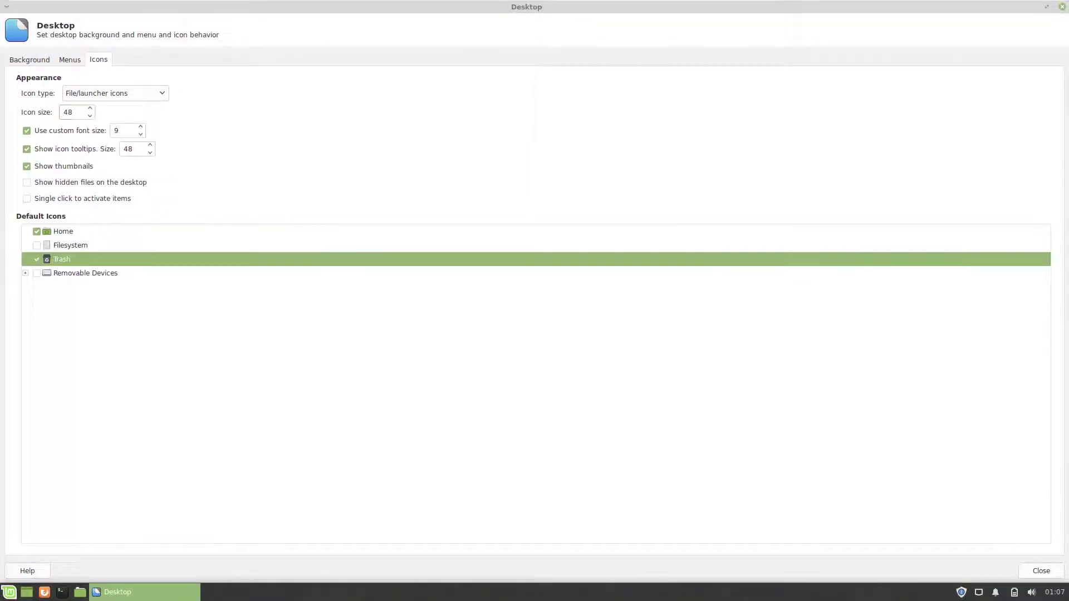
{"action": "key", "text": "alt+F4"}
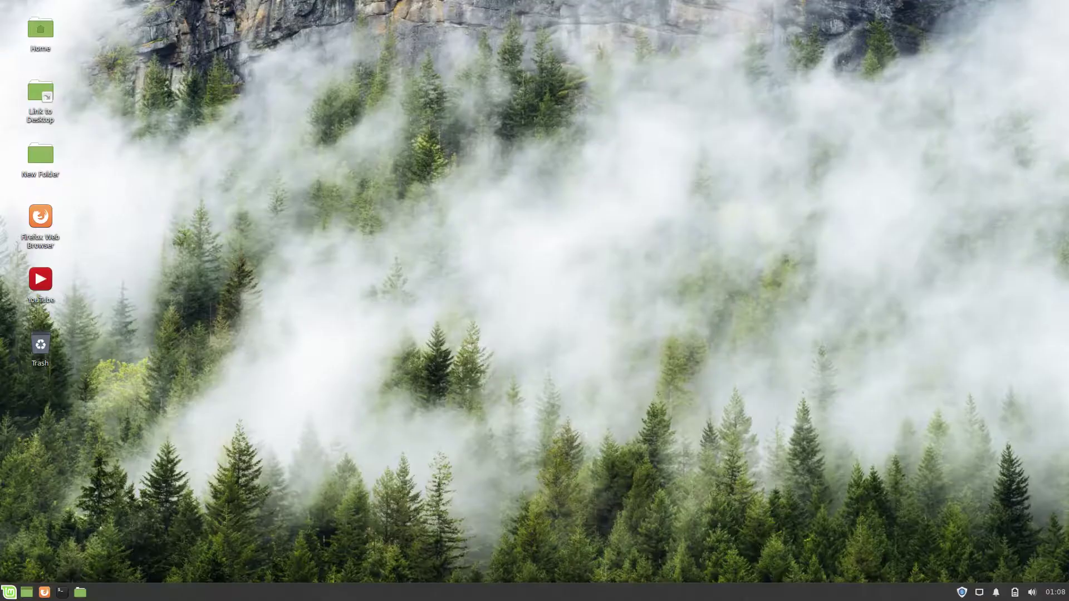
{"action": "right_click", "coordinate": [656, 228]}
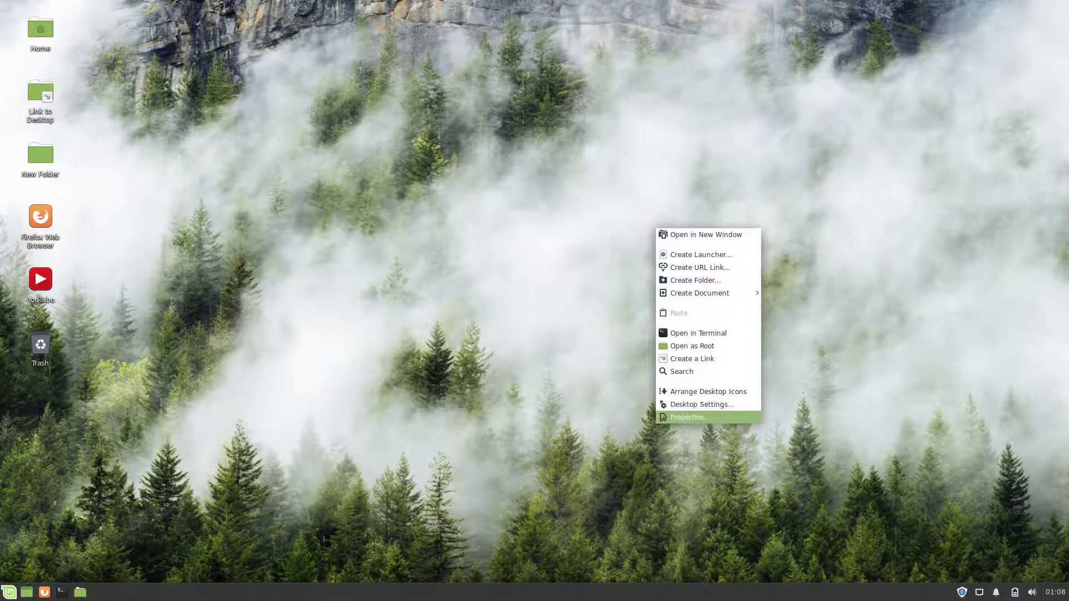
{"action": "key", "text": "Return"}
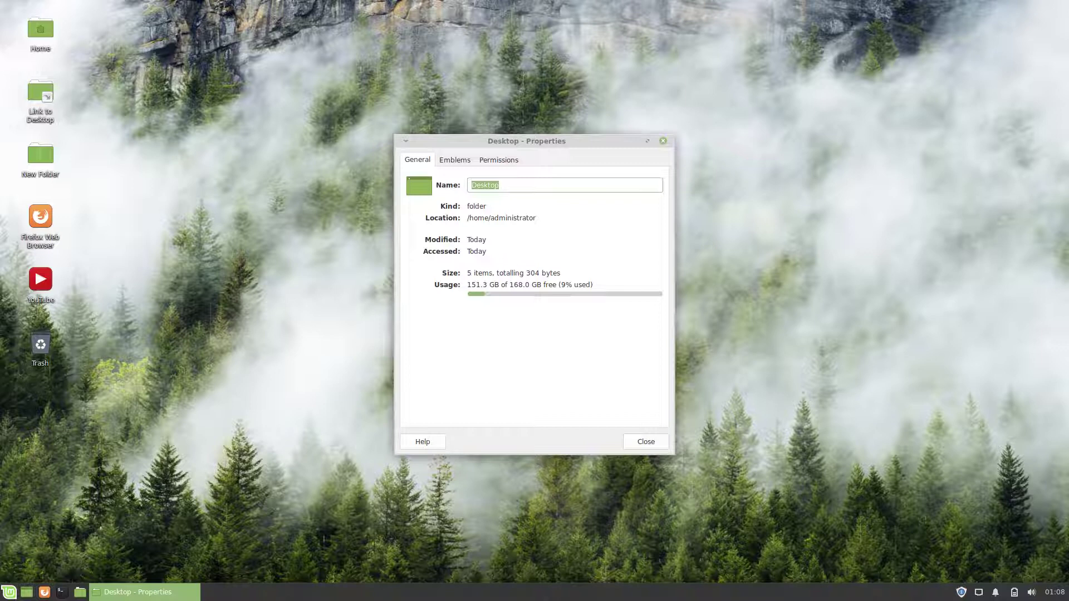
{"action": "key", "text": "ctrl+Page_Down"}
{"action": "key", "text": "ctrl+Page_Down"}
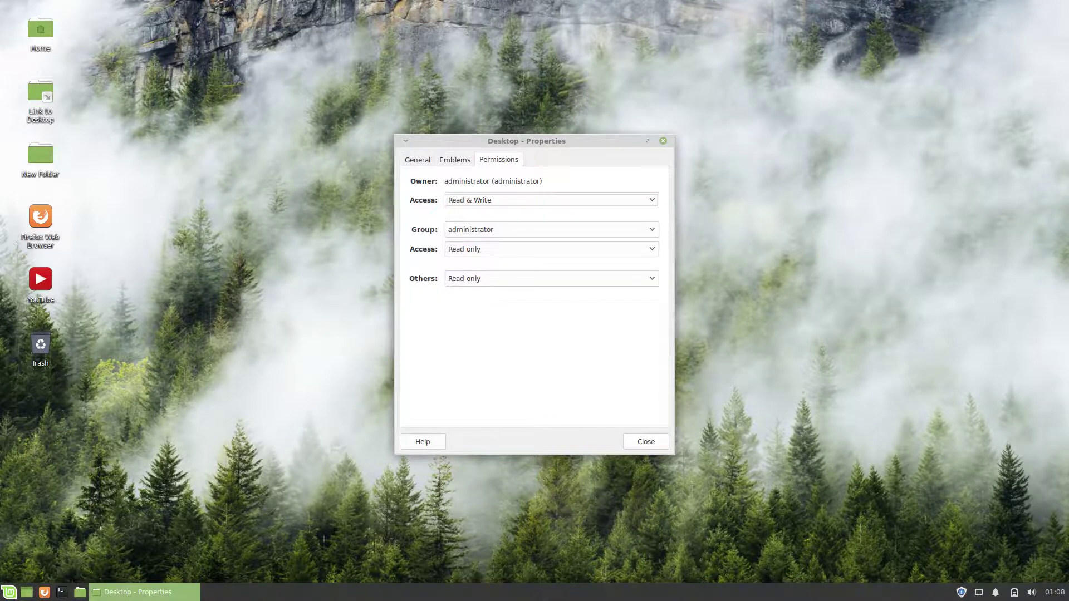
{"action": "key", "text": "Escape"}
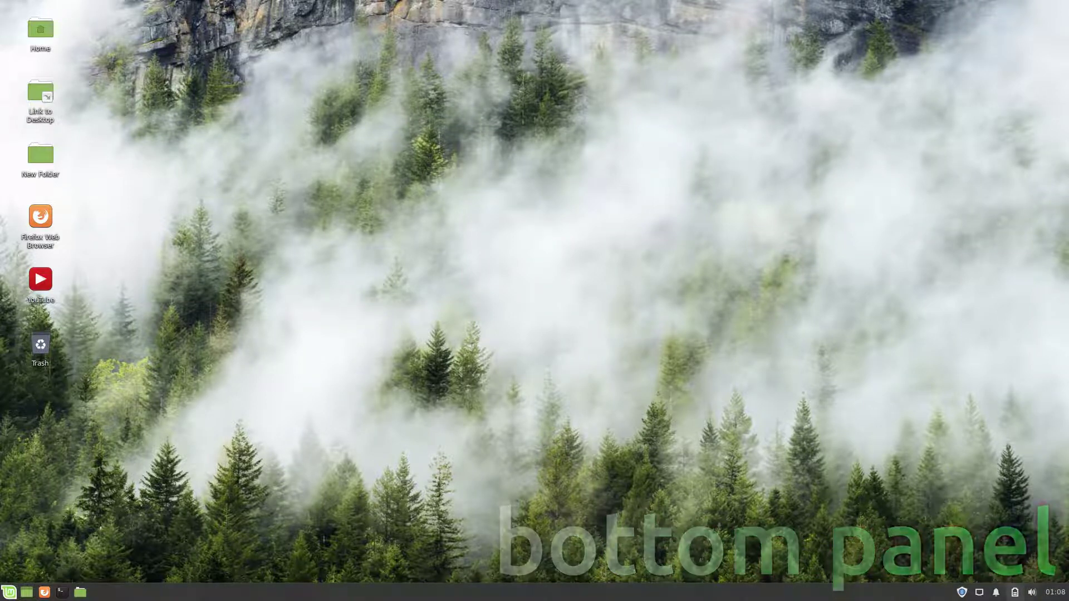
Step: Switch on Do not disturb from the notifications tray popup
{"action": "left_click", "coordinate": [996, 592]}
{"action": "left_click", "coordinate": [1039, 511]}
{"action": "left_click", "coordinate": [996, 592]}
{"action": "left_click", "coordinate": [996, 592]}
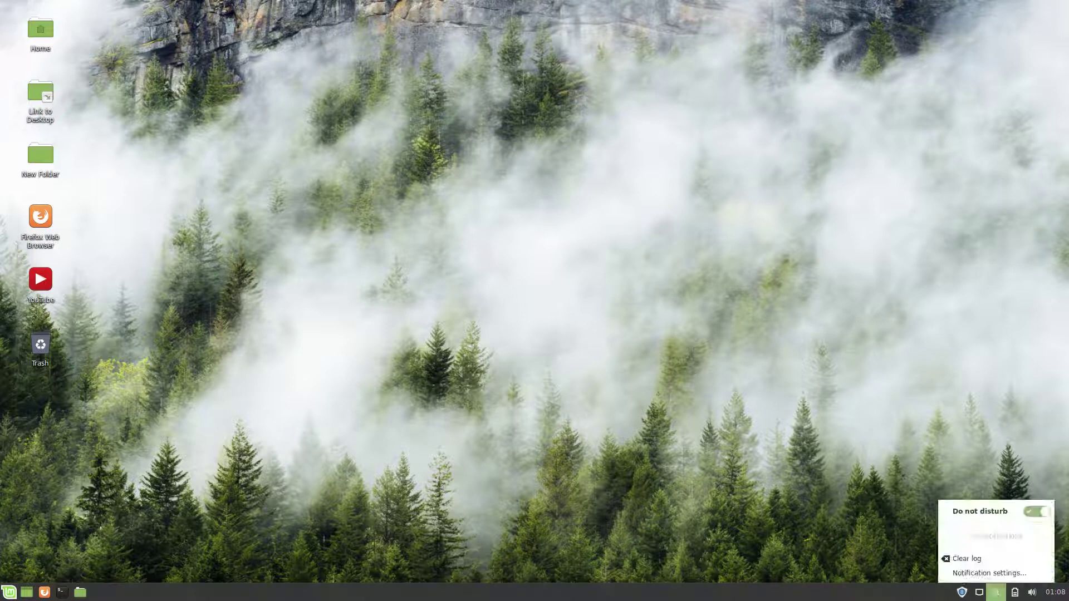
{"action": "key", "text": "Escape"}
Step: View the wired Connection Information from the network tray, then dismiss Update Manager's welcome screen
{"action": "left_click", "coordinate": [980, 591]}
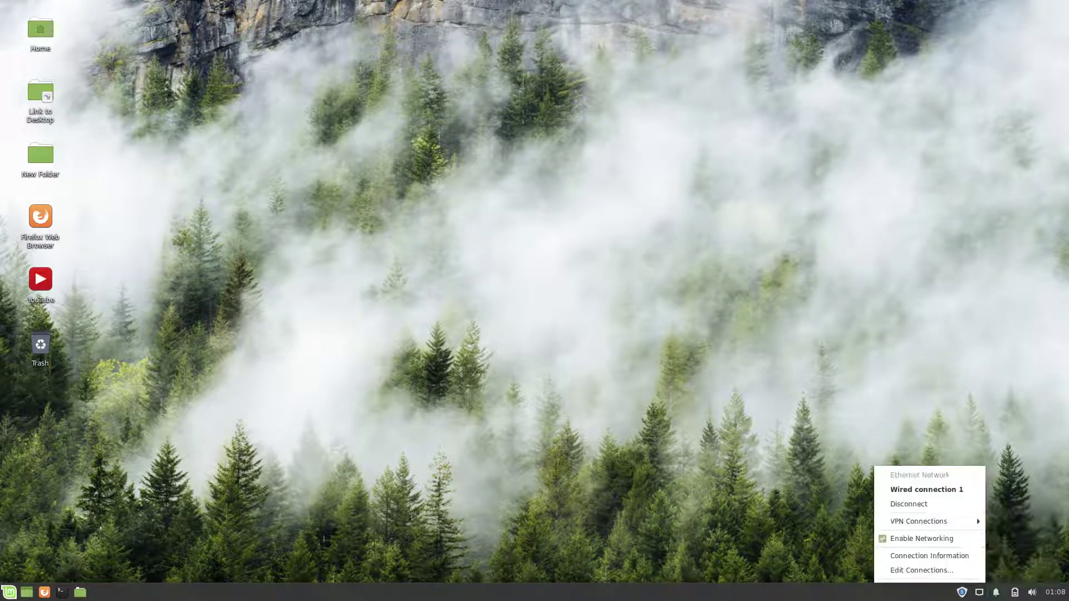
{"action": "left_click", "coordinate": [929, 556]}
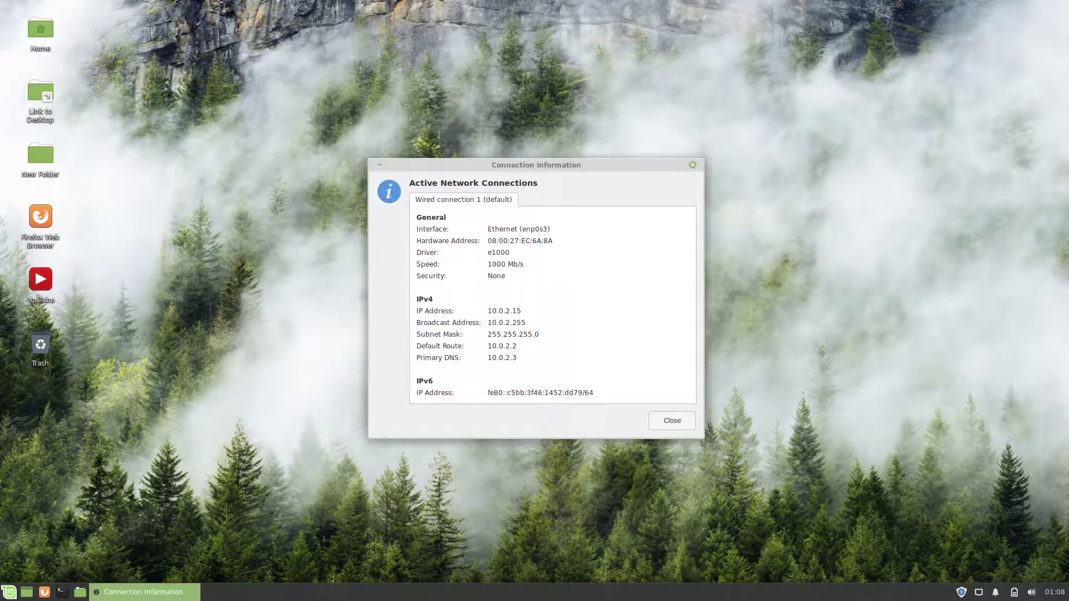
{"action": "key", "text": "Escape"}
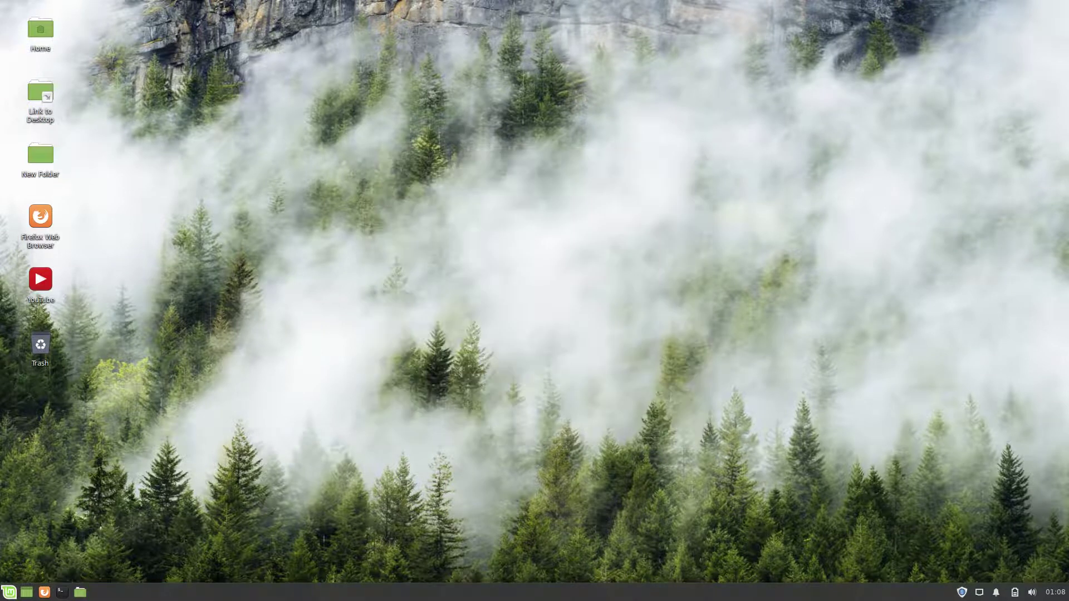
{"action": "key", "text": "Return"}
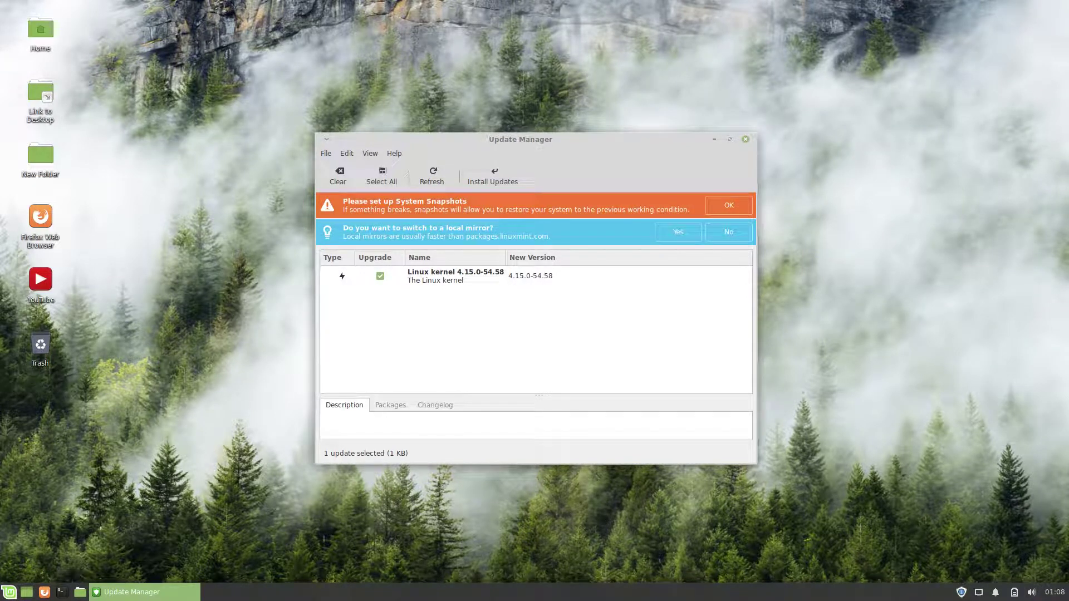
Step: Authenticate, set Main to EvoWise CDN and Base to mirror.corbina.net, and refresh the cache
{"action": "left_click", "coordinate": [678, 231]}
{"action": "type", "text": "******"}
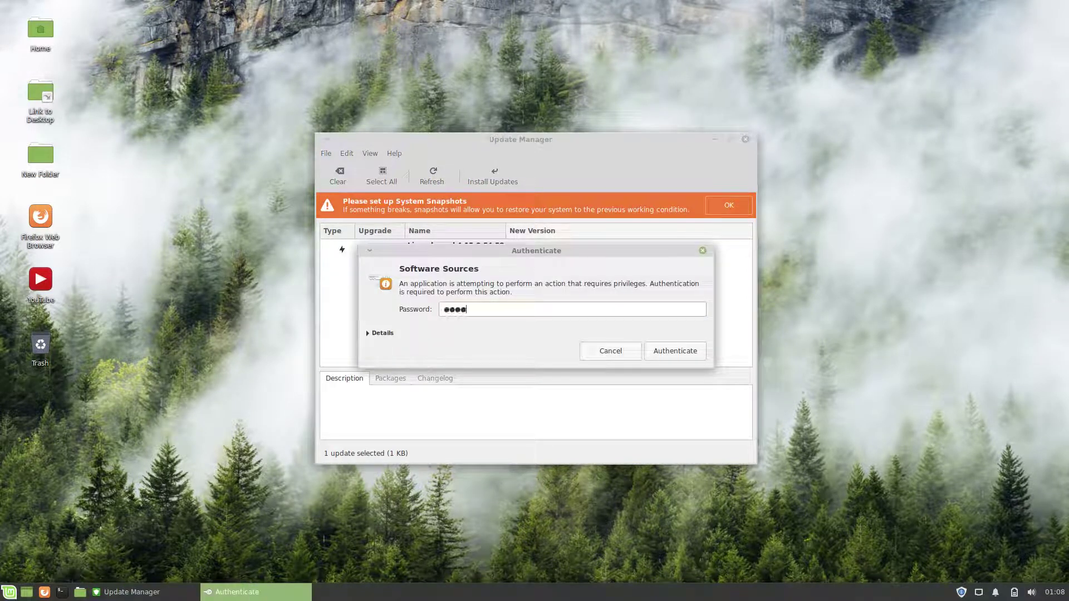
{"action": "key", "text": "Return"}
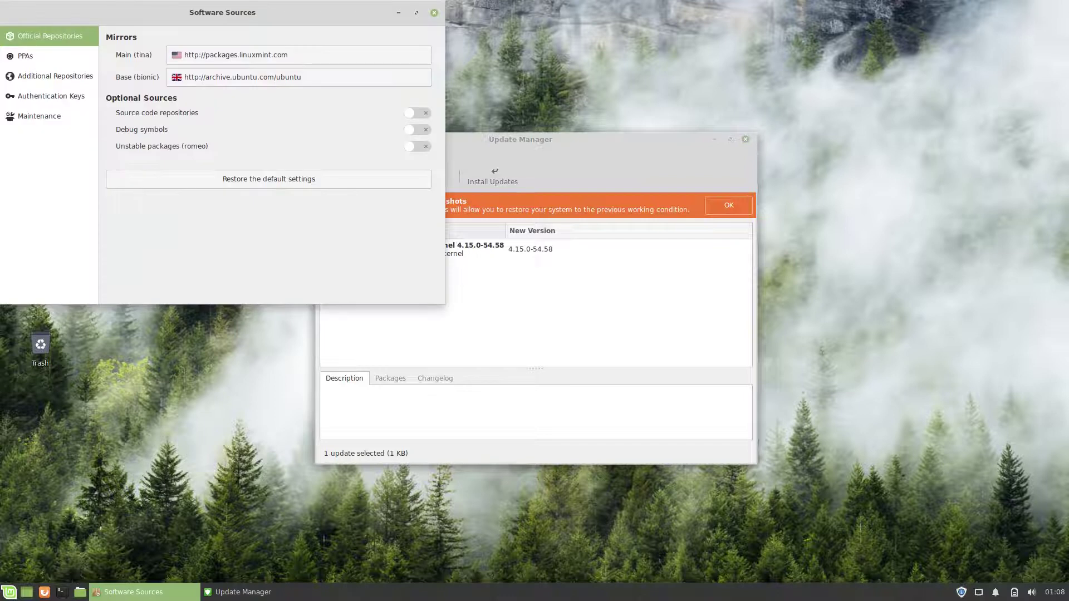
{"action": "left_click", "coordinate": [299, 54]}
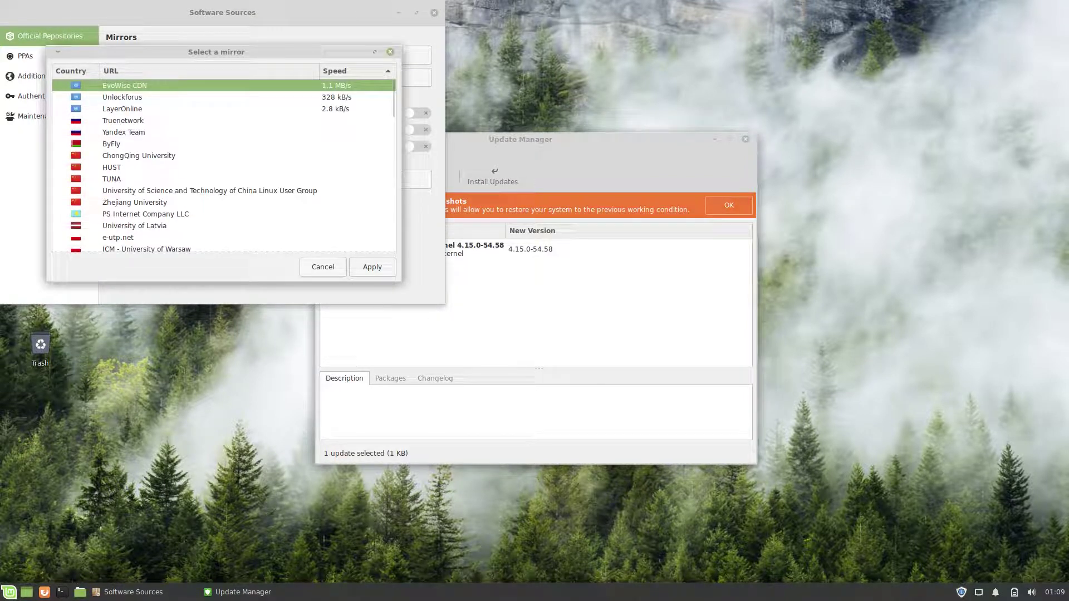
{"action": "left_click", "coordinate": [372, 266]}
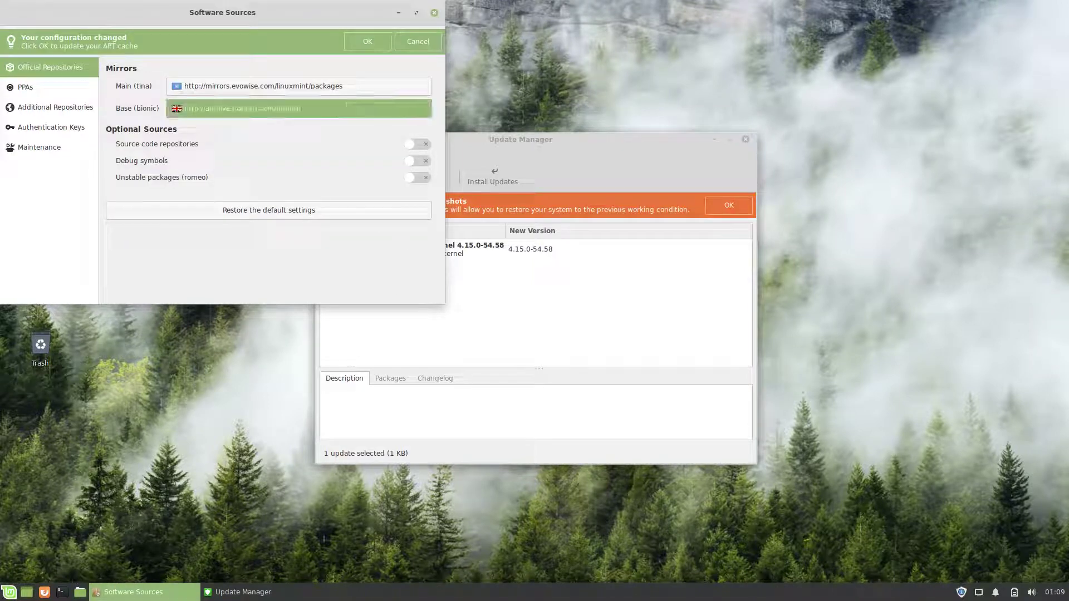
{"action": "left_click", "coordinate": [315, 108]}
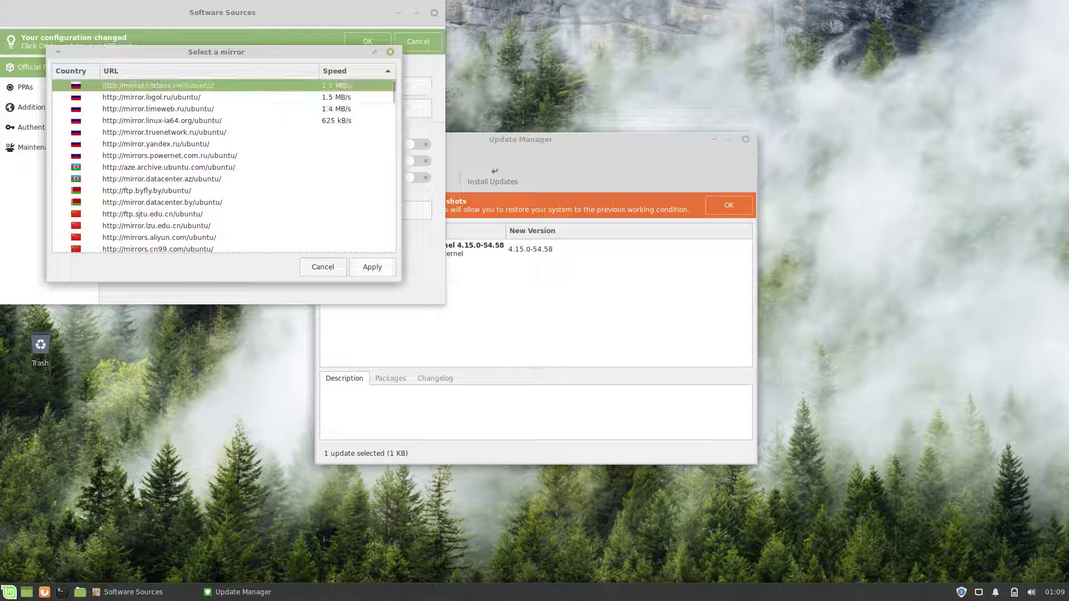
{"action": "left_click", "coordinate": [372, 267]}
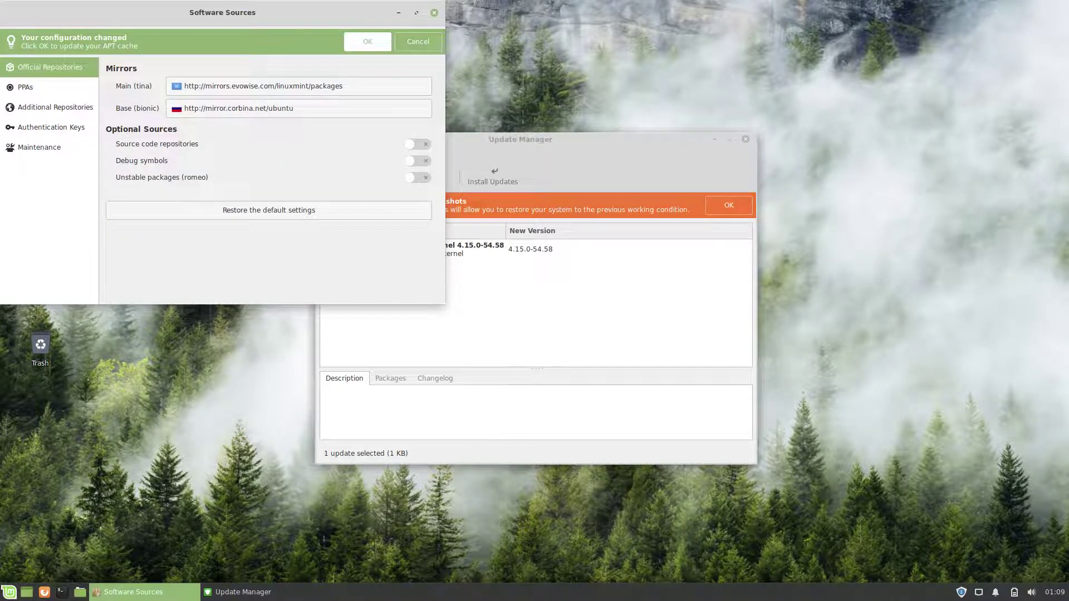
{"action": "left_click", "coordinate": [367, 42]}
Step: Browse PPAs, Additional repositories, Authentication keys and Maintenance, then try installing the kernel update
{"action": "left_click", "coordinate": [25, 56]}
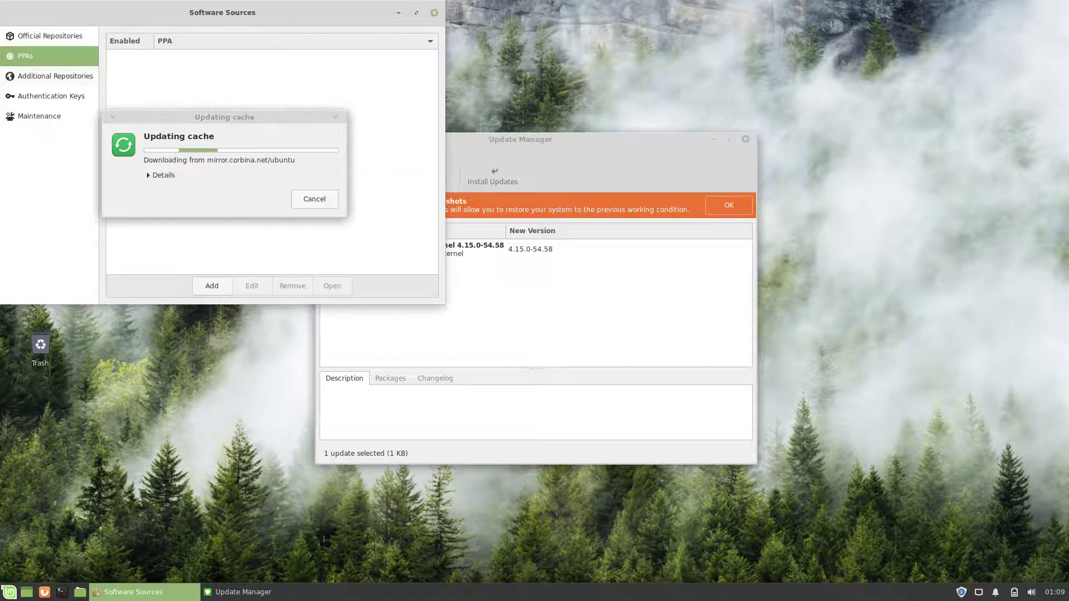
{"action": "left_click", "coordinate": [56, 76]}
{"action": "left_click", "coordinate": [52, 96]}
{"action": "left_click", "coordinate": [39, 115]}
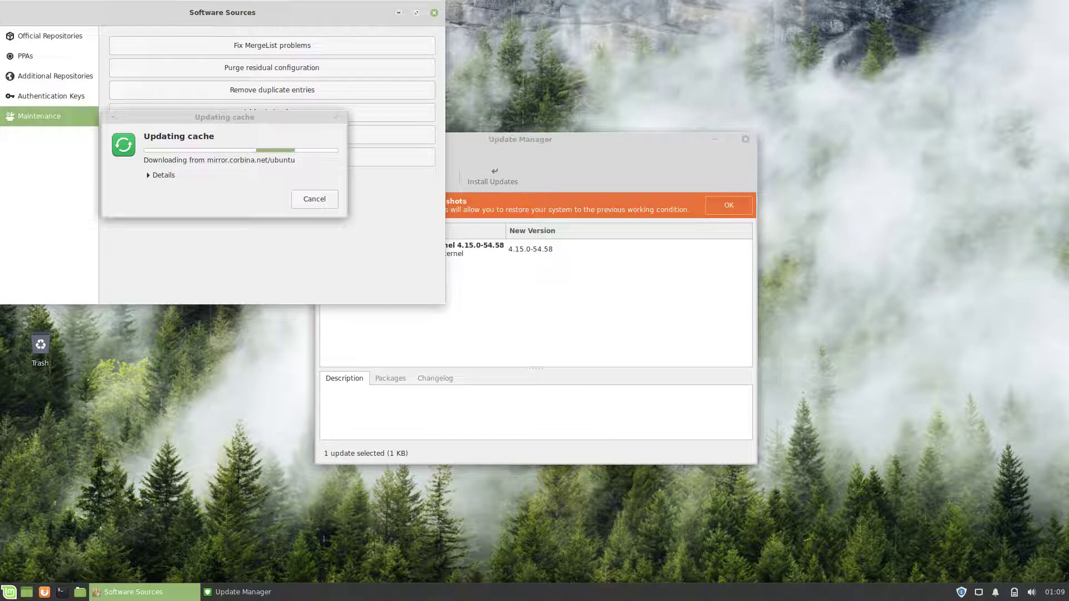
{"action": "left_click", "coordinate": [492, 176]}
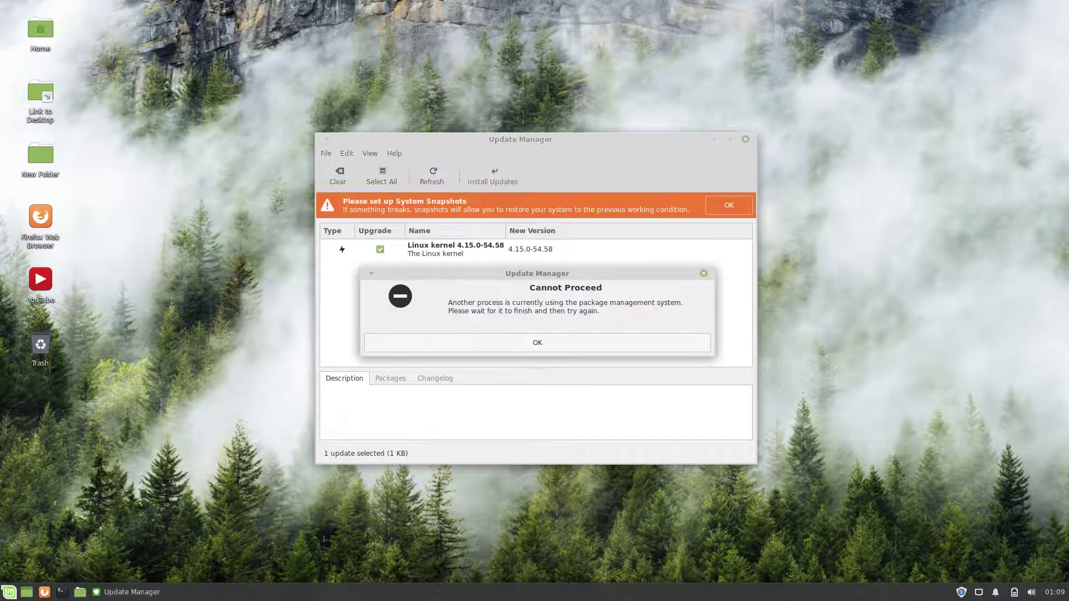
{"action": "key", "text": "Return"}
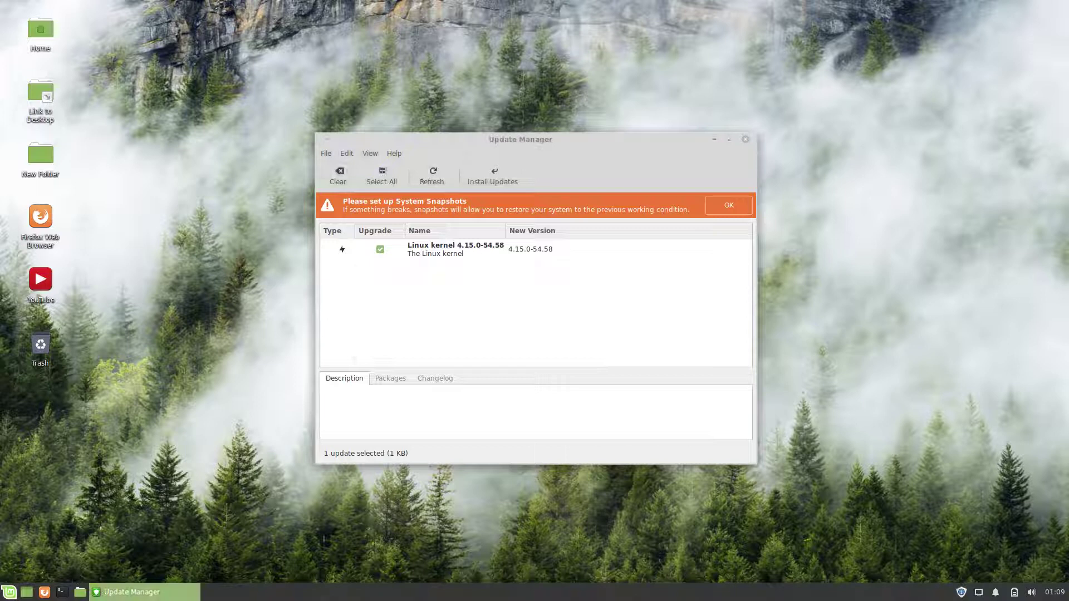
Step: Show the xfce4-panel About information, then request the panel's Help
{"action": "right_click", "coordinate": [490, 592]}
{"action": "mouse_move", "coordinate": [501, 510]}
{"action": "left_click", "coordinate": [584, 591]}
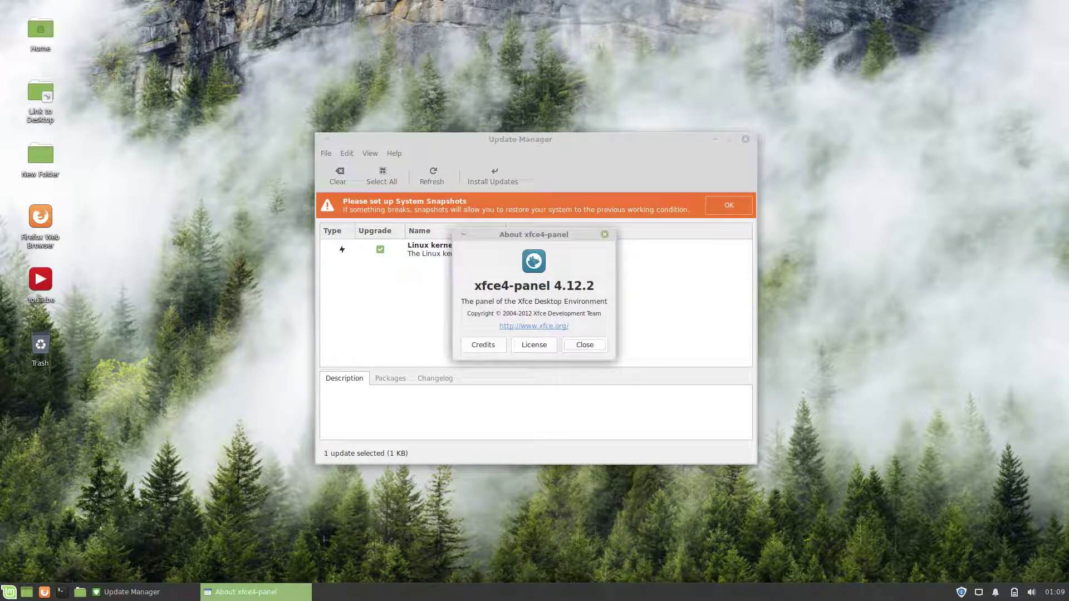
{"action": "key", "text": "Return"}
{"action": "right_click", "coordinate": [582, 591]}
{"action": "mouse_move", "coordinate": [607, 581]}
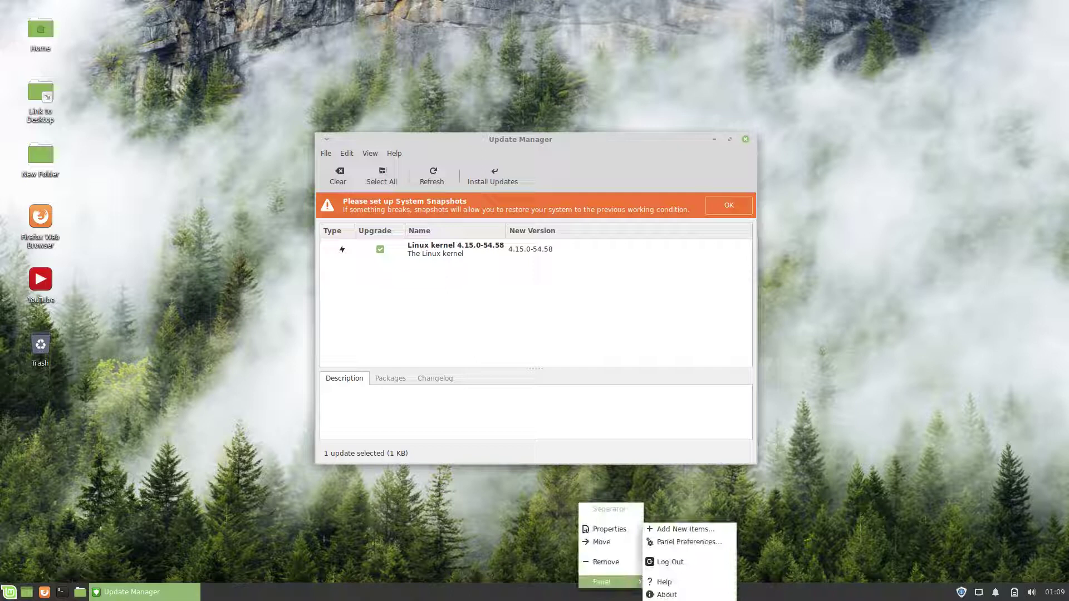
{"action": "left_click", "coordinate": [662, 582]}
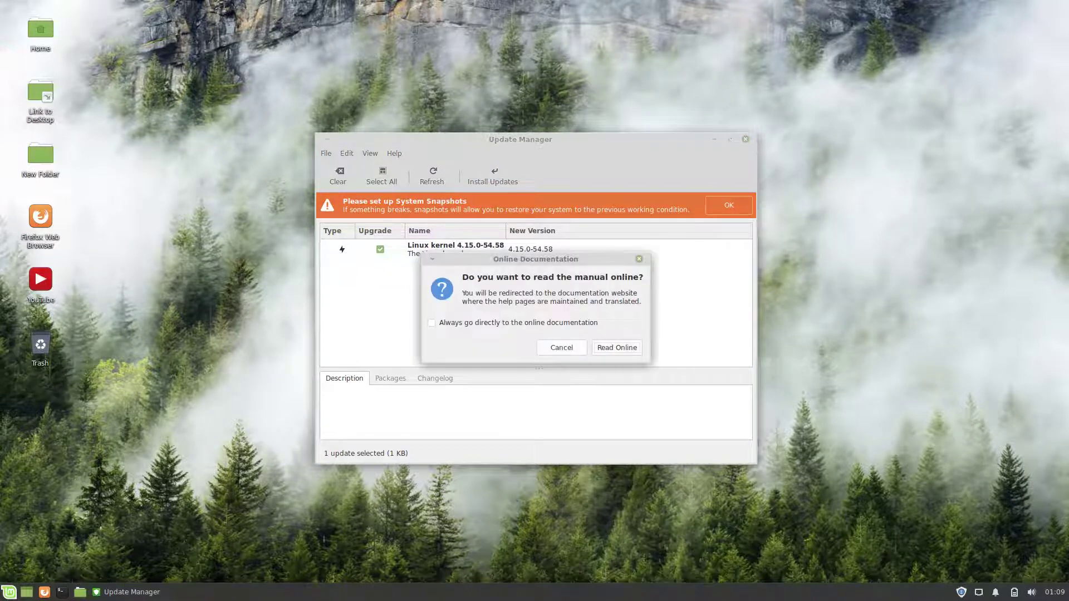
Step: Open the Xfce Panel manual online, then try Log Out from the panel menu and cancel it
{"action": "key", "text": "Return"}
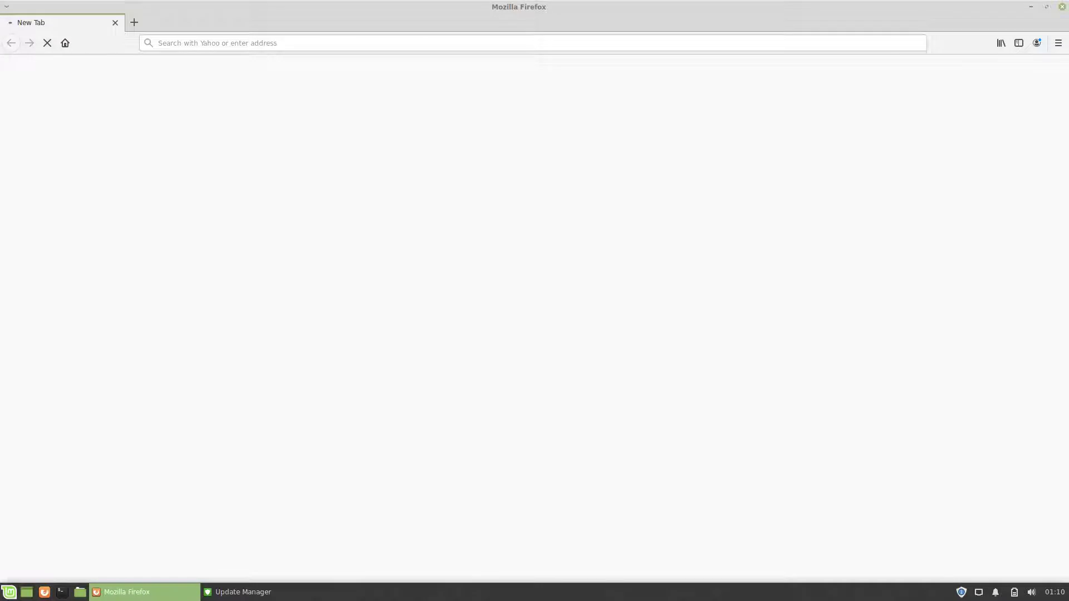
{"action": "right_click", "coordinate": [617, 592]}
{"action": "mouse_move", "coordinate": [640, 589]}
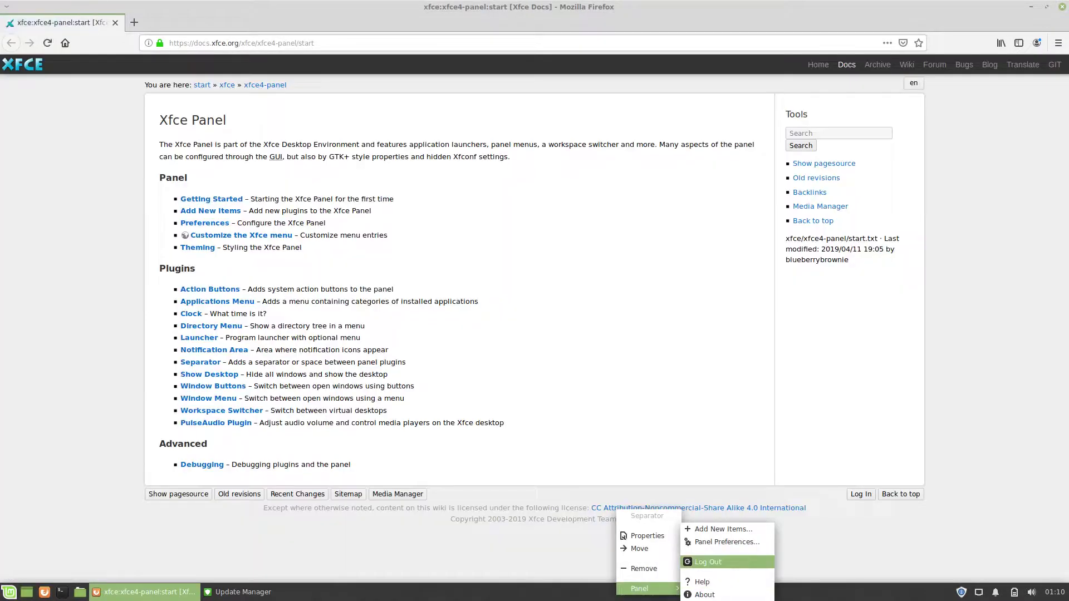
{"action": "left_click", "coordinate": [708, 562]}
{"action": "key", "text": "Escape"}
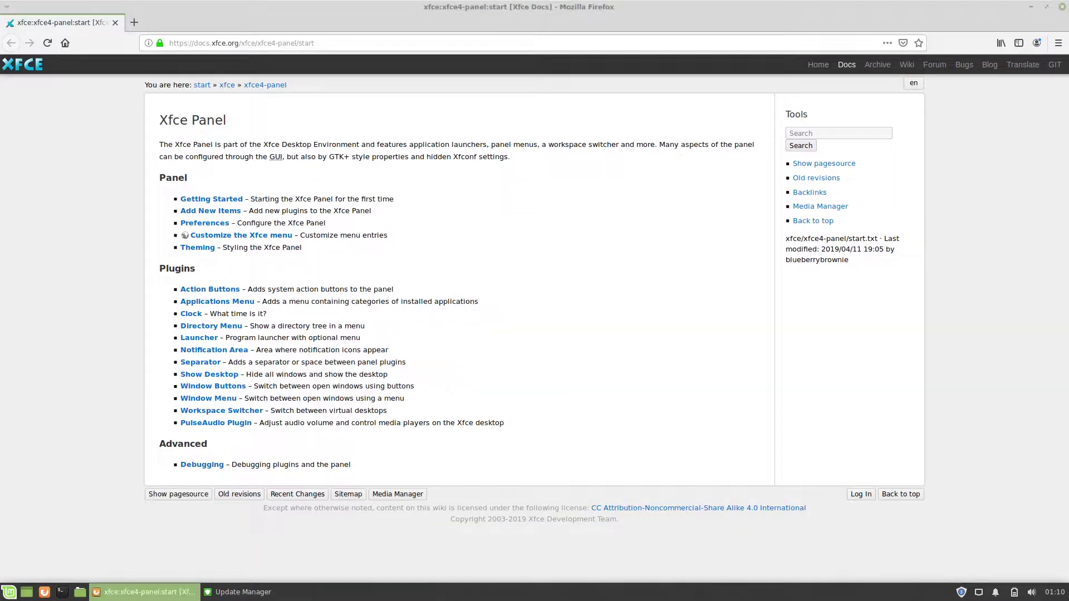
{"action": "right_click", "coordinate": [565, 590]}
Step: Open Panel Preferences and look through its Display, Appearance and Items tabs
{"action": "mouse_move", "coordinate": [582, 527]}
{"action": "left_click", "coordinate": [682, 542]}
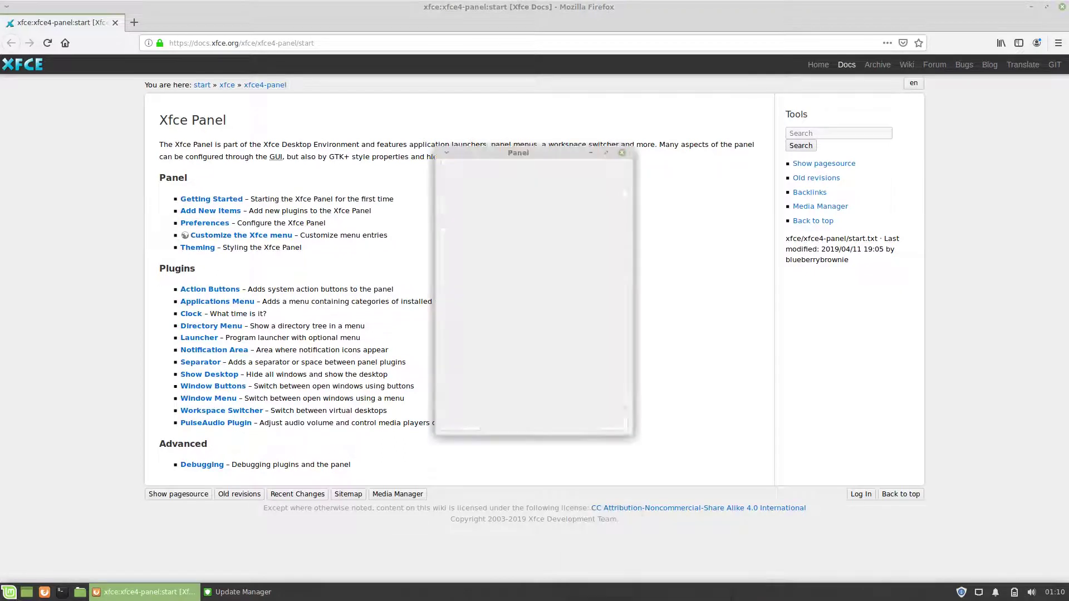
{"action": "left_click", "coordinate": [498, 236]}
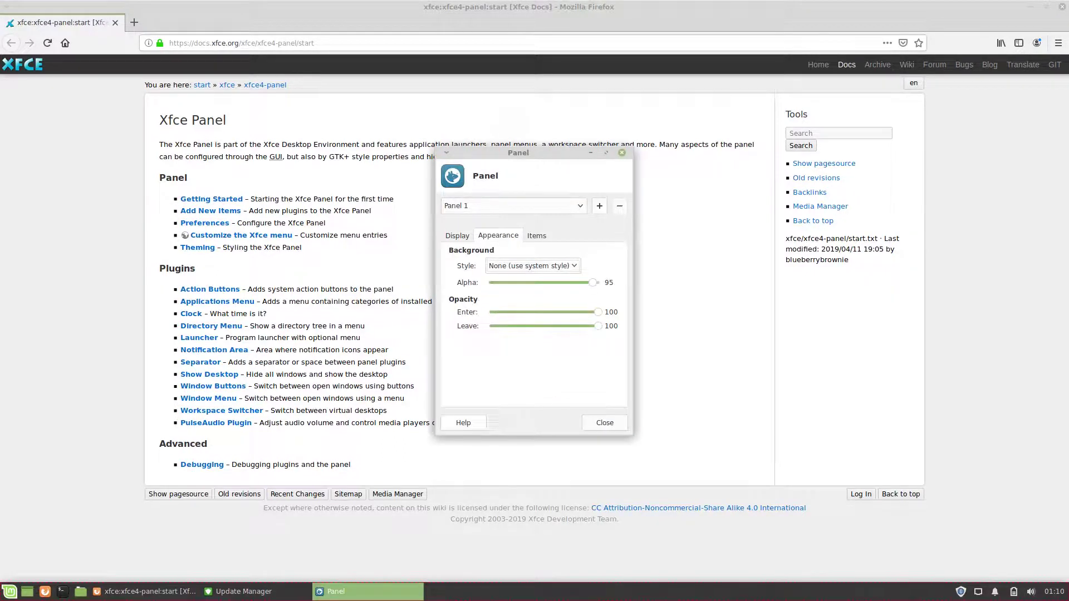
{"action": "left_click", "coordinate": [536, 235]}
{"action": "left_click", "coordinate": [457, 235]}
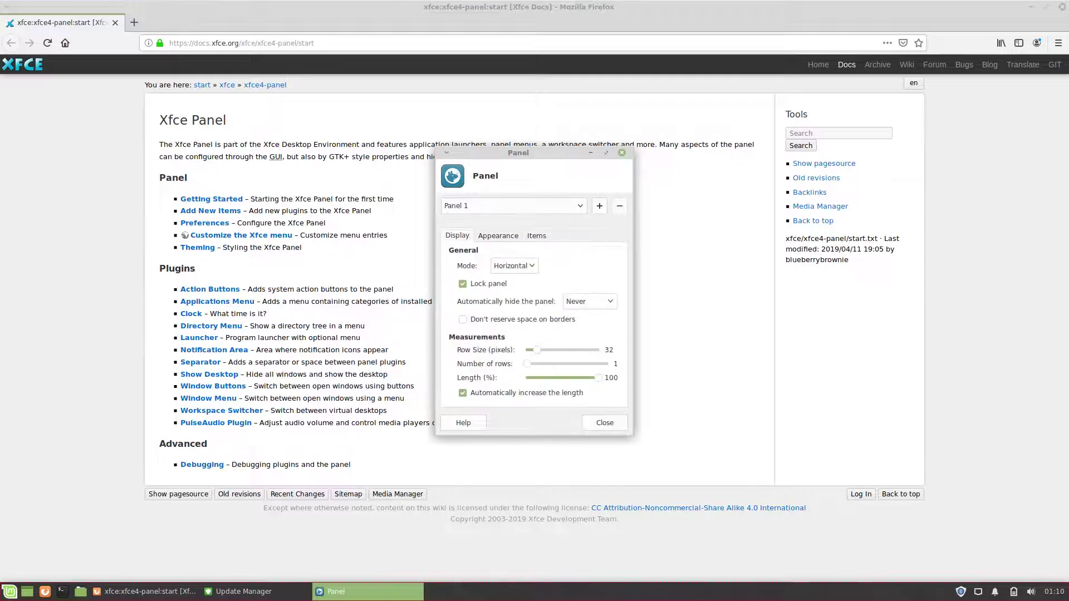
Step: Switch the panel mode to Vertical, then Deskbar, then back to Horizontal
{"action": "left_click", "coordinate": [514, 265]}
{"action": "left_click", "coordinate": [507, 281]}
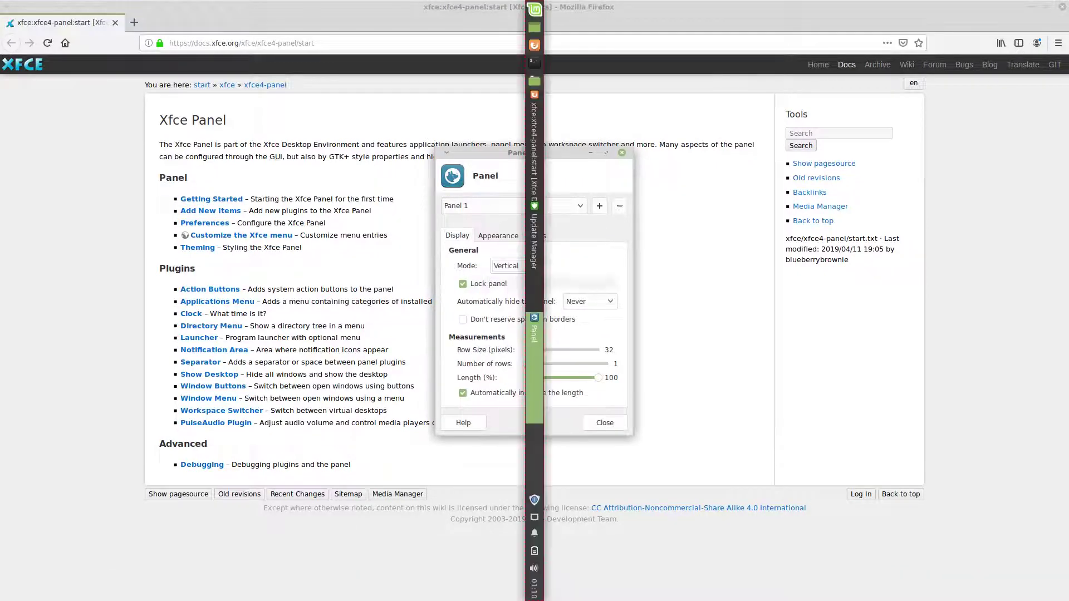
{"action": "left_click", "coordinate": [514, 265]}
{"action": "left_click", "coordinate": [507, 279]}
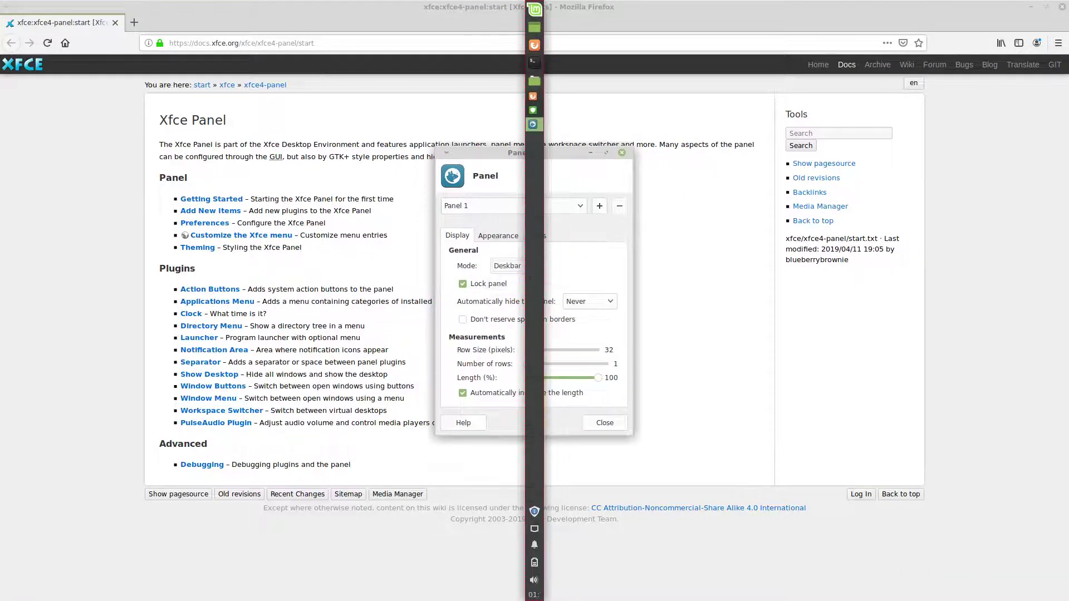
{"action": "left_click", "coordinate": [514, 265]}
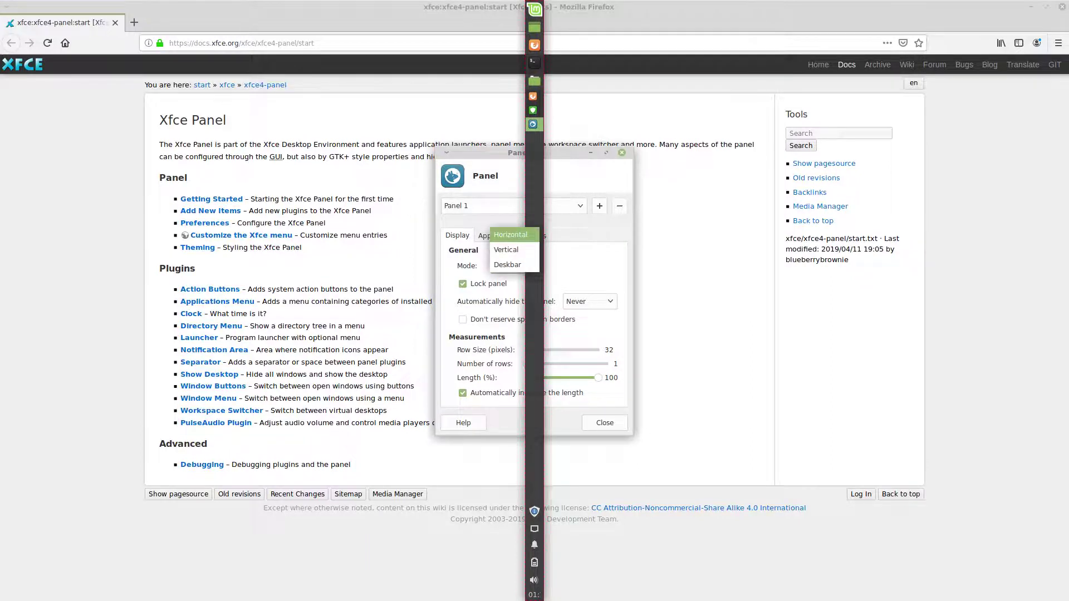
{"action": "left_click", "coordinate": [507, 232]}
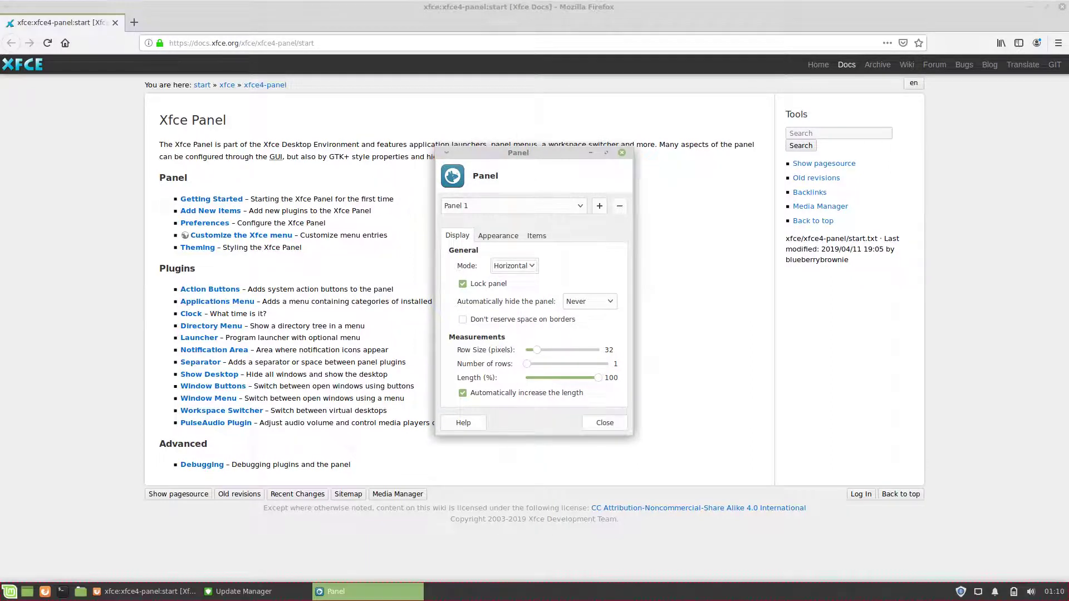
Step: Close Panel Preferences and Firefox, then open and close the Add New Items dialog
{"action": "key", "text": "Escape"}
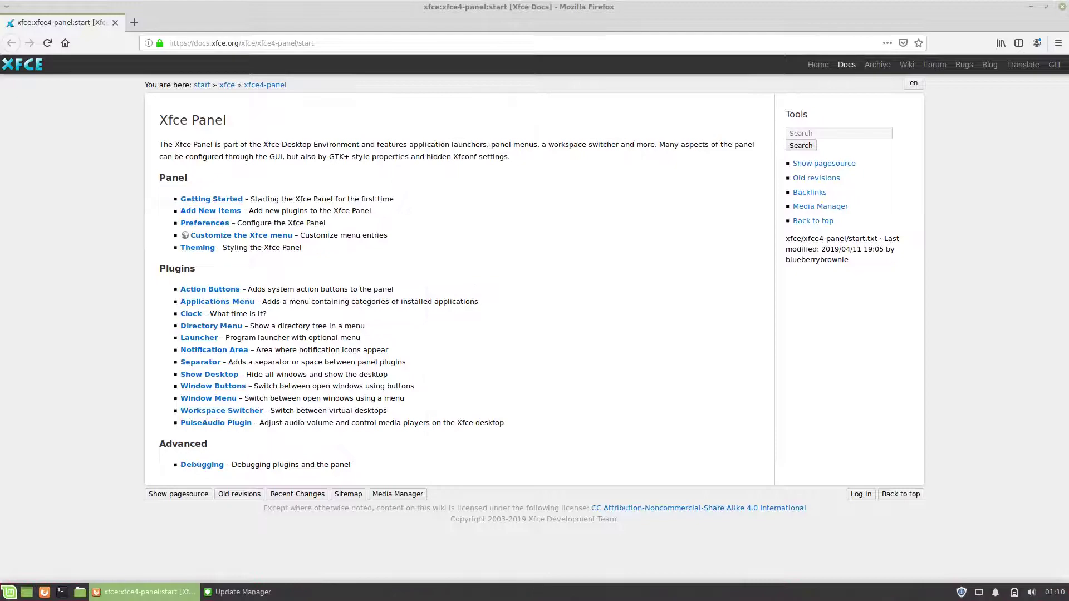
{"action": "key", "text": "ctrl+q"}
{"action": "right_click", "coordinate": [582, 592]}
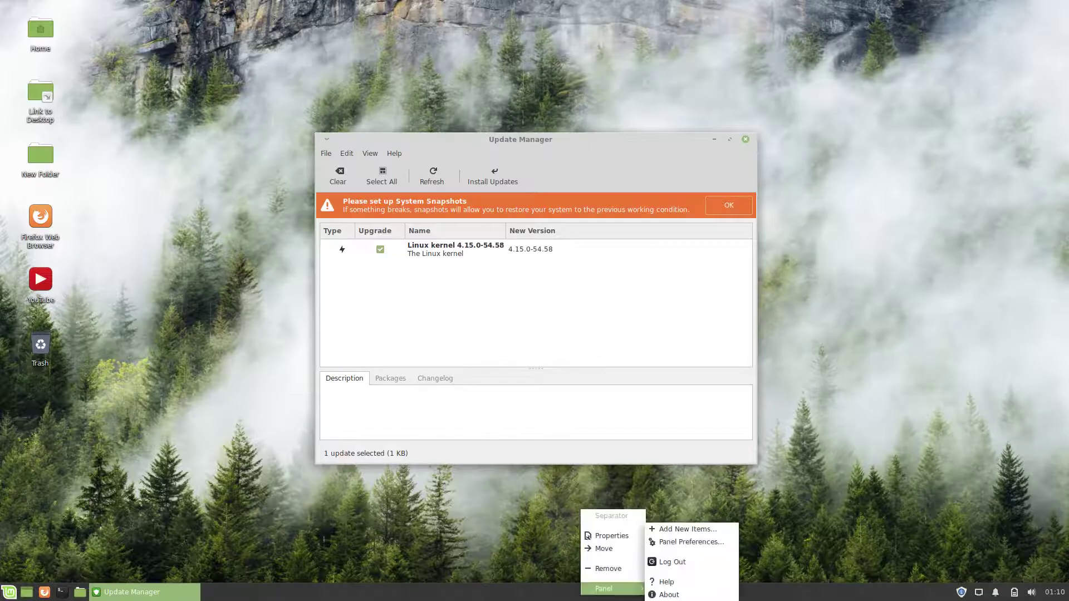
{"action": "left_click", "coordinate": [687, 529]}
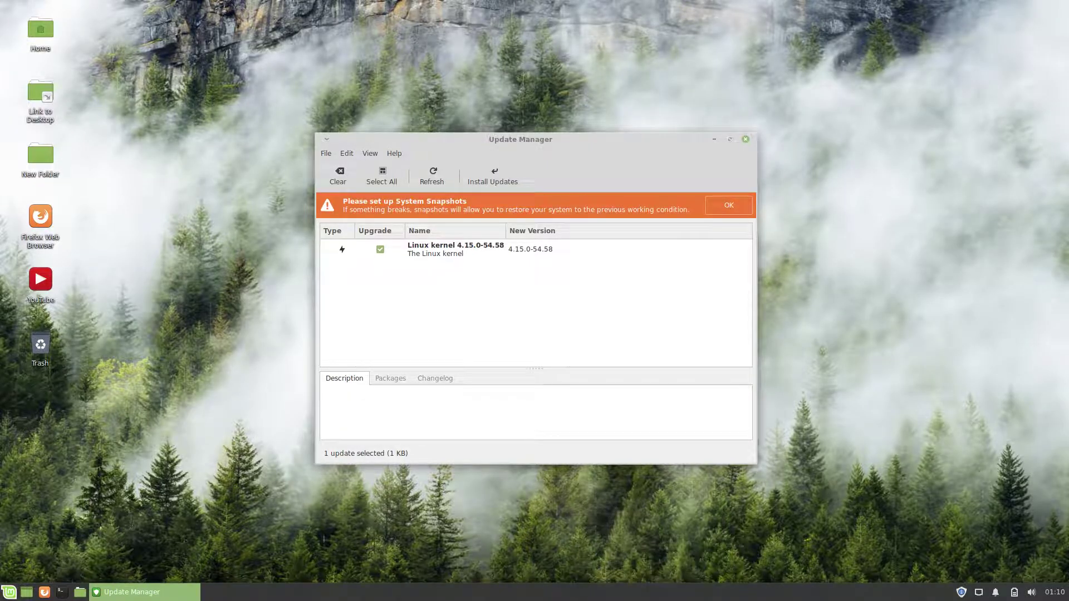
{"action": "key", "text": "alt+F10"}
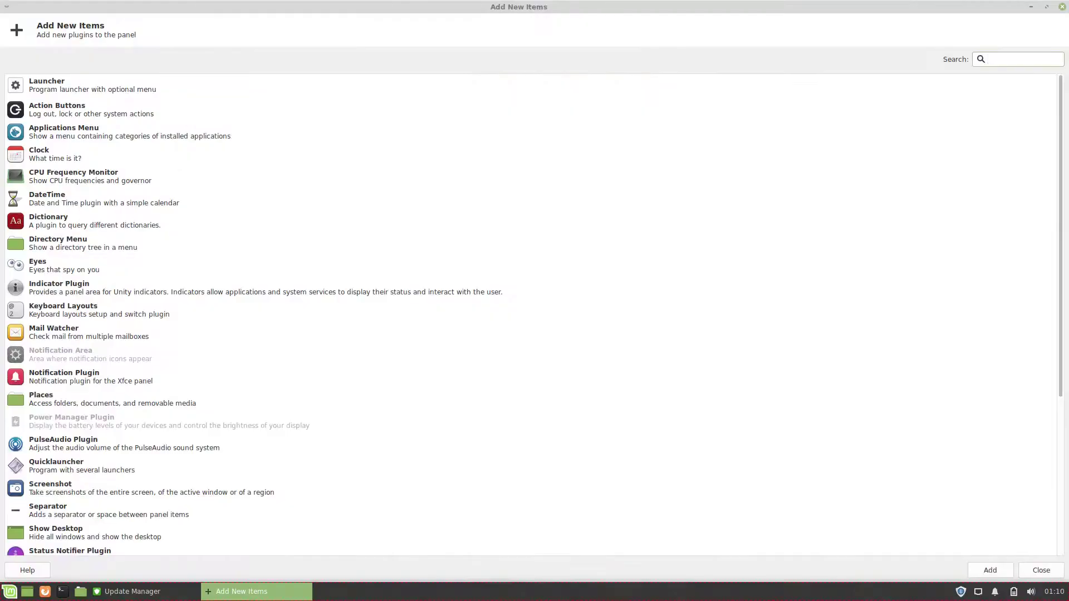
{"action": "left_click", "coordinate": [1061, 7]}
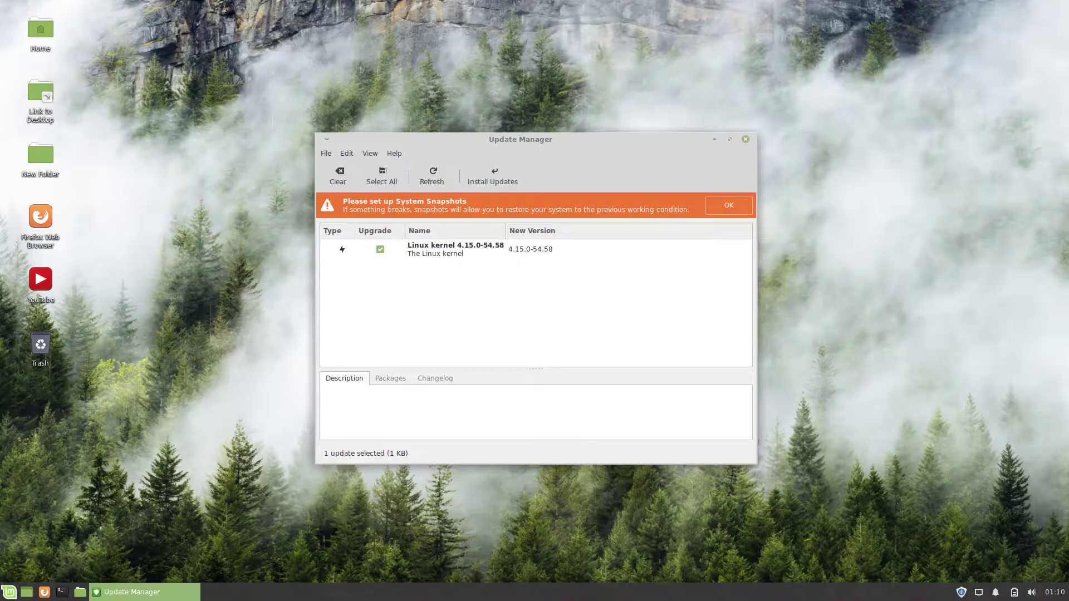
Step: Install the Linux kernel 4.15.0-54.58 update, accepting extra changes and entering the account password
{"action": "left_click", "coordinate": [446, 249]}
{"action": "left_click", "coordinate": [492, 176]}
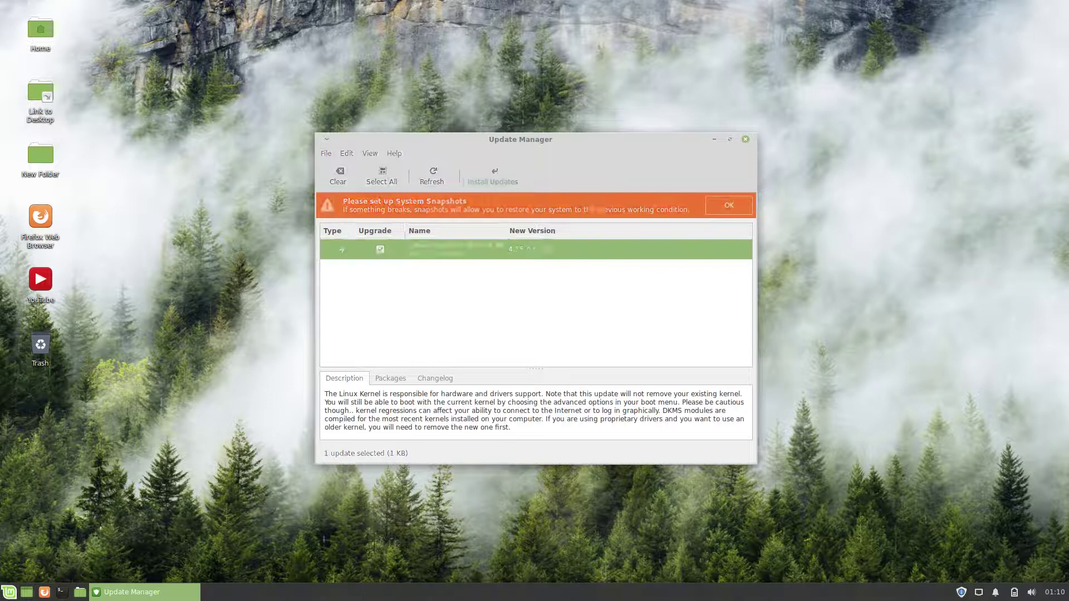
{"action": "left_click", "coordinate": [580, 416]}
{"action": "type", "text": "******"}
{"action": "key", "text": "Return"}
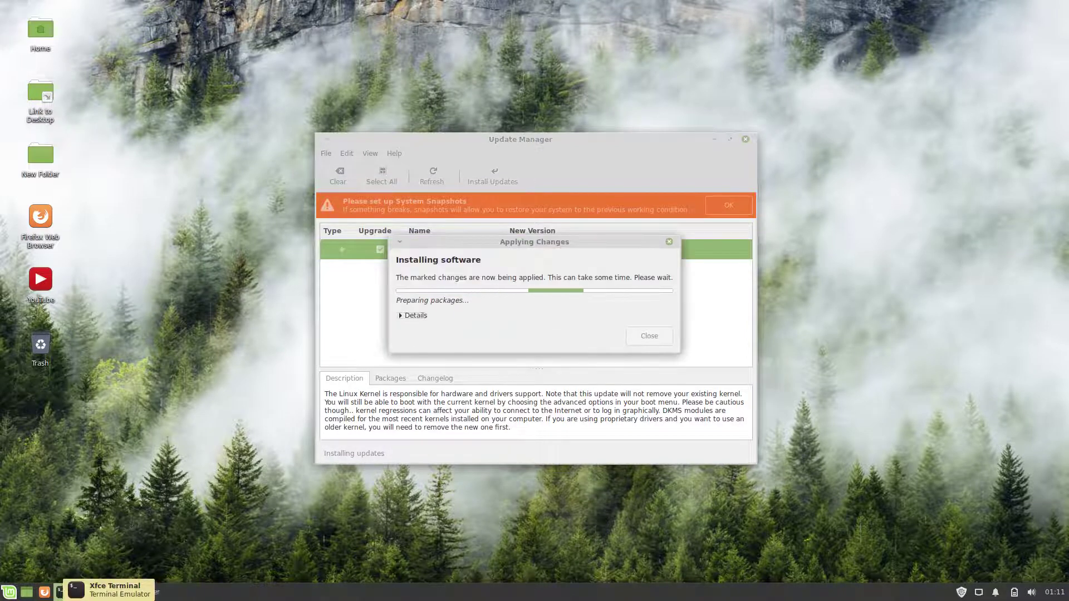
Step: Remove the terminal launcher from the panel, then toggle Show Desktop off and on
{"action": "right_click", "coordinate": [60, 591]}
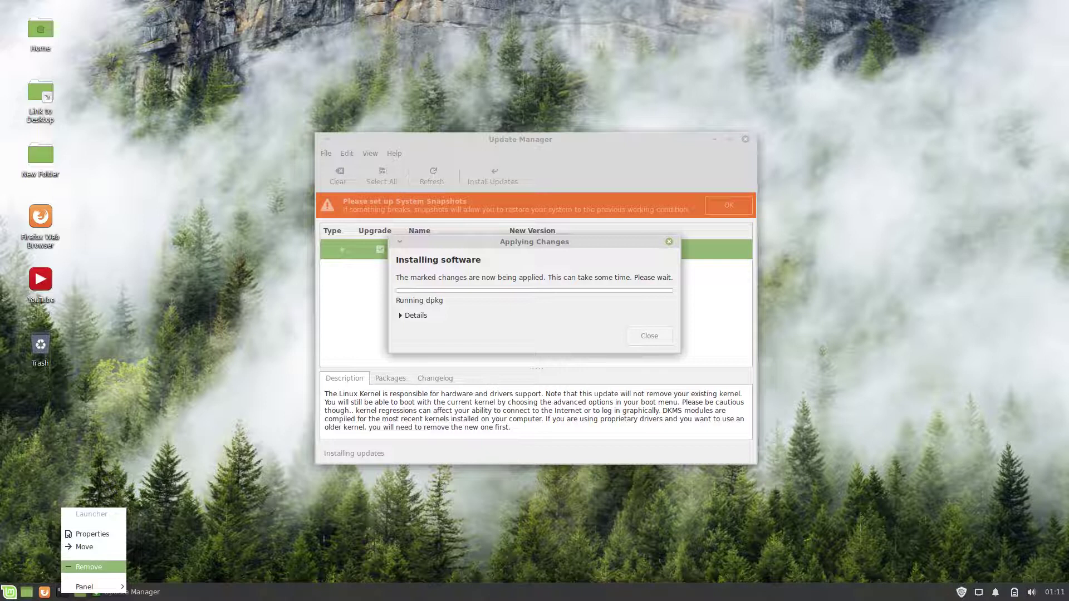
{"action": "left_click", "coordinate": [88, 567]}
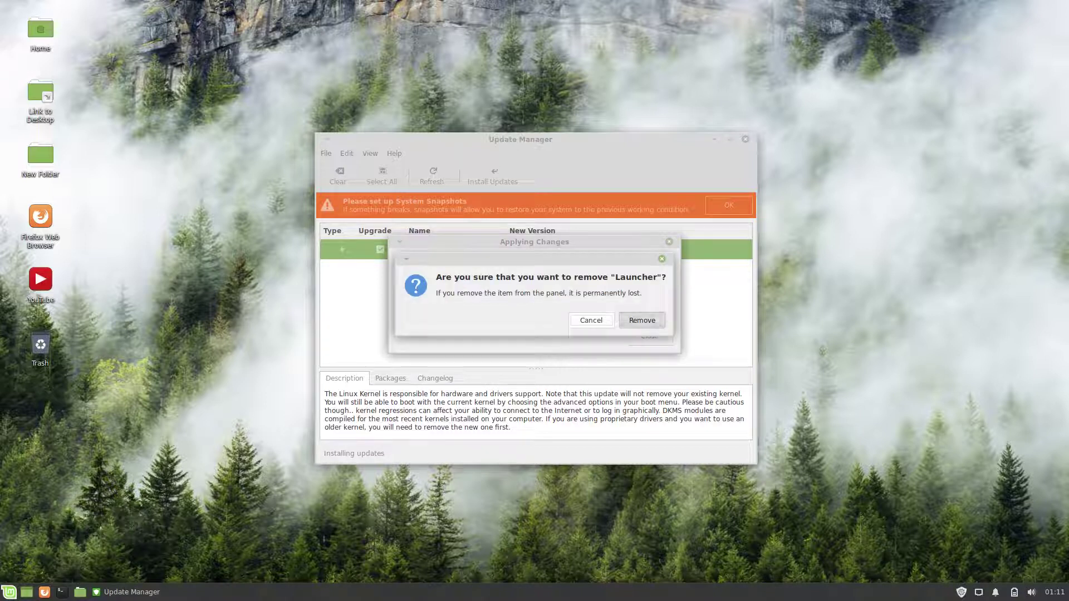
{"action": "left_click", "coordinate": [642, 320]}
{"action": "left_click", "coordinate": [27, 592]}
{"action": "left_click", "coordinate": [26, 591]}
{"action": "right_click", "coordinate": [8, 592]}
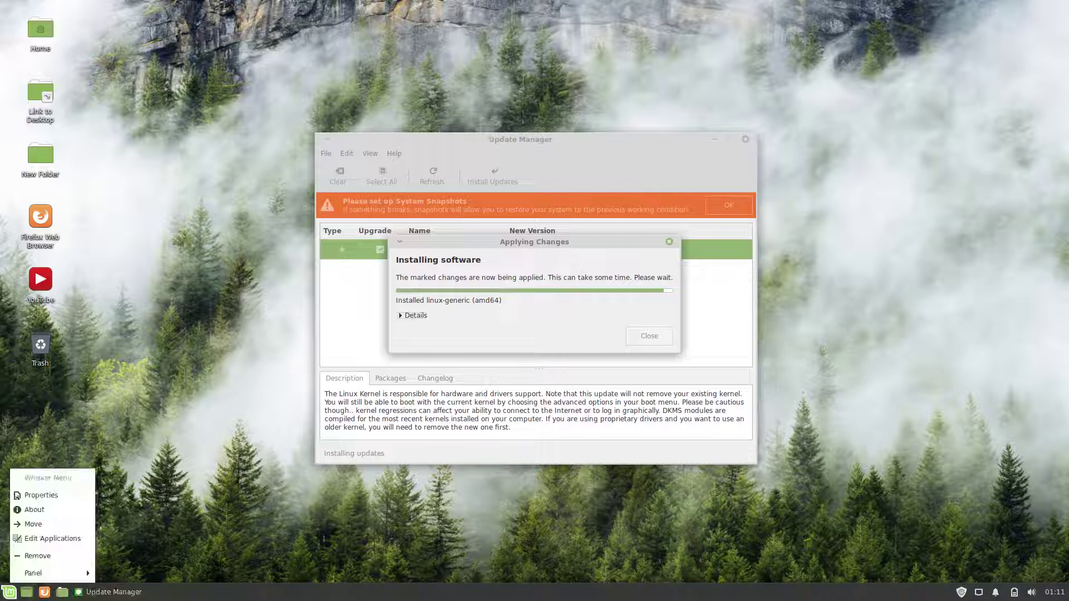
{"action": "left_click", "coordinate": [33, 510]}
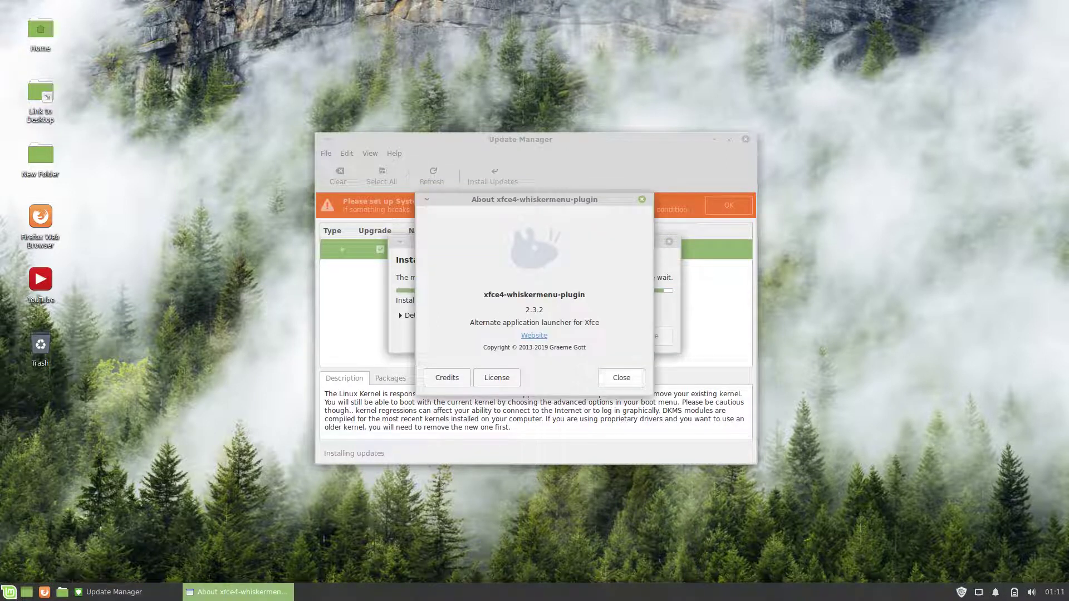
{"action": "key", "text": "Escape"}
{"action": "right_click", "coordinate": [8, 592]}
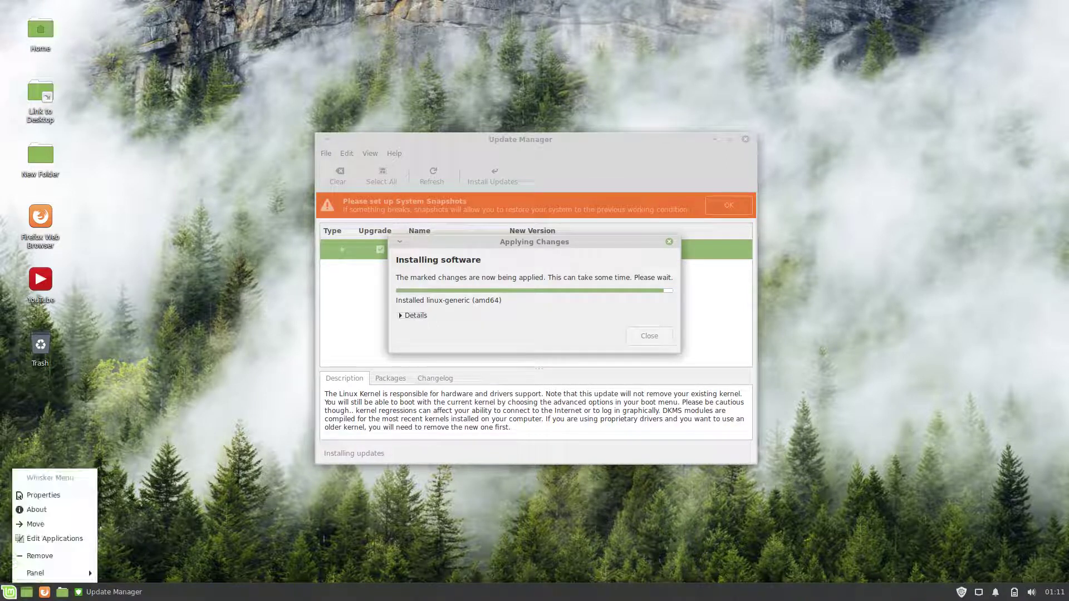
{"action": "left_click", "coordinate": [39, 489]}
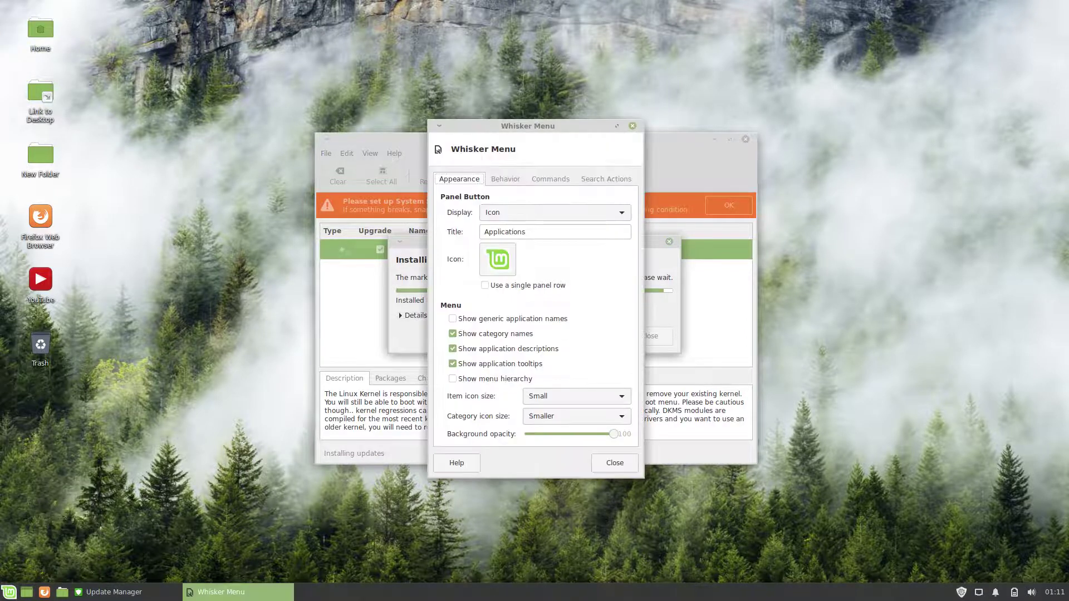
{"action": "left_click", "coordinate": [505, 179]}
{"action": "key", "text": "ctrl+Page_Down"}
{"action": "key", "text": "ctrl+Page_Down"}
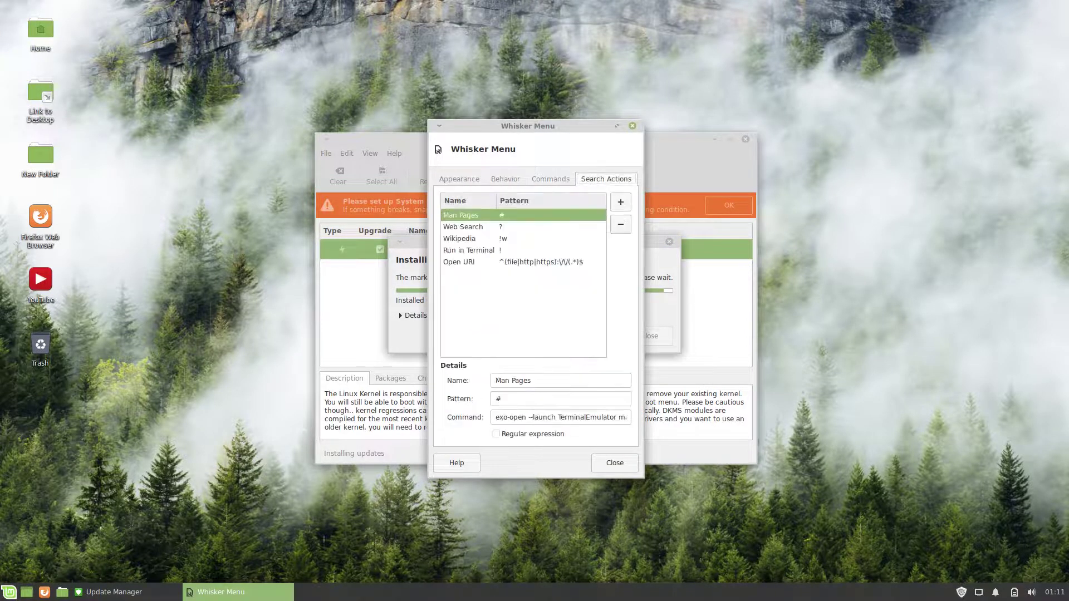
{"action": "key", "text": "Escape"}
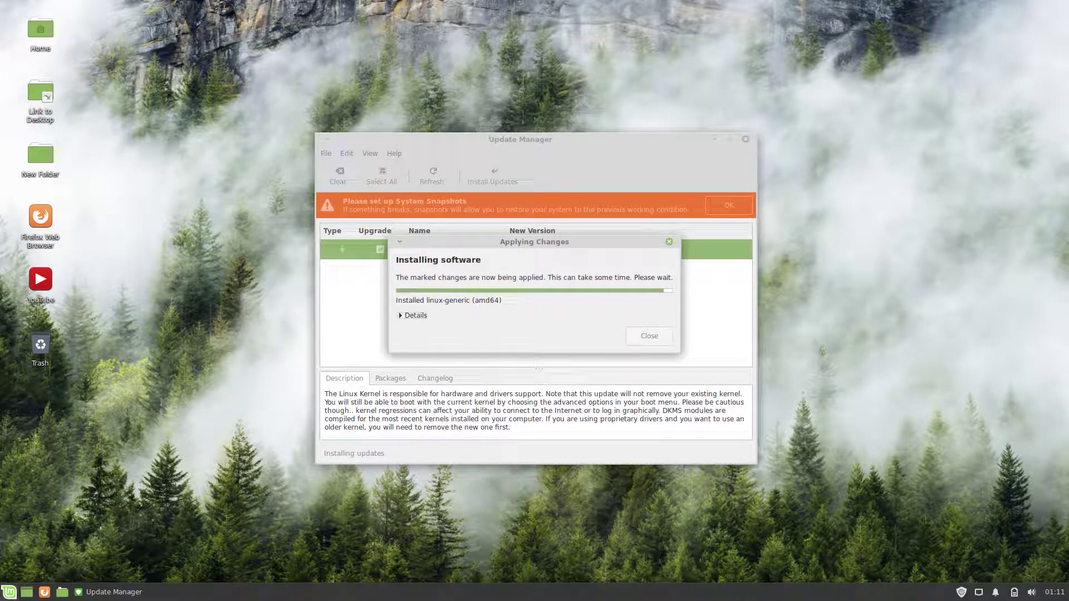
{"action": "right_click", "coordinate": [8, 592]}
Step: Start Timeshift snapshot setup from the reminder, authenticate, and continue with RSYNC
{"action": "left_click", "coordinate": [53, 538]}
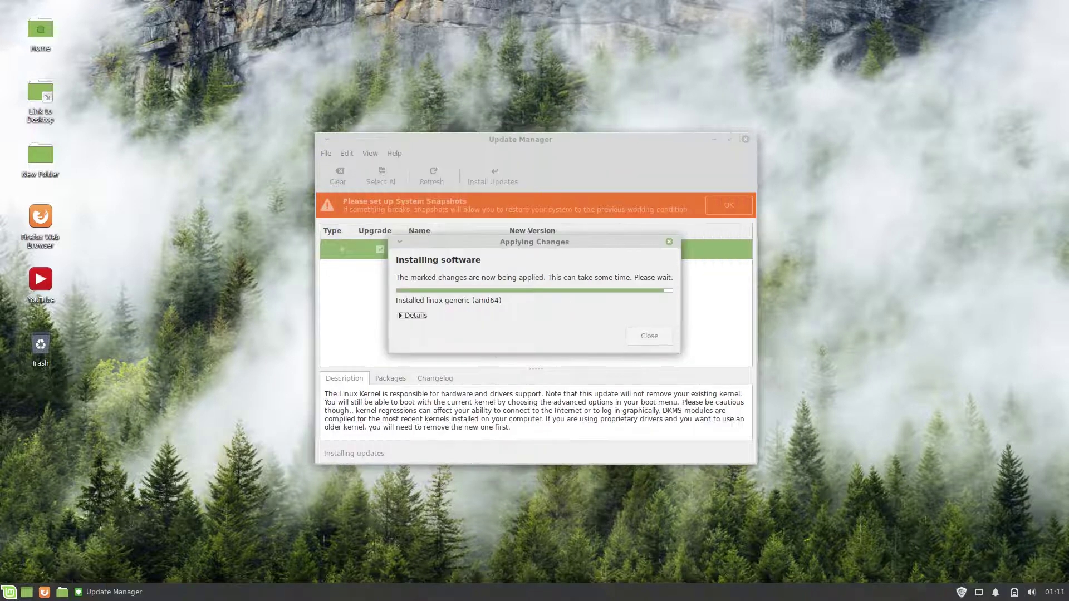
{"action": "key", "text": "super"}
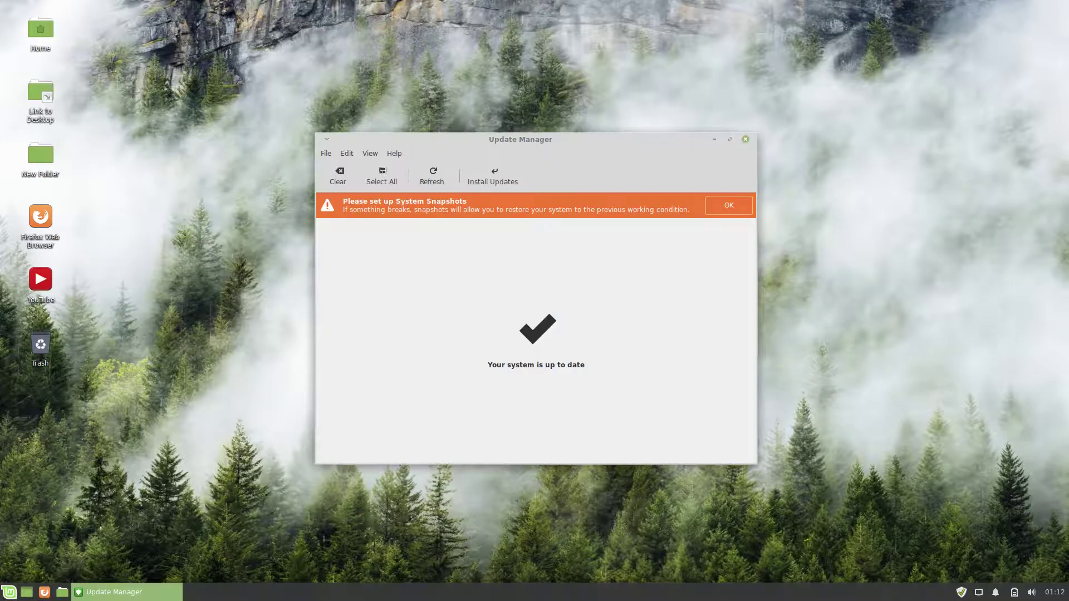
{"action": "left_click", "coordinate": [729, 205]}
{"action": "type", "text": "******"}
{"action": "key", "text": "Return"}
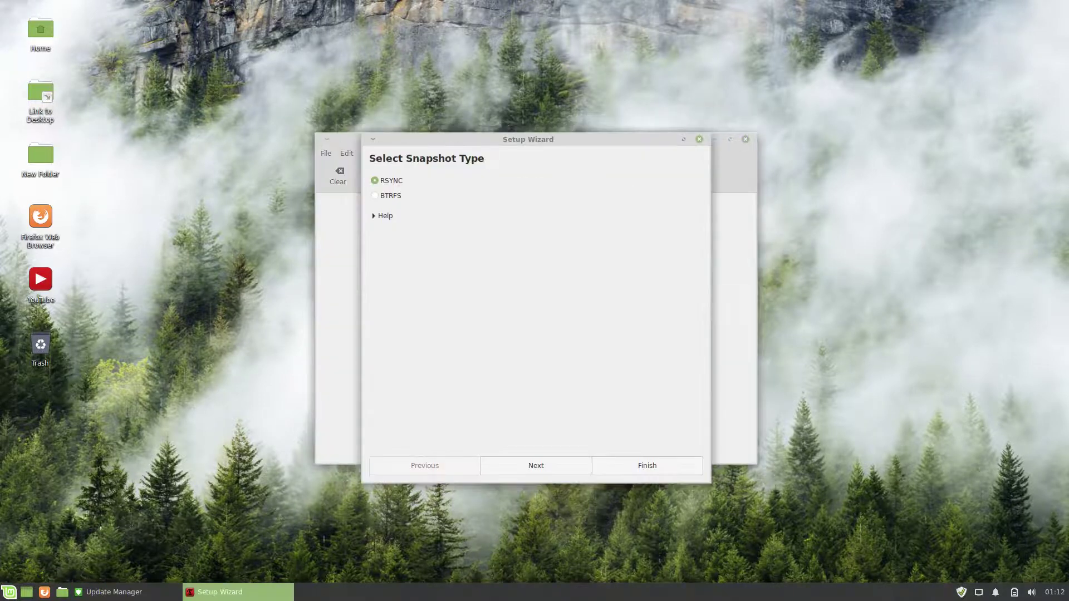
{"action": "key", "text": "Return"}
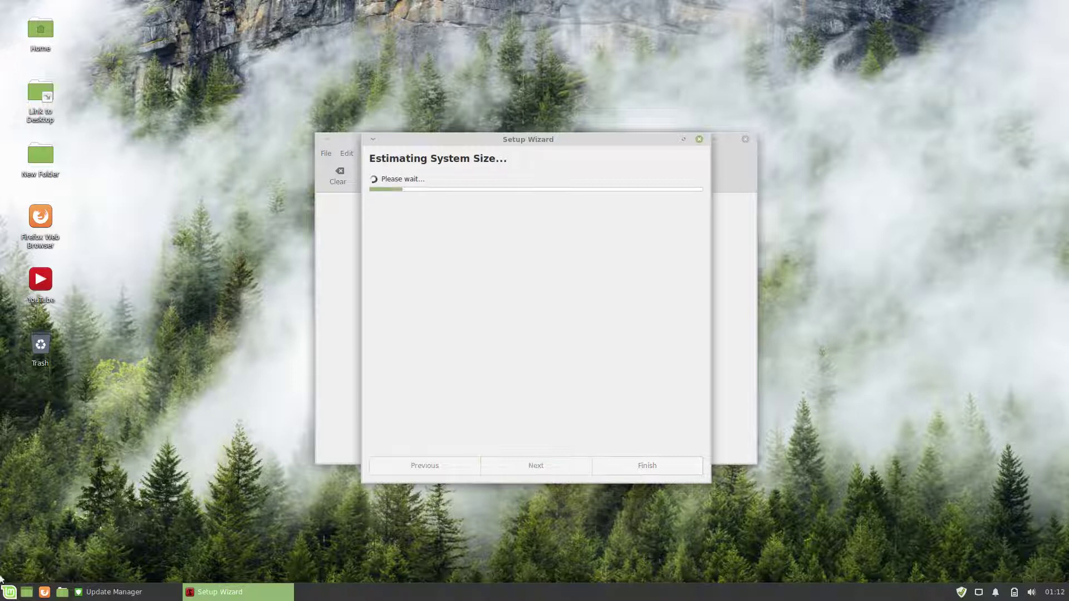
Step: Enlarge the applications menu and show the recently used applications
{"action": "key", "text": "super"}
{"action": "left_click_drag", "start_coordinate": [218, 308], "coordinate": [235, 247]}
{"action": "left_click", "coordinate": [46, 297]}
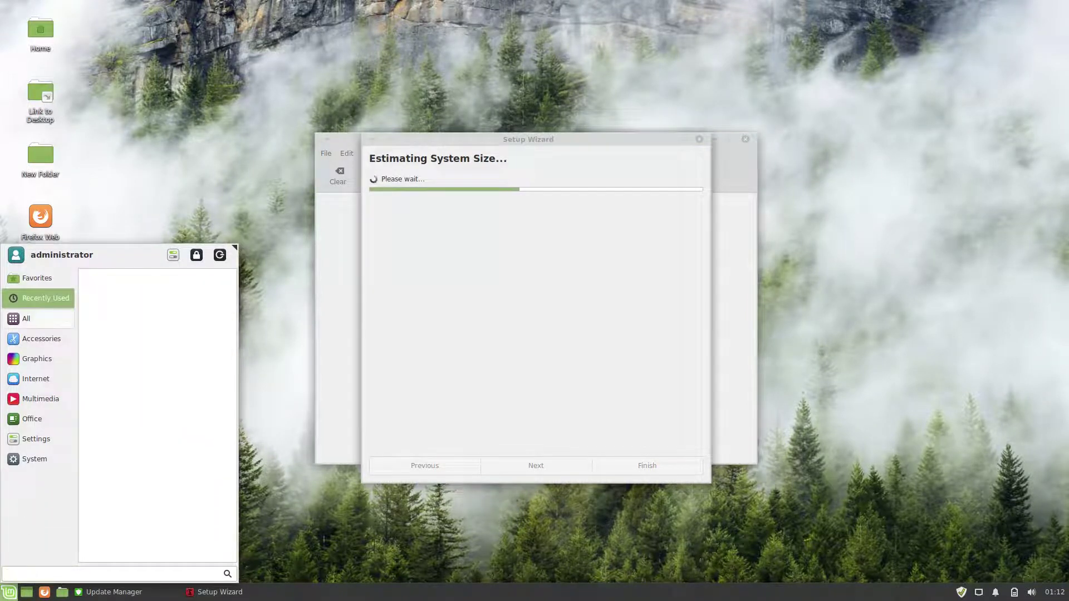
Step: List all installed applications in the menu and scroll through them
{"action": "left_click", "coordinate": [27, 318]}
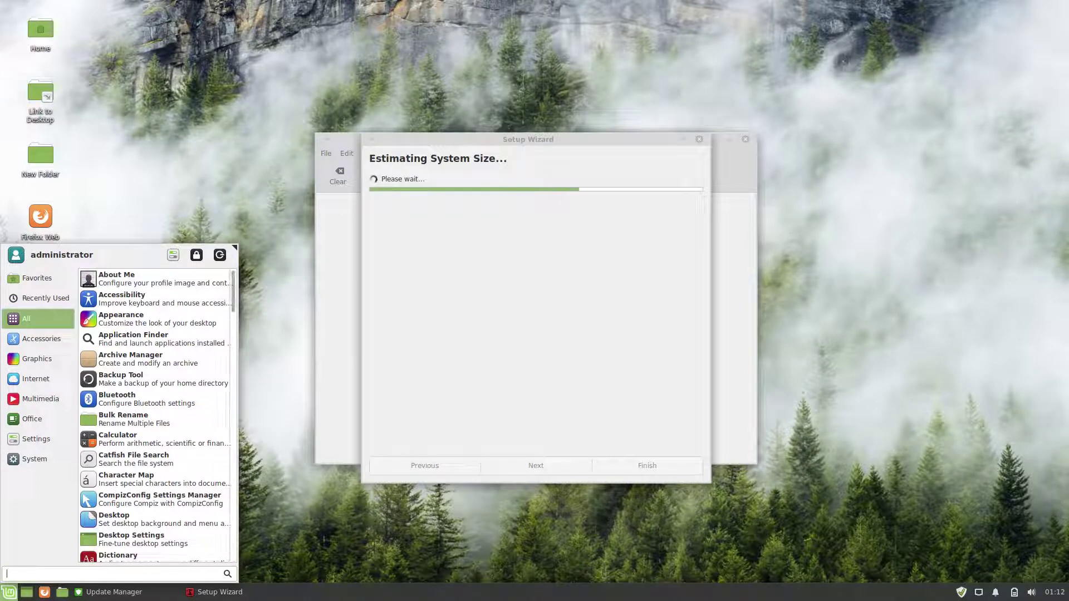
{"action": "scroll", "coordinate": [156, 415], "scroll_direction": "down", "scroll_amount": 3}
{"action": "scroll", "coordinate": [156, 414], "scroll_direction": "down", "scroll_amount": 15}
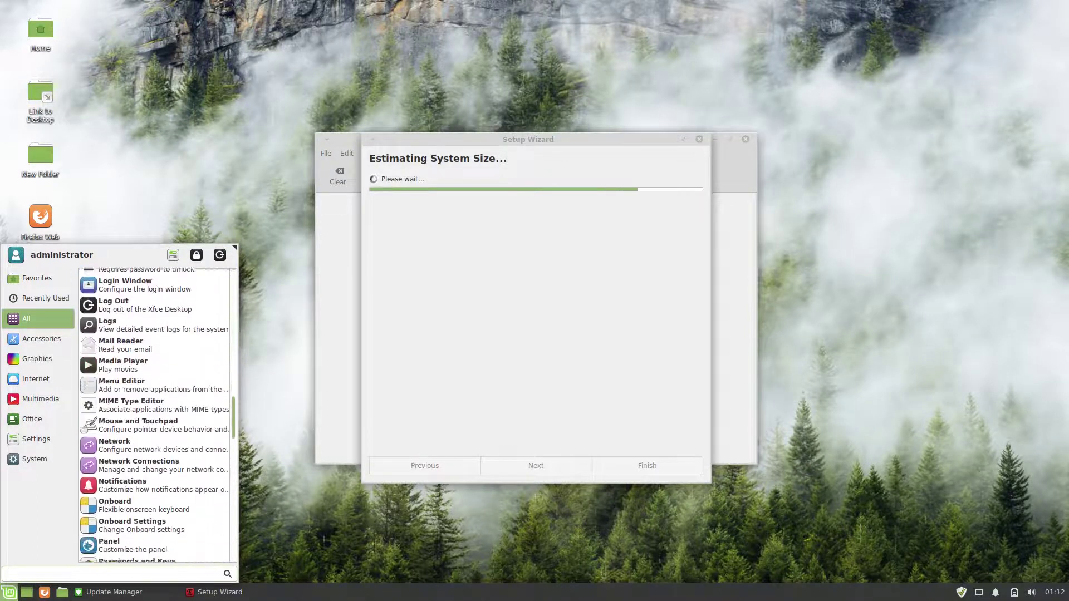
{"action": "scroll", "coordinate": [156, 415], "scroll_direction": "down", "scroll_amount": 15}
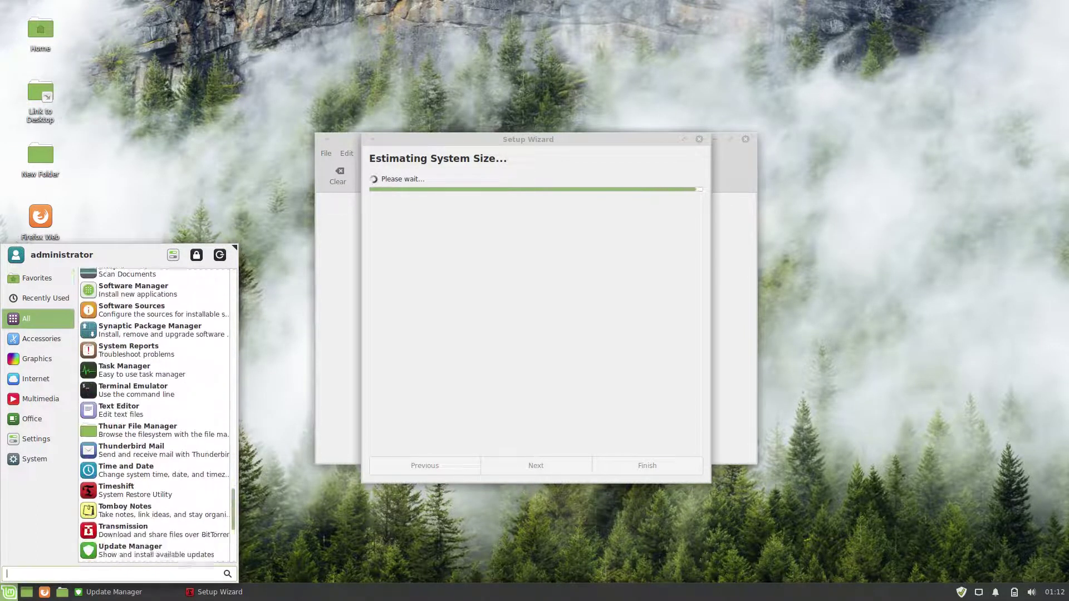
Step: Browse the Accessories, Multimedia, Settings and System categories, and peek at Task Manager's options
{"action": "mouse_move", "coordinate": [39, 339]}
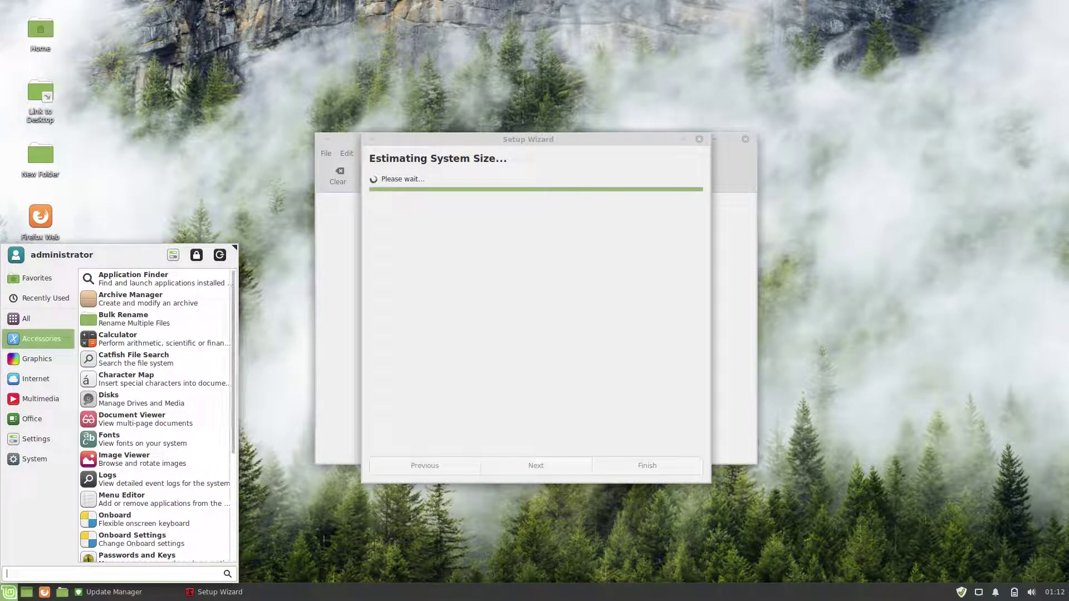
{"action": "scroll", "coordinate": [156, 415], "scroll_direction": "down", "scroll_amount": 5}
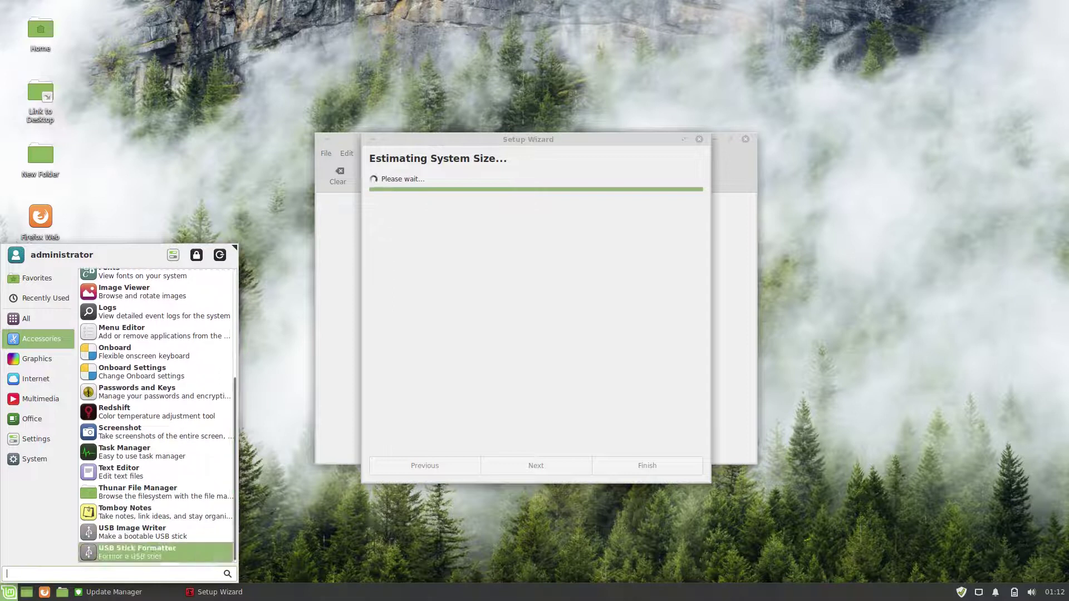
{"action": "mouse_move", "coordinate": [37, 358]}
{"action": "mouse_move", "coordinate": [40, 398]}
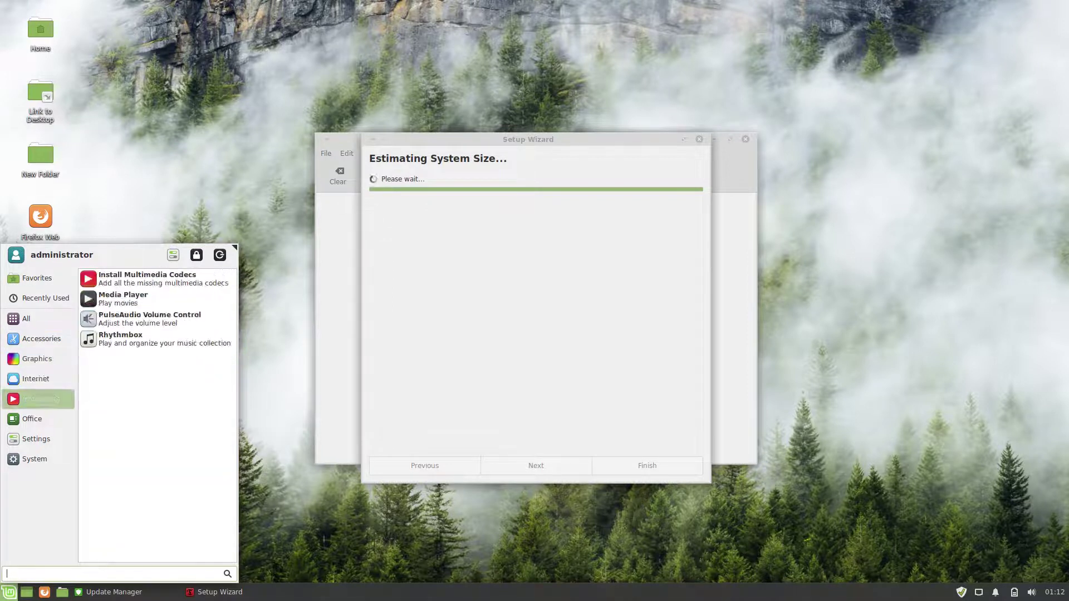
{"action": "mouse_move", "coordinate": [37, 438]}
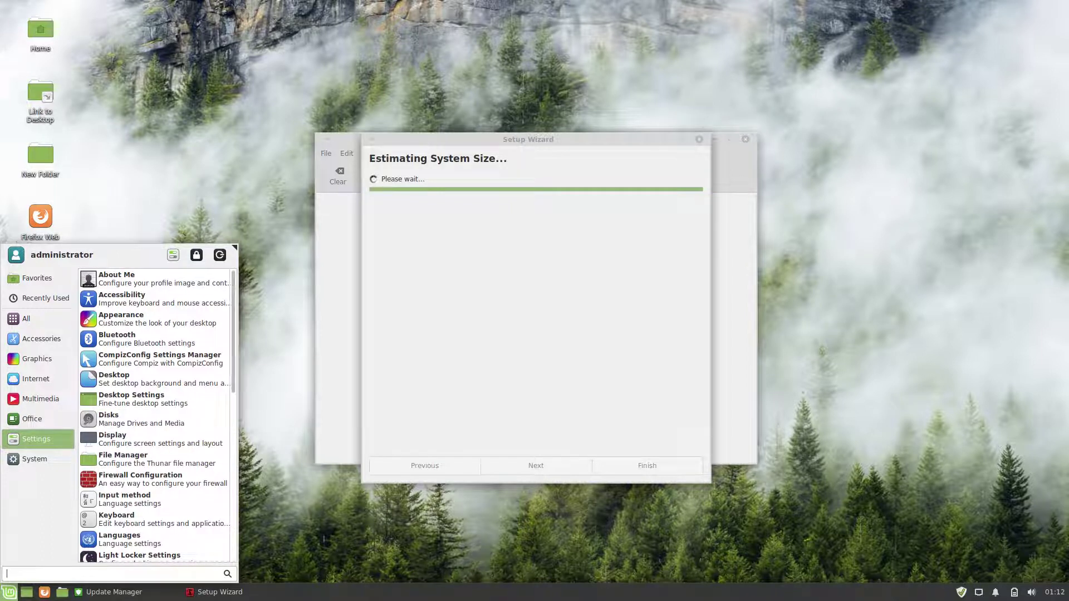
{"action": "scroll", "coordinate": [156, 401], "scroll_direction": "down", "scroll_amount": 3}
{"action": "scroll", "coordinate": [156, 401], "scroll_direction": "down", "scroll_amount": 5}
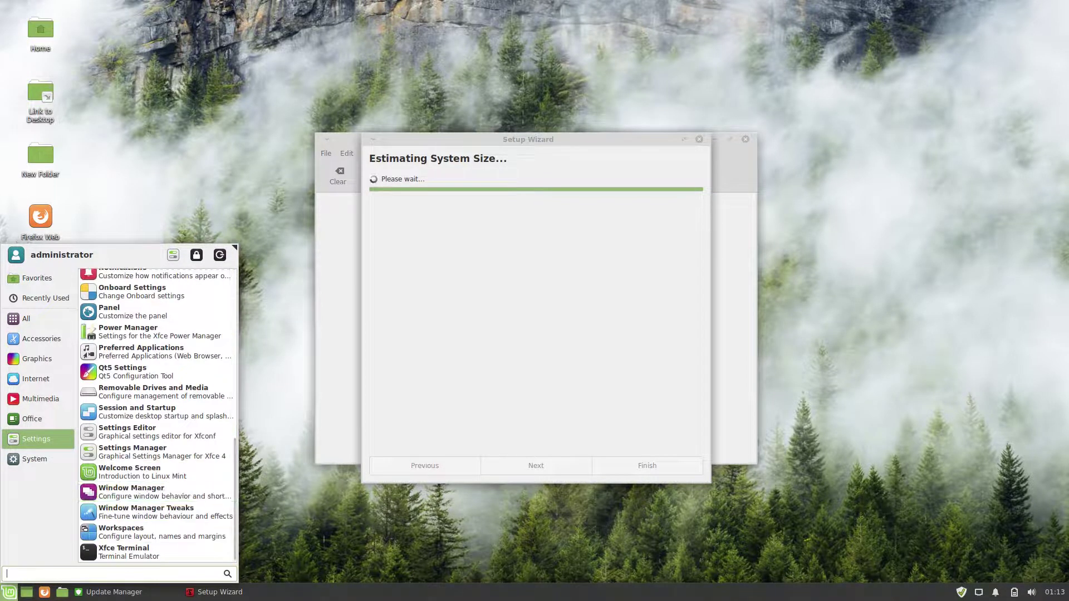
{"action": "mouse_move", "coordinate": [35, 459]}
{"action": "scroll", "coordinate": [156, 501], "scroll_direction": "down", "scroll_amount": 3}
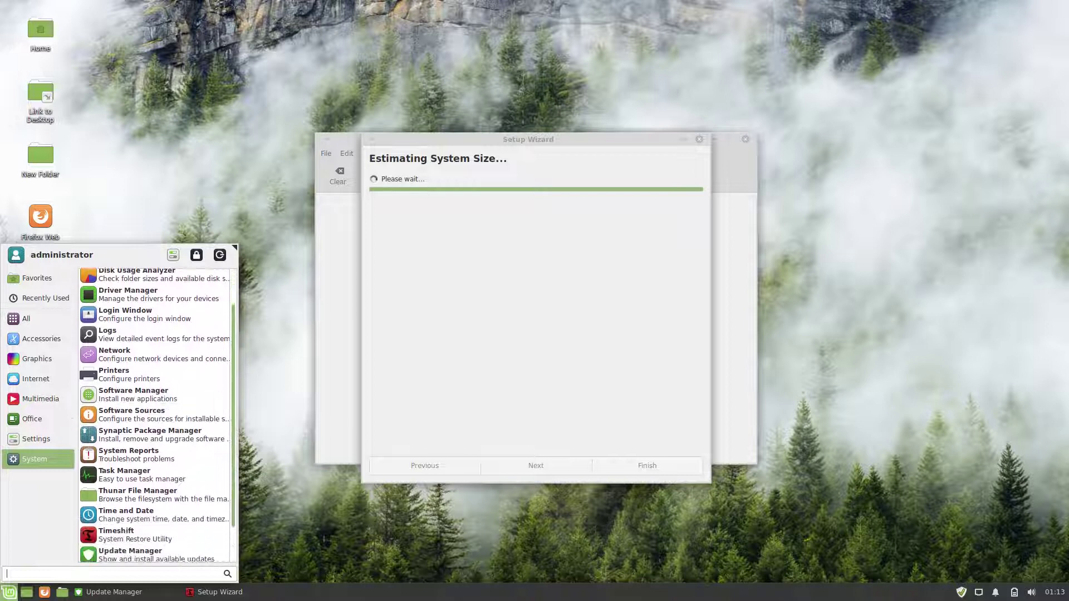
{"action": "right_click", "coordinate": [147, 440]}
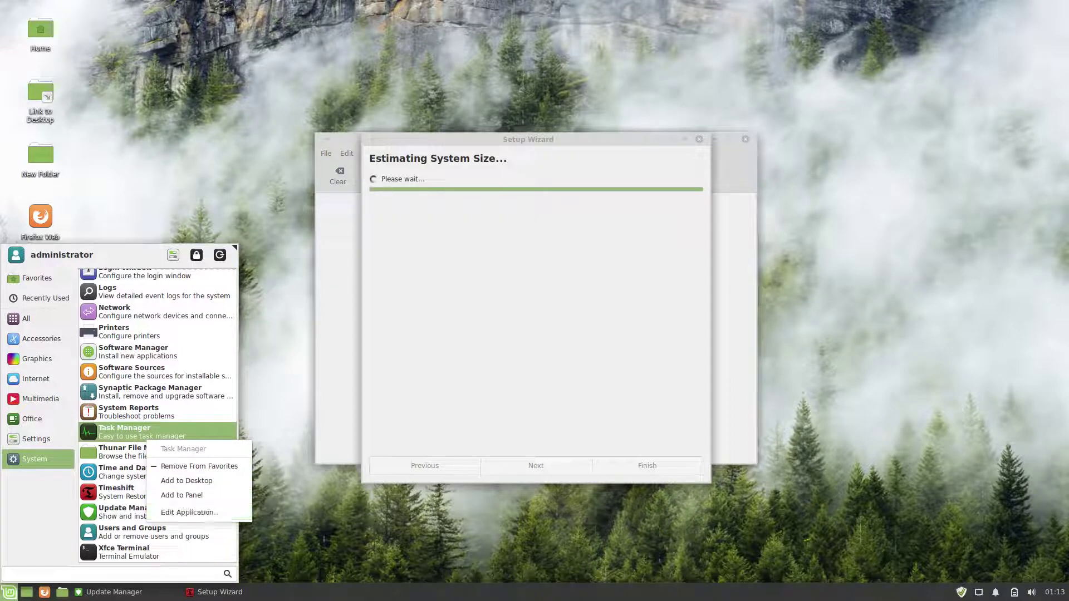
{"action": "key", "text": "Escape"}
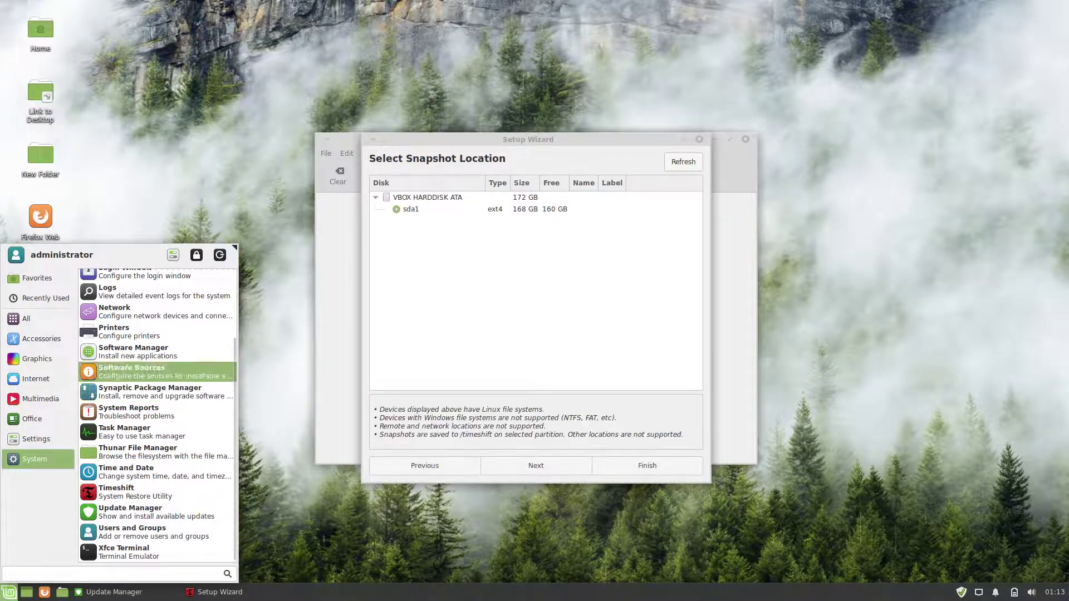
Step: Finish the Timeshift wizard with sda1, default levels and home folders excluded, then close Timeshift
{"action": "mouse_move", "coordinate": [37, 278]}
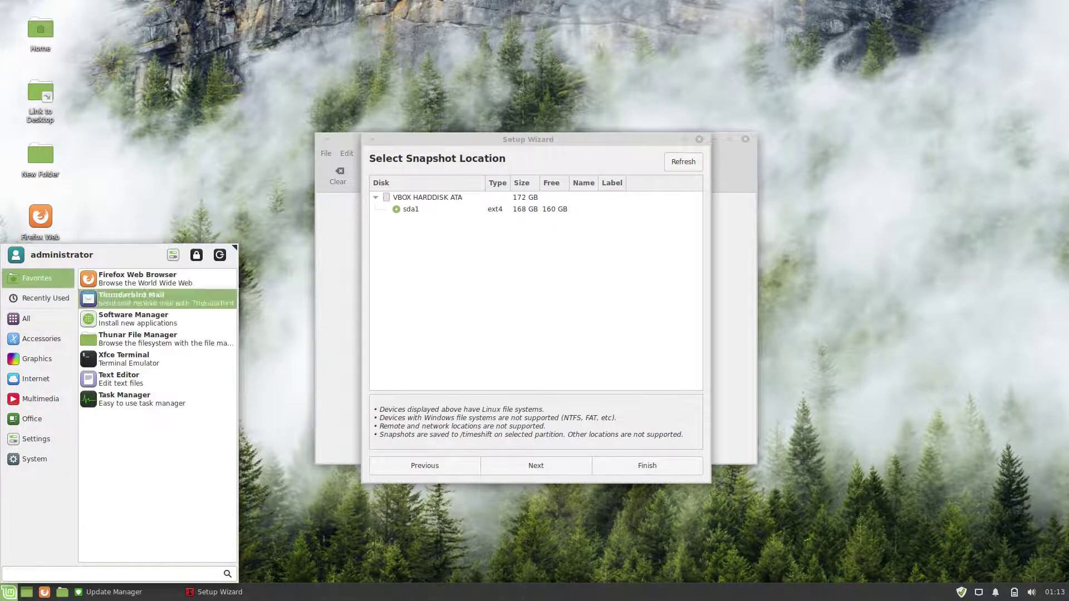
{"action": "left_click", "coordinate": [536, 465]}
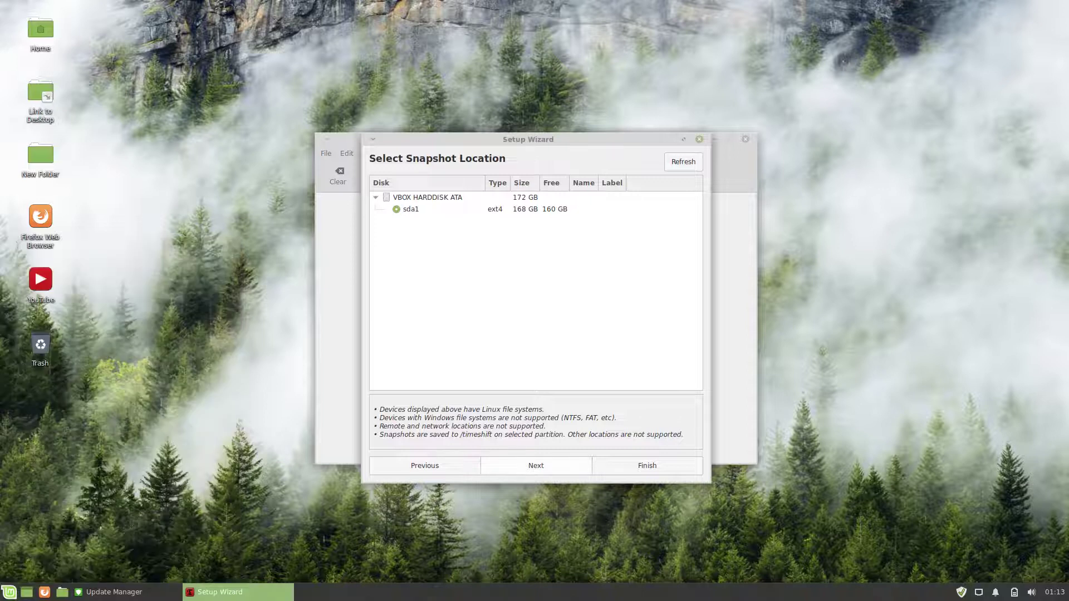
{"action": "left_click", "coordinate": [535, 465]}
{"action": "left_click", "coordinate": [536, 465]}
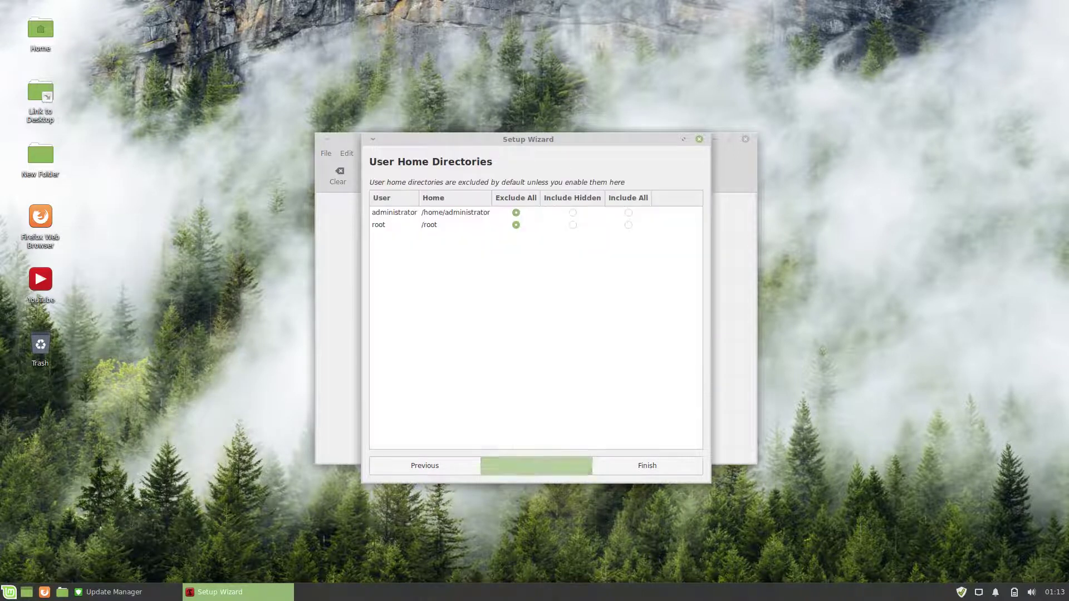
{"action": "left_click", "coordinate": [535, 465]}
{"action": "left_click", "coordinate": [647, 465]}
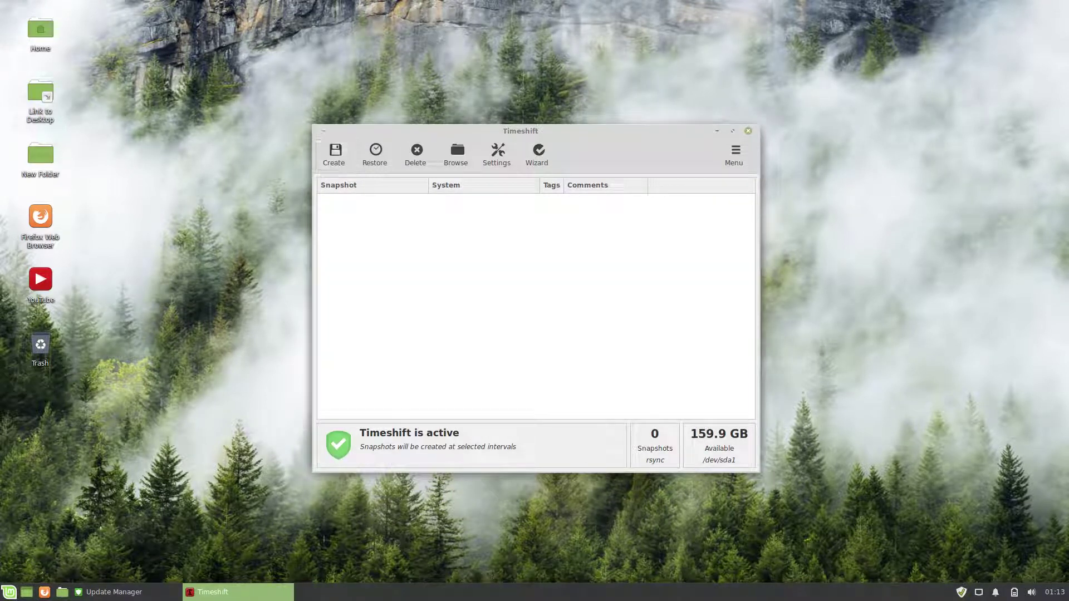
{"action": "key", "text": "alt+F4"}
{"action": "key", "text": "alt+F4"}
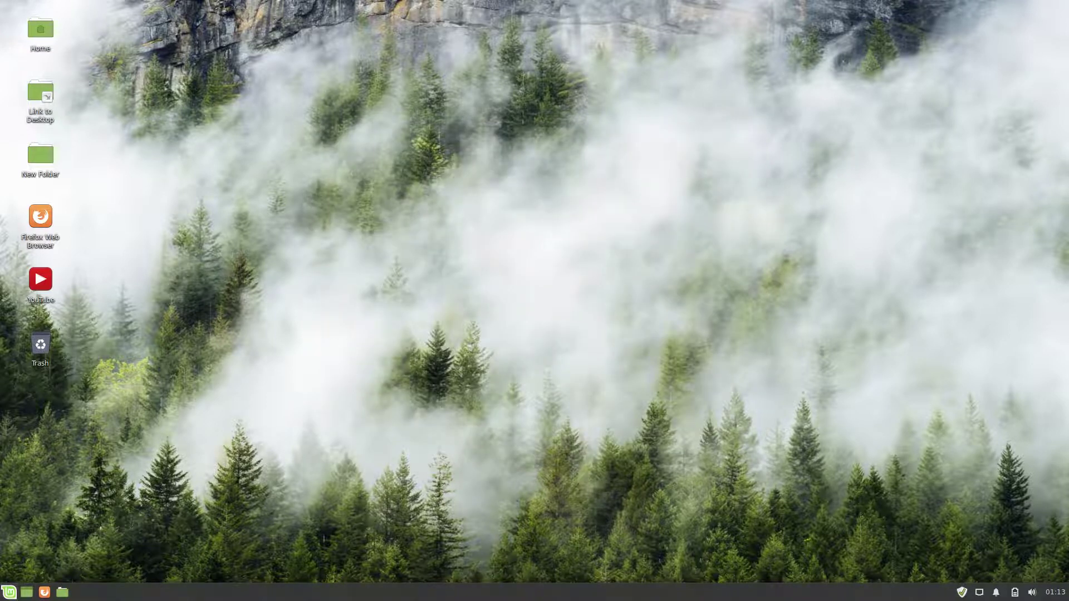
{"action": "key", "text": "super"}
Step: Launch Task Manager, snap it to the top-right quarter, and open Settings Manager
{"action": "left_click", "coordinate": [124, 399]}
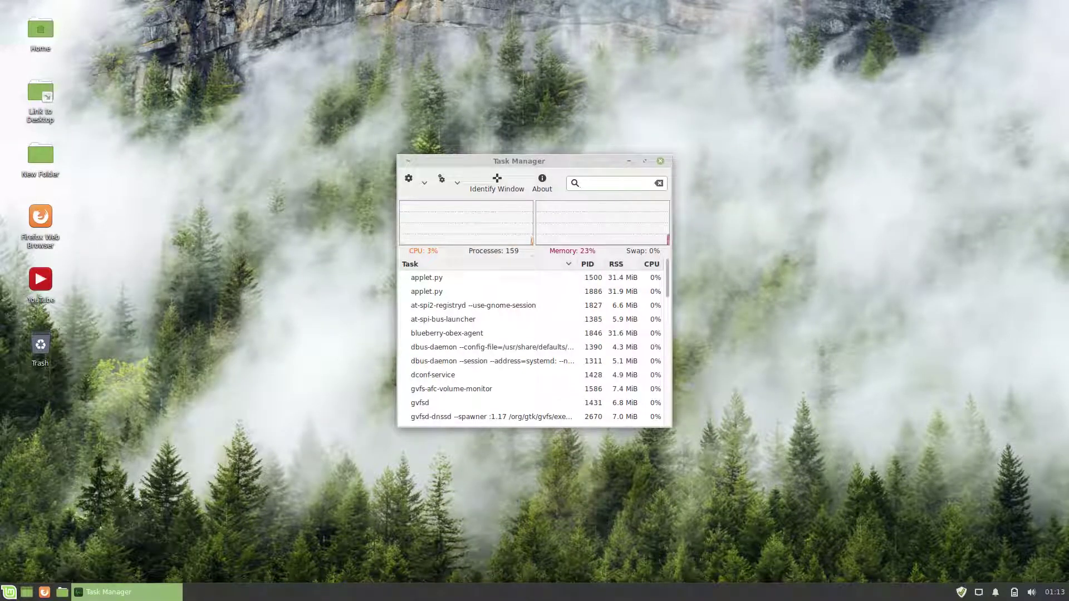
{"action": "key", "text": "super+KP_Page_Up"}
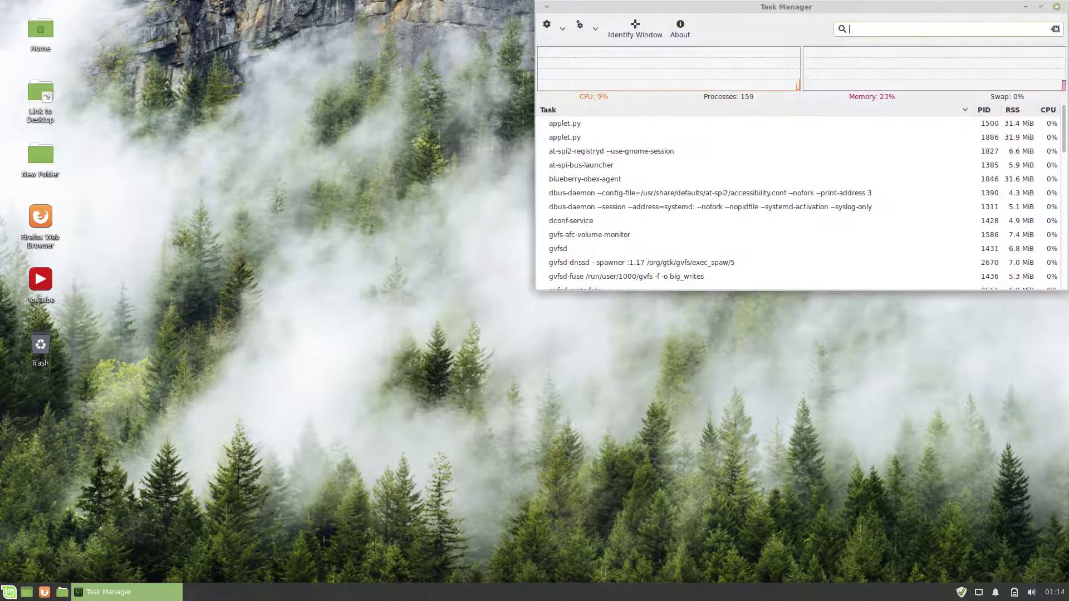
{"action": "key", "text": "super"}
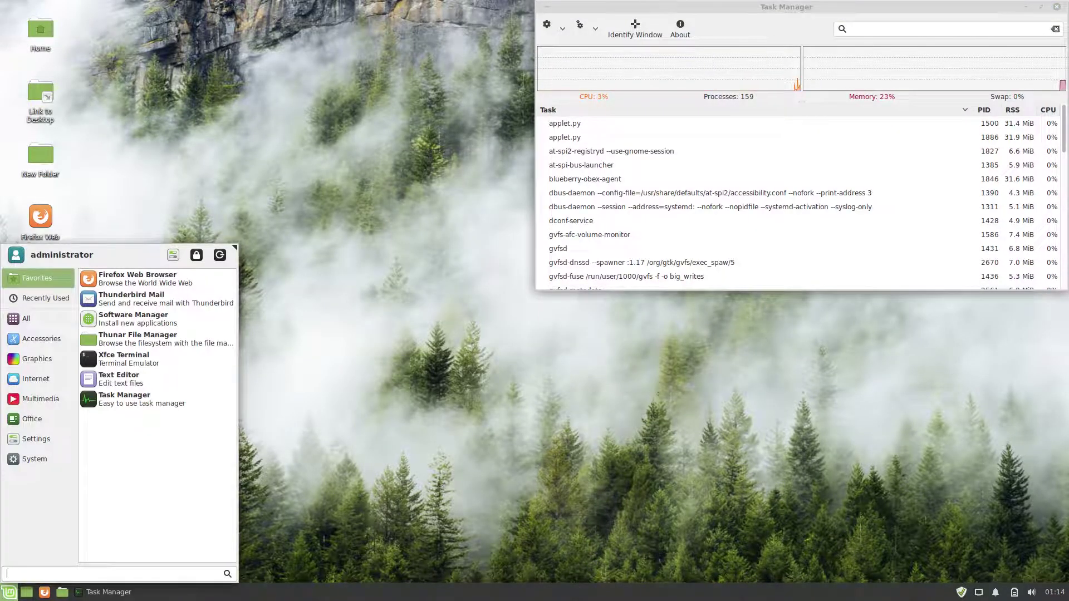
{"action": "left_click", "coordinate": [173, 254]}
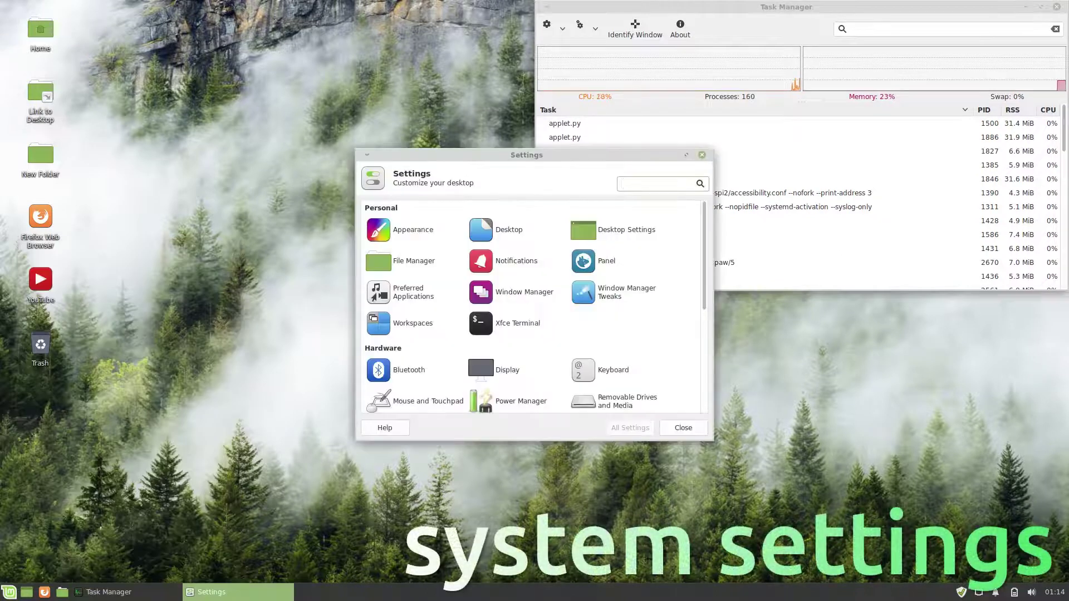
Step: Maximize Settings Manager and set Appearance style Mint-Y-Darker-Red with Mint-Y-Dark-Red icons
{"action": "key", "text": "alt+F10"}
{"action": "left_click", "coordinate": [25, 81]}
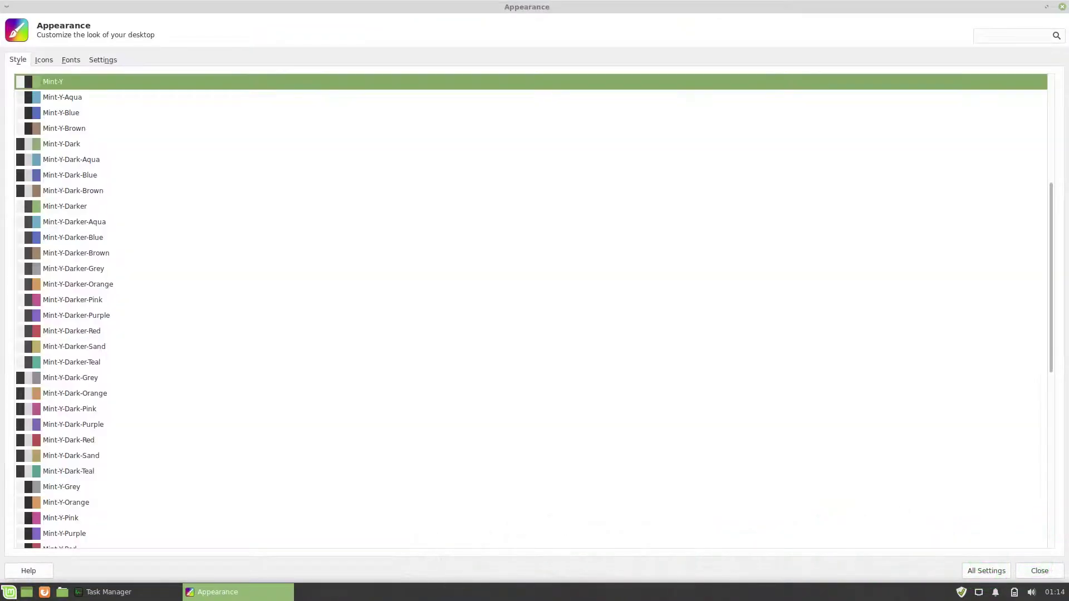
{"action": "left_click", "coordinate": [71, 331]}
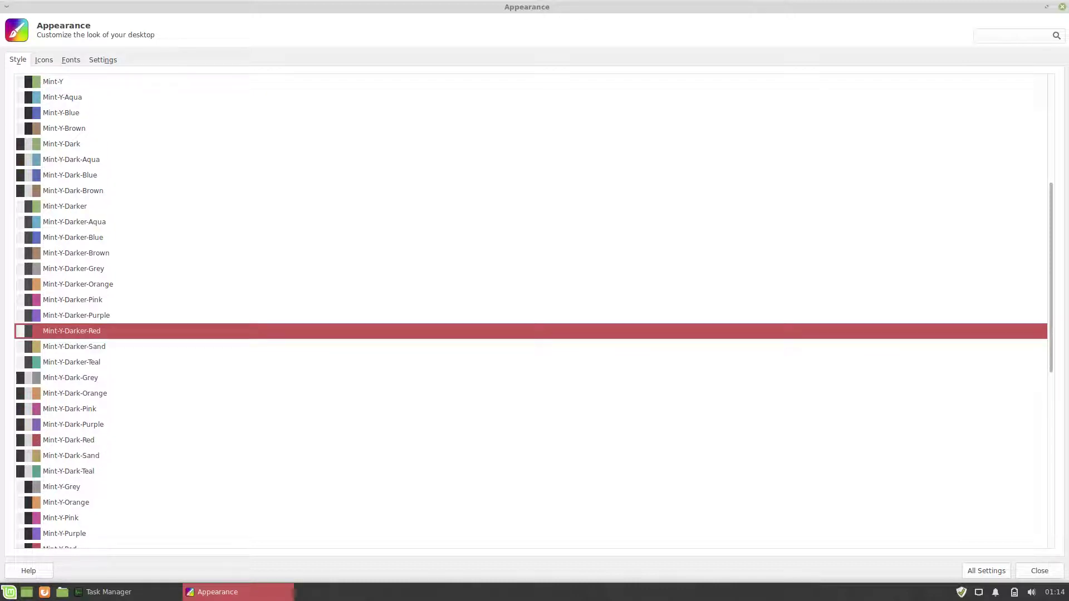
{"action": "key", "text": "alt+i"}
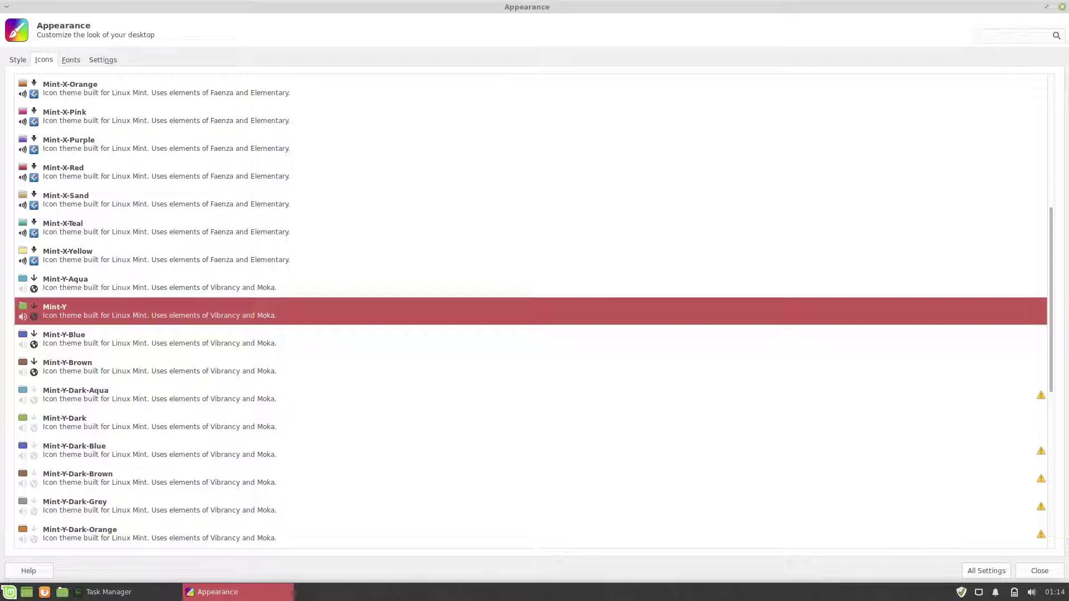
{"action": "scroll", "coordinate": [529, 312], "scroll_direction": "down", "scroll_amount": 5}
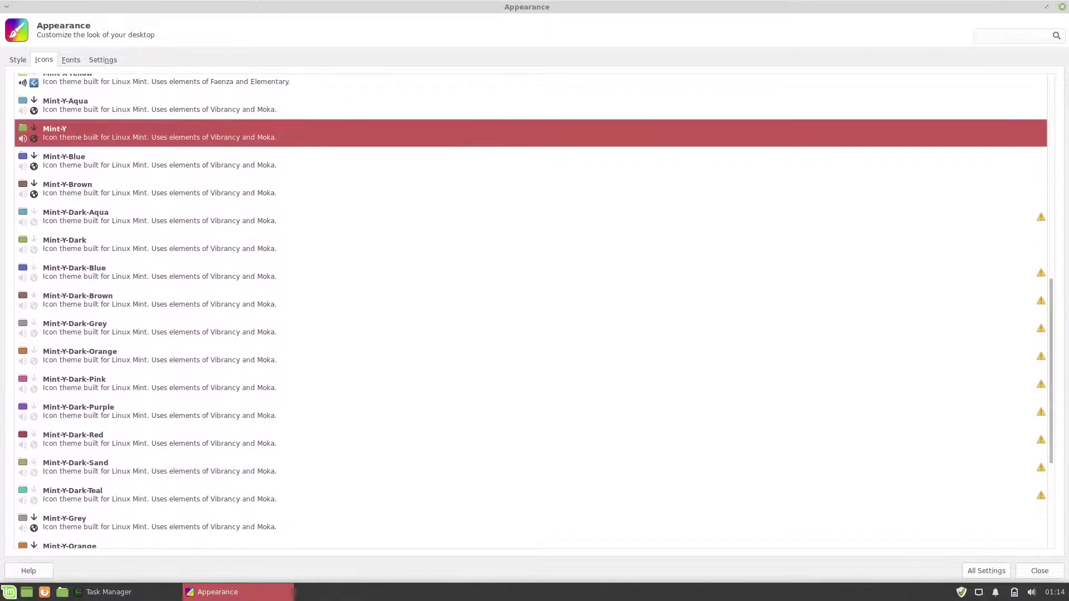
{"action": "left_click", "coordinate": [73, 439]}
{"action": "key", "text": "alt+f"}
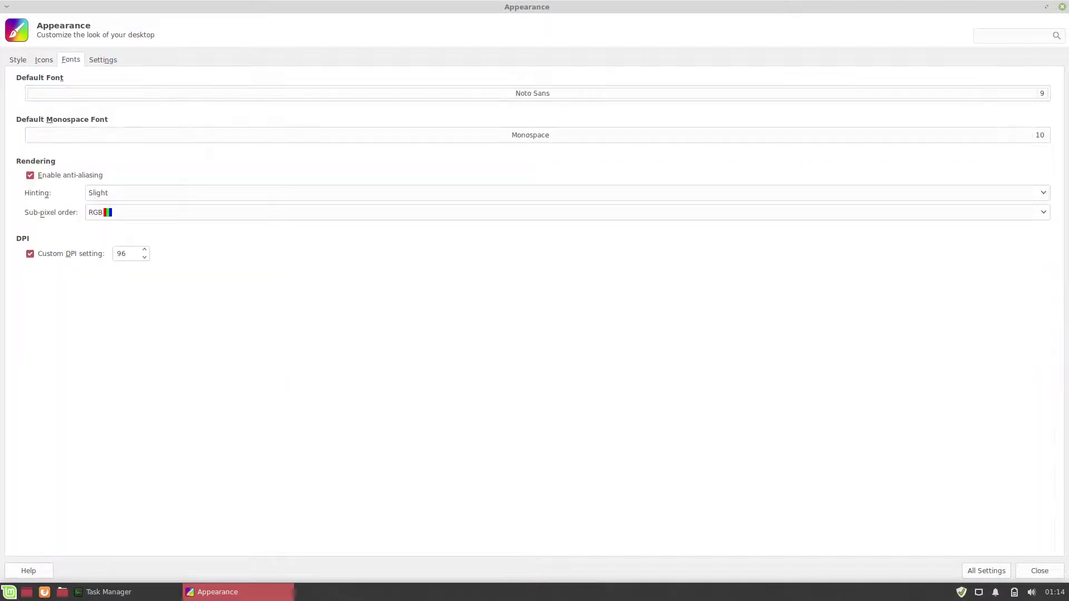
{"action": "key", "text": "alt+g"}
{"action": "left_click", "coordinate": [986, 571]}
Step: Look through the Desktop settings and the file manager's Side Pane and Advanced preferences
{"action": "left_click", "coordinate": [124, 82]}
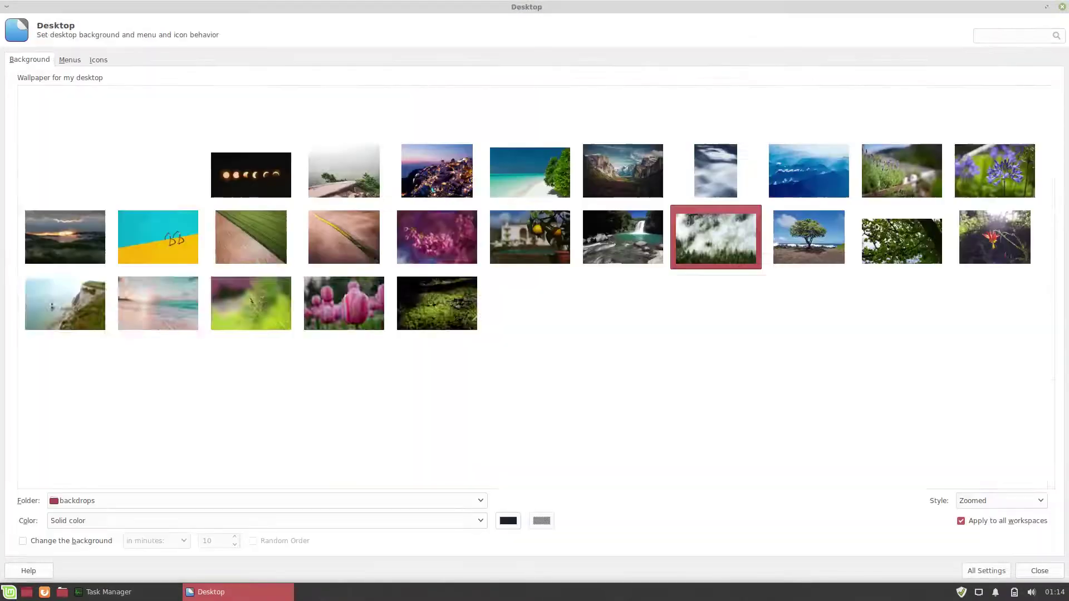
{"action": "left_click", "coordinate": [986, 571]}
{"action": "left_click", "coordinate": [262, 82]}
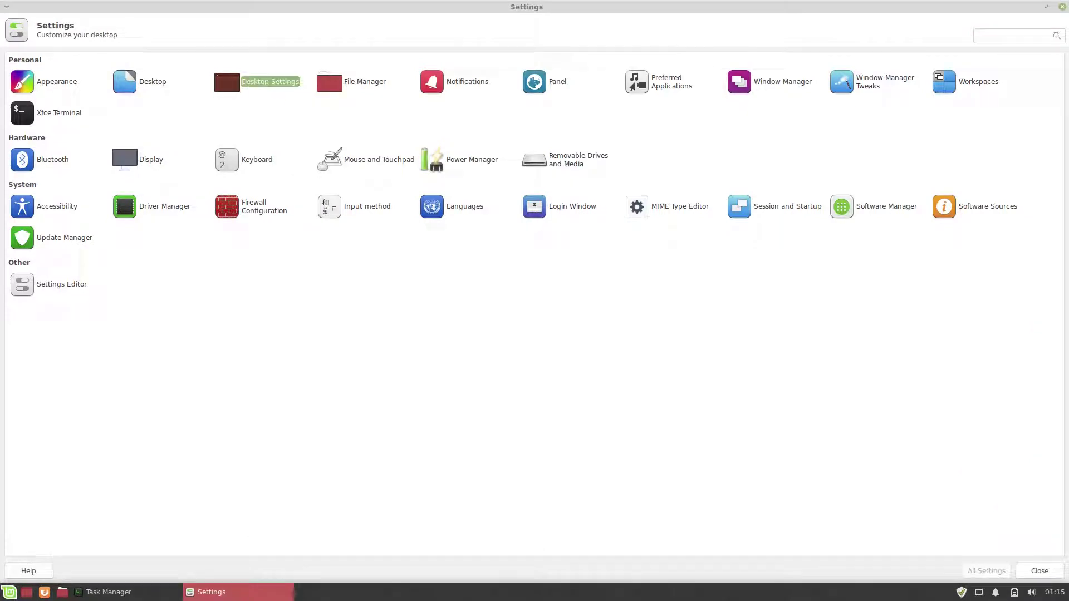
{"action": "left_click", "coordinate": [330, 82]}
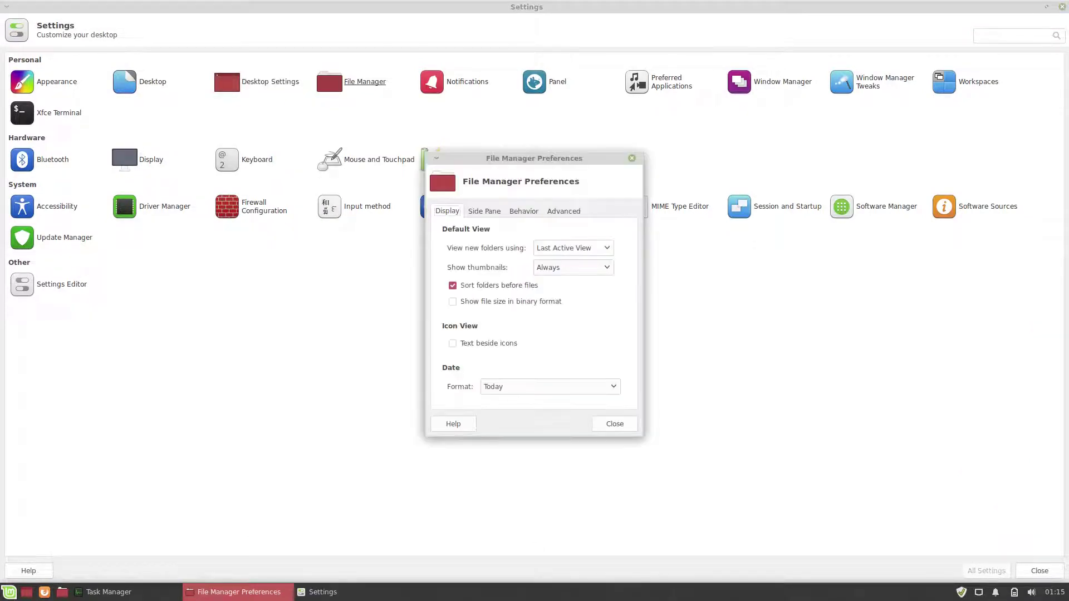
{"action": "left_click", "coordinate": [483, 211]}
{"action": "left_click", "coordinate": [563, 211]}
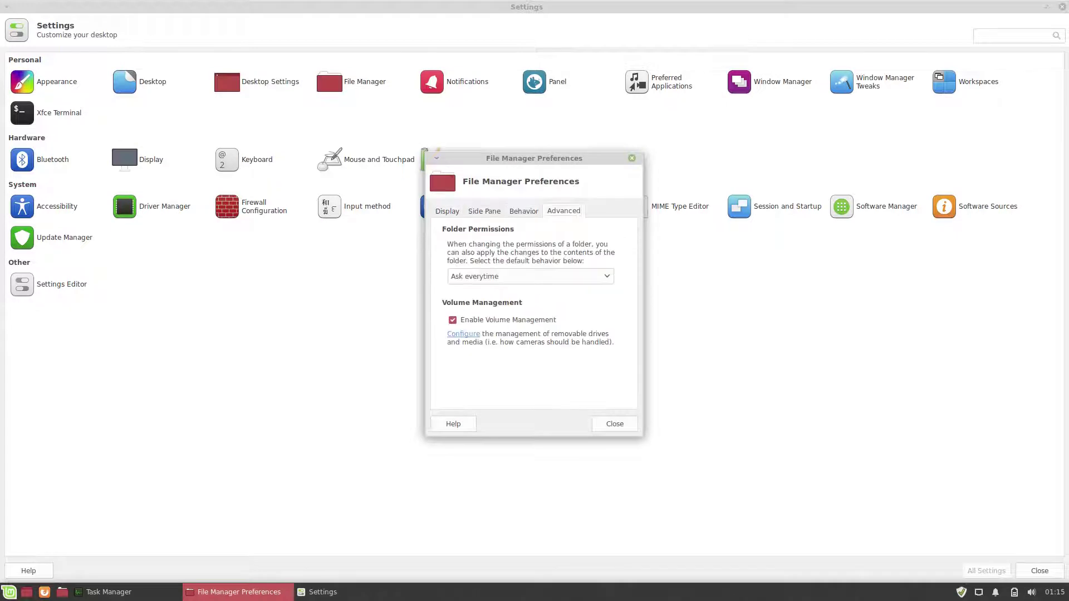
{"action": "left_click", "coordinate": [615, 423]}
Step: Browse the Notifications, Panel and Preferred Applications settings pages, returning to the overview each time
{"action": "left_click", "coordinate": [432, 81]}
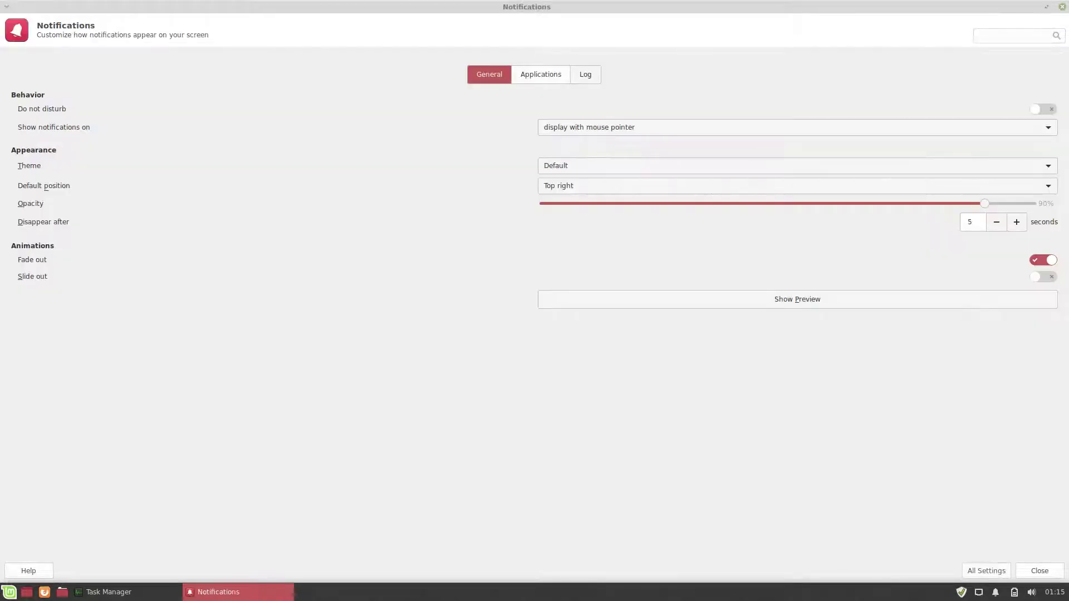
{"action": "key", "text": "Right"}
{"action": "key", "text": "Right"}
{"action": "key", "text": "alt+a"}
{"action": "key", "text": "Right"}
{"action": "key", "text": "Return"}
{"action": "key", "text": "Right"}
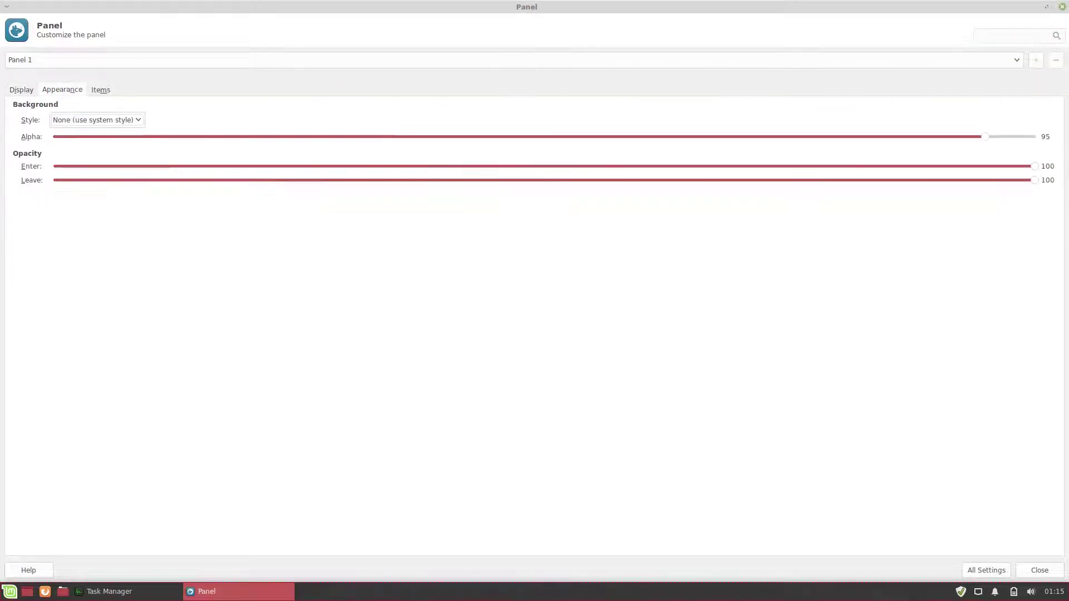
{"action": "key", "text": "Right"}
{"action": "key", "text": "alt+a"}
{"action": "key", "text": "Right"}
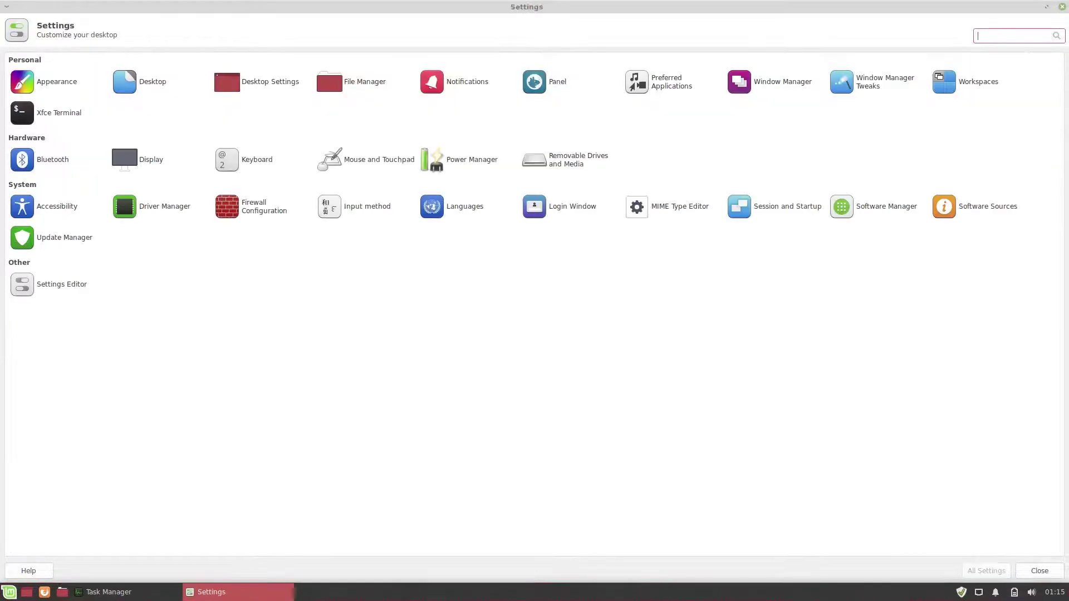
{"action": "key", "text": "Return"}
{"action": "key", "text": "Right"}
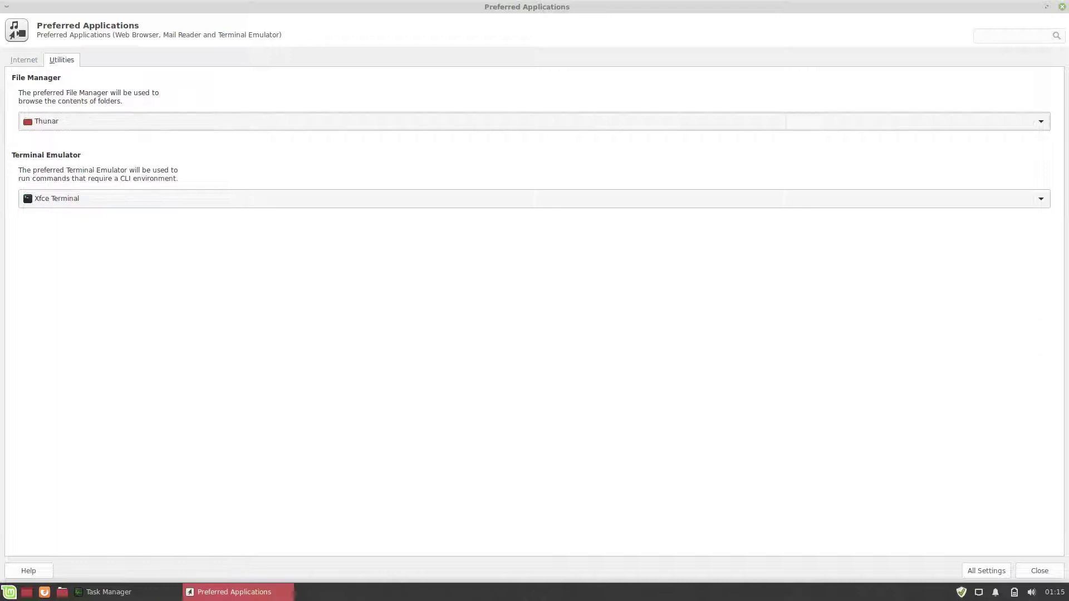
{"action": "key", "text": "alt+a"}
{"action": "key", "text": "Right"}
Step: Apply the Mint-Y-Dark-Red window theme in Window Manager and step through its pages
{"action": "key", "text": "Return"}
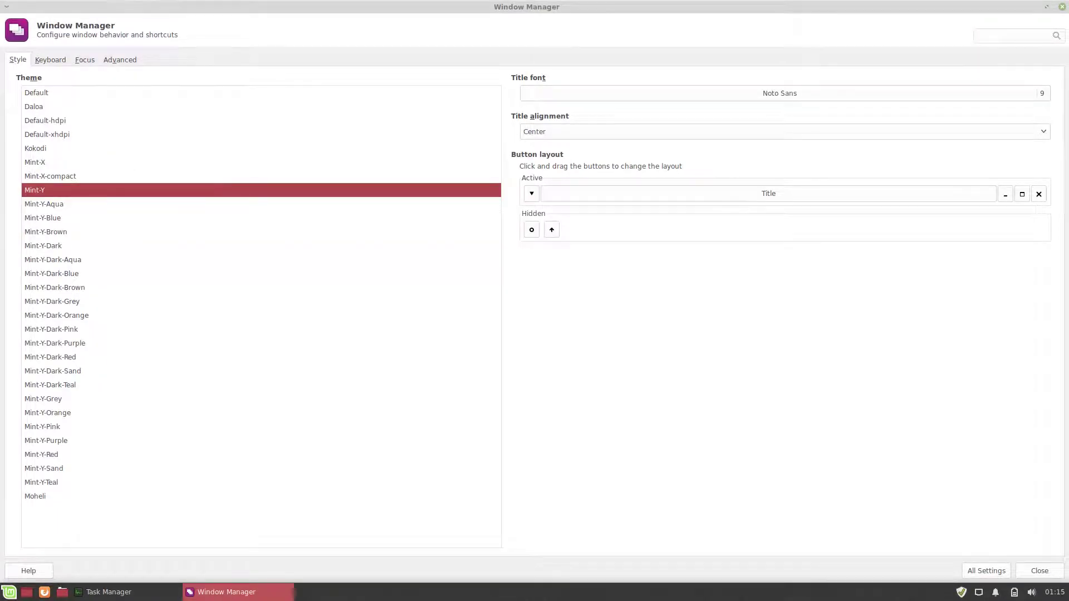
{"action": "left_click", "coordinate": [50, 357]}
{"action": "key", "text": "ctrl+Page_Down"}
{"action": "key", "text": "ctrl+Page_Down"}
{"action": "key", "text": "ctrl+Page_Down"}
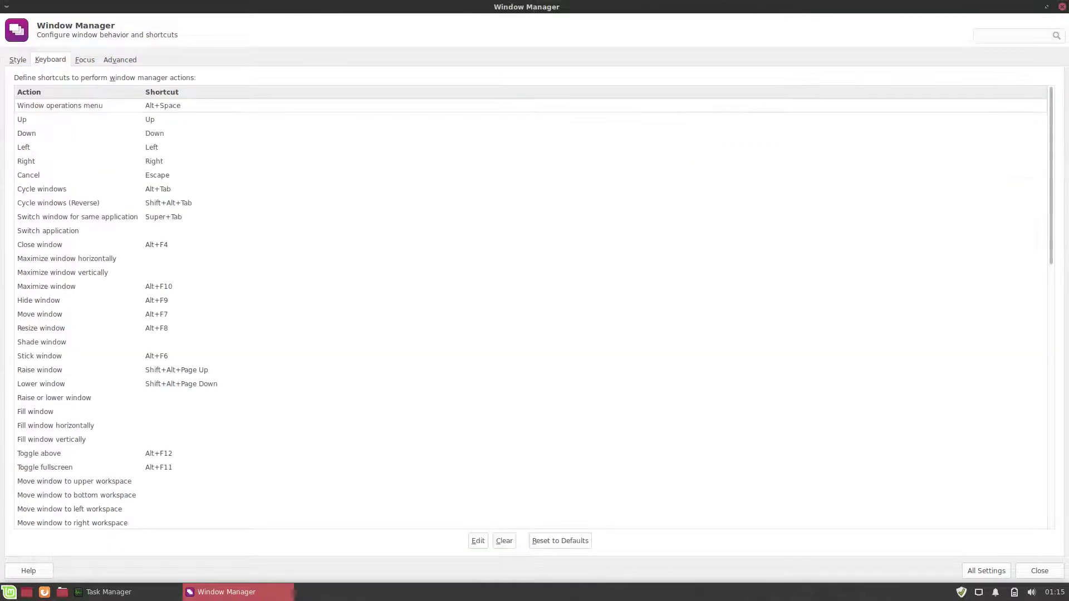
Step: Browse the Window Manager Tweaks pages and the Workspaces margin settings
{"action": "key", "text": "alt+a"}
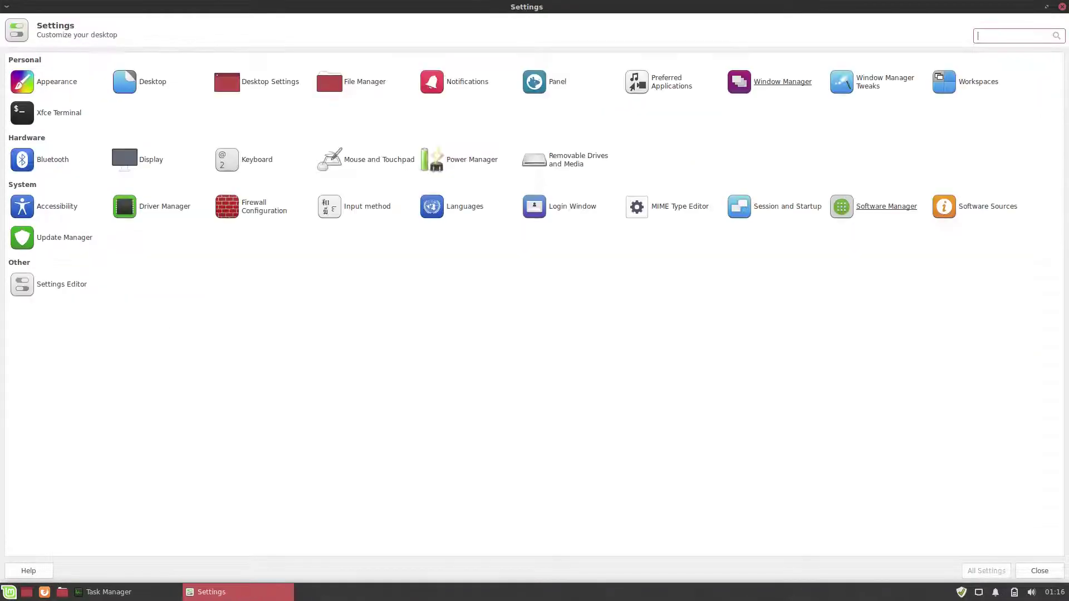
{"action": "key", "text": "Right"}
{"action": "key", "text": "Return"}
{"action": "key", "text": "ctrl+Page_Down"}
{"action": "key", "text": "ctrl+Page_Down"}
{"action": "key", "text": "ctrl+Page_Down"}
{"action": "key", "text": "ctrl+Page_Down"}
{"action": "key", "text": "ctrl+Page_Down"}
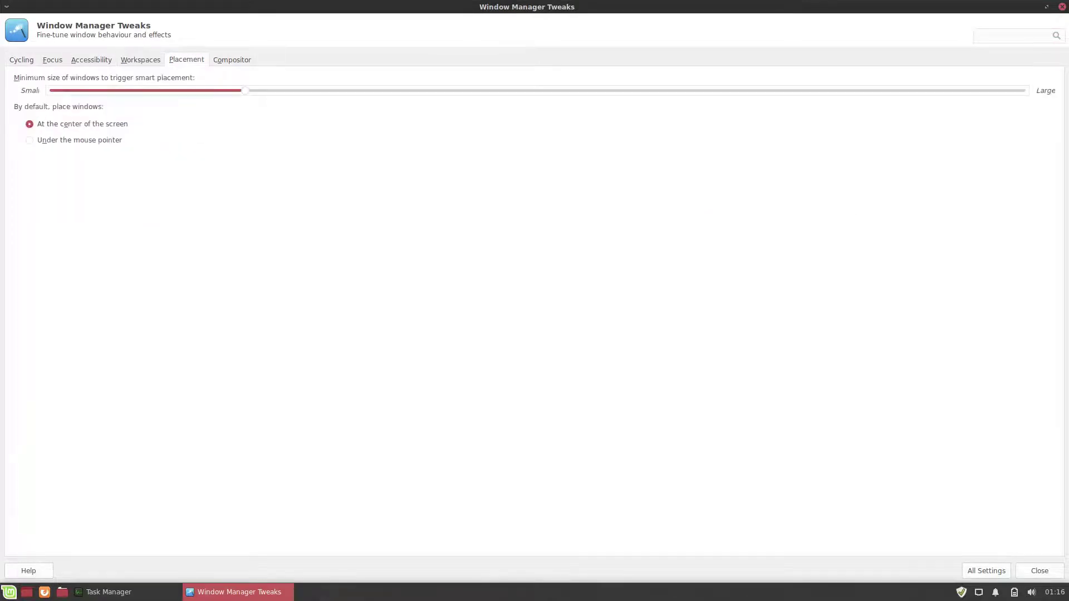
{"action": "key", "text": "alt+a"}
{"action": "key", "text": "Right"}
{"action": "key", "text": "Return"}
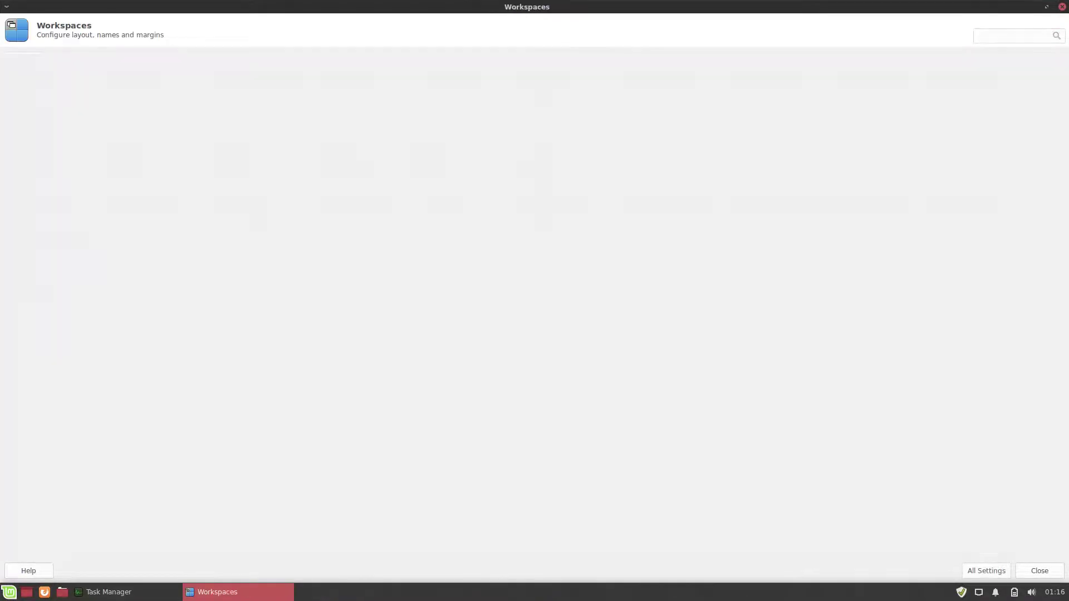
{"action": "key", "text": "ctrl+Page_Down"}
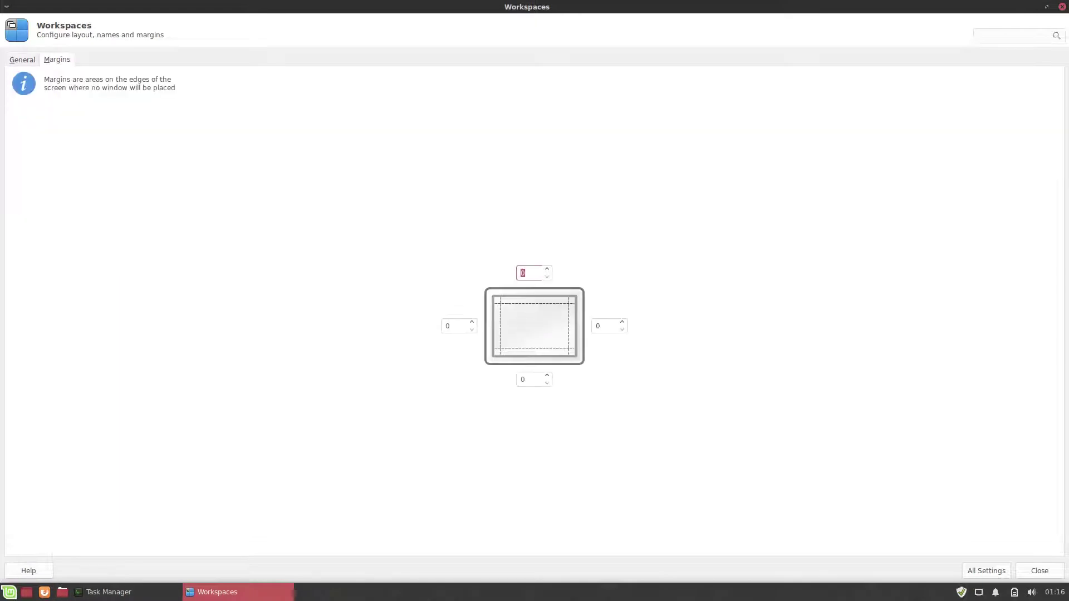
{"action": "key", "text": "alt+a"}
Step: Look through the Xfce Terminal preference pages and the Display settings
{"action": "key", "text": "Down"}
{"action": "key", "text": "Up"}
{"action": "key", "text": "Return"}
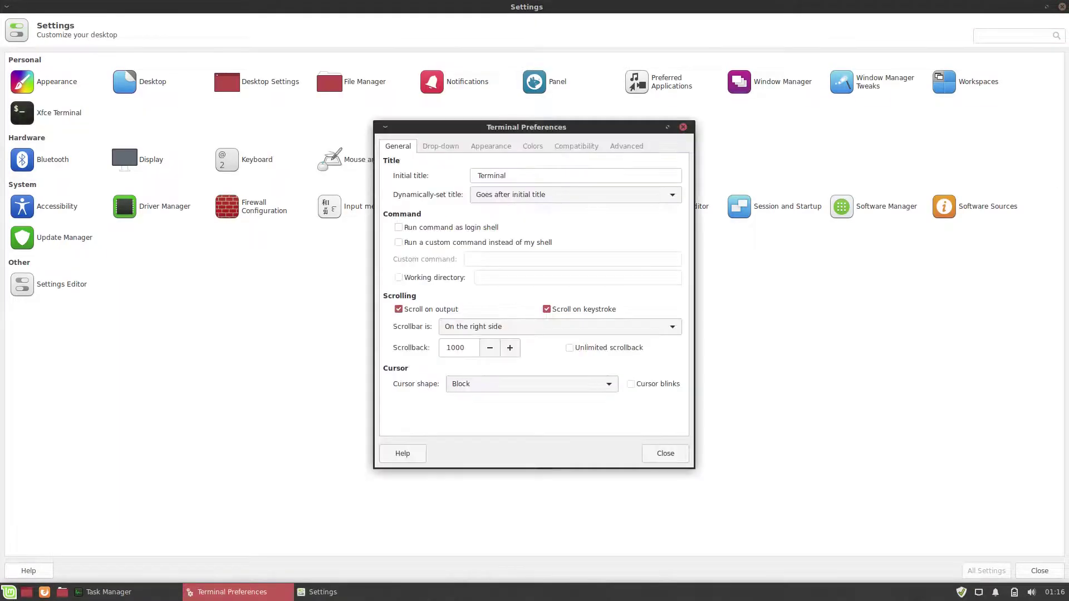
{"action": "key", "text": "ctrl+Page_Down"}
{"action": "key", "text": "ctrl+Page_Down"}
{"action": "key", "text": "ctrl+Page_Down"}
{"action": "key", "text": "ctrl+Page_Down"}
{"action": "key", "text": "ctrl+Page_Down"}
{"action": "key", "text": "Escape"}
{"action": "key", "text": "Down"}
{"action": "key", "text": "Right"}
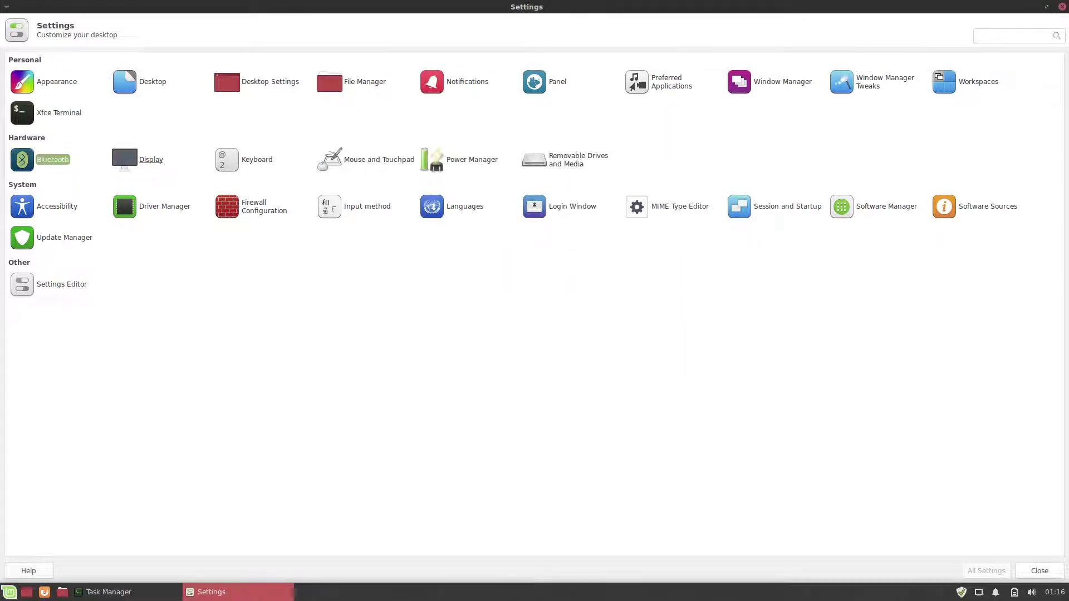
{"action": "key", "text": "Return"}
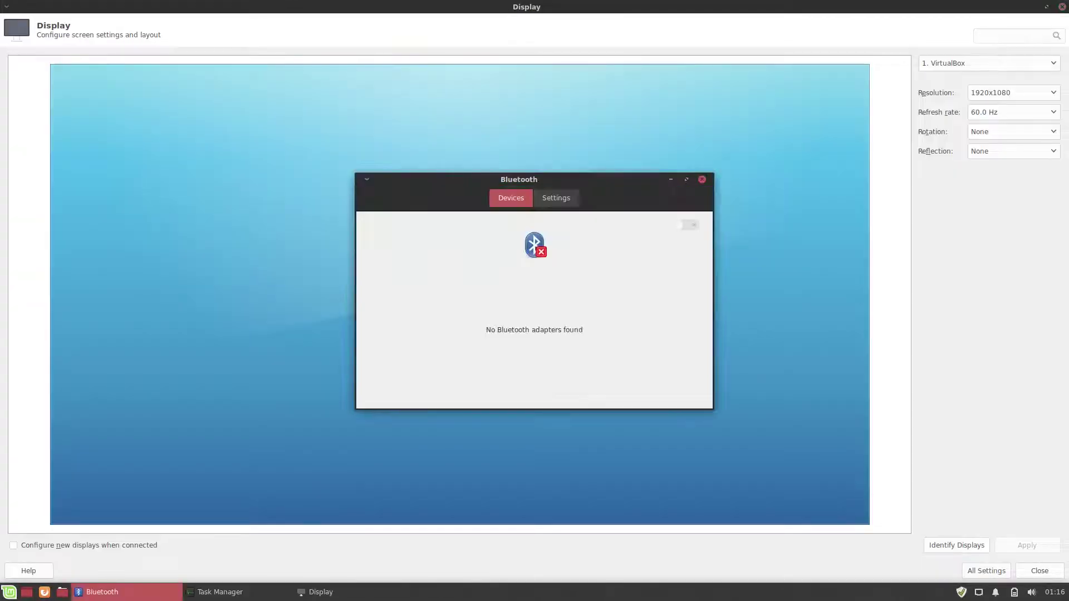
{"action": "key", "text": "Escape"}
Step: Browse the Keyboard settings' application shortcuts and layout pages
{"action": "key", "text": "Right"}
{"action": "key", "text": "Return"}
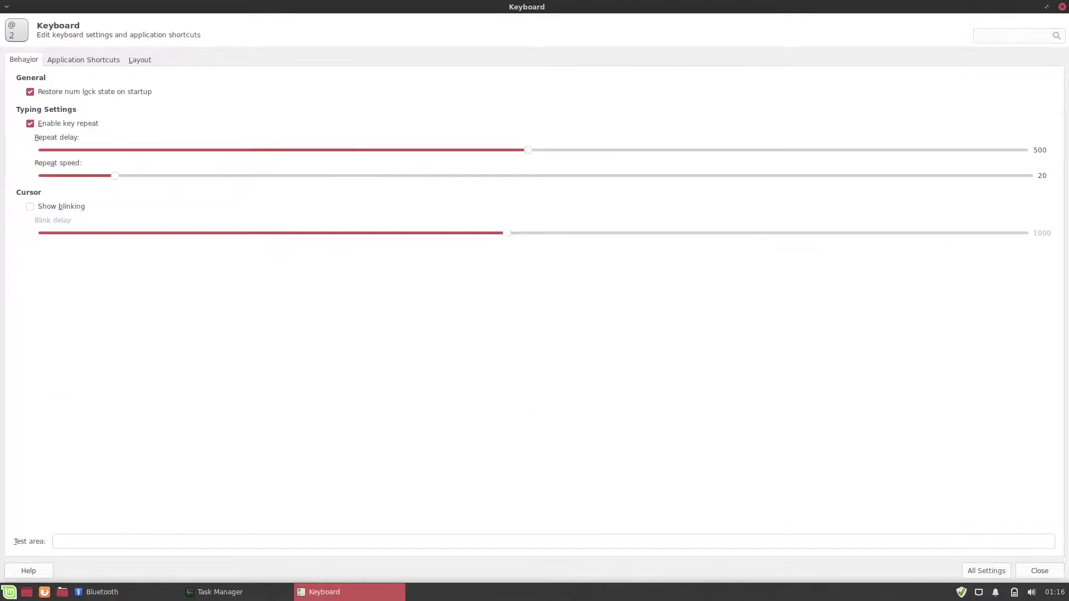
{"action": "key", "text": "Right"}
{"action": "key", "text": "Right"}
{"action": "key", "text": "Tab"}
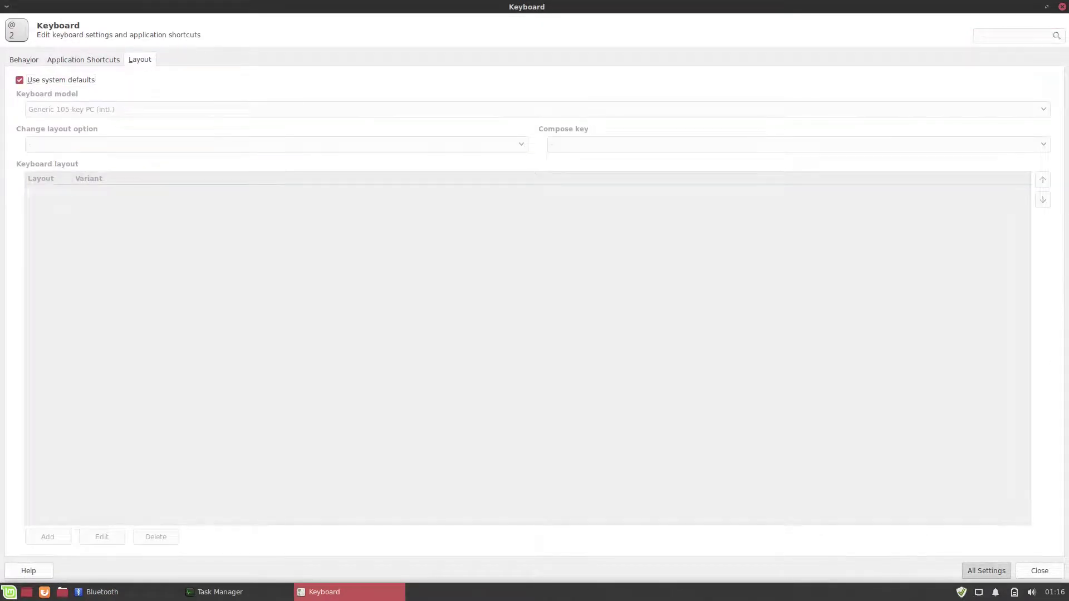
{"action": "key", "text": "Return"}
Step: In Mouse and Touchpad, try DMZ (Black) and settle on the DMZ (White) cursor theme
{"action": "key", "text": "Right"}
{"action": "key", "text": "Return"}
{"action": "key", "text": "Right"}
{"action": "key", "text": "Right"}
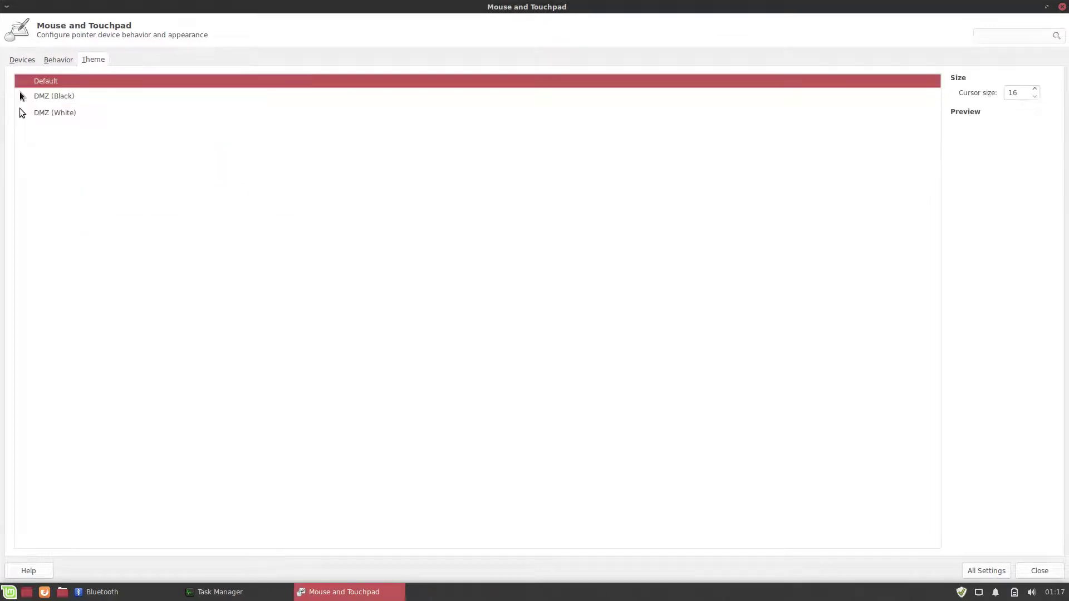
{"action": "left_click", "coordinate": [55, 96]}
{"action": "left_click", "coordinate": [55, 113]}
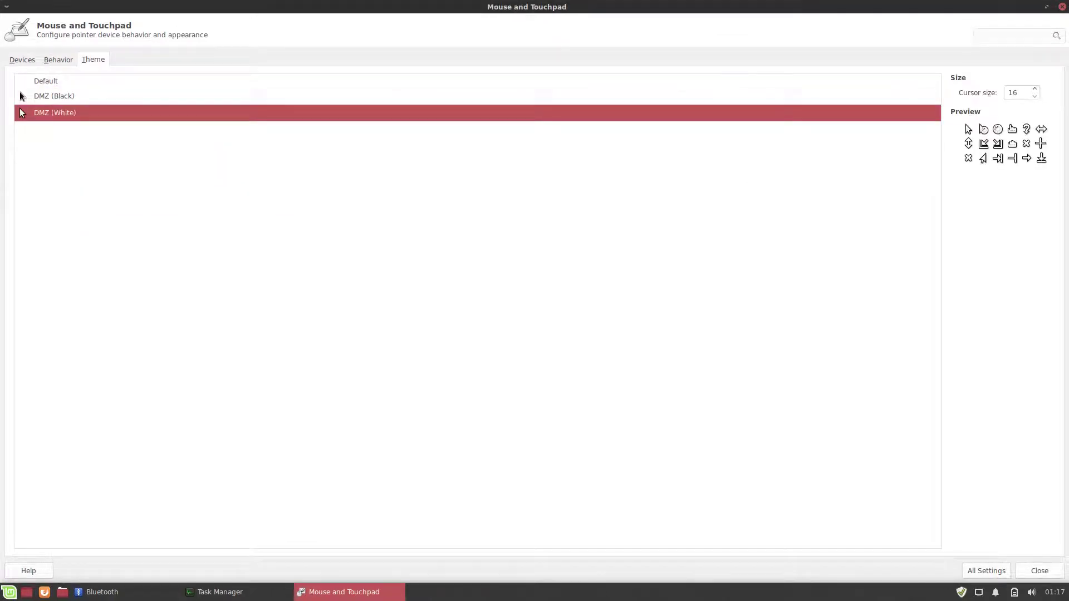
Step: Browse the Power Manager pages and view the battery's details
{"action": "key", "text": "alt+a"}
{"action": "key", "text": "Right"}
{"action": "key", "text": "Return"}
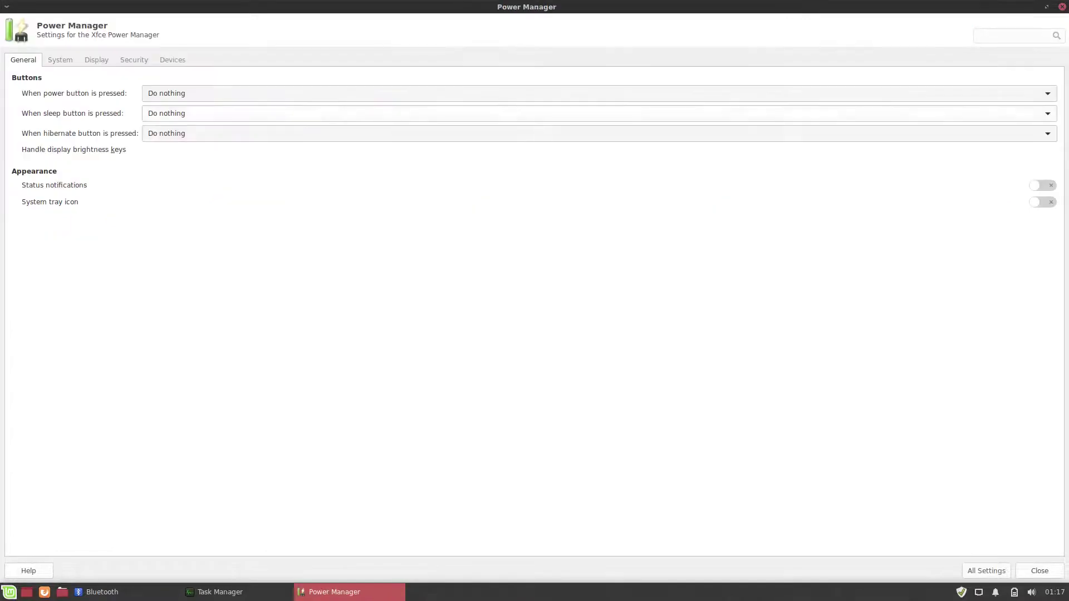
{"action": "key", "text": "Right"}
{"action": "key", "text": "Right"}
{"action": "key", "text": "Right"}
{"action": "key", "text": "Right"}
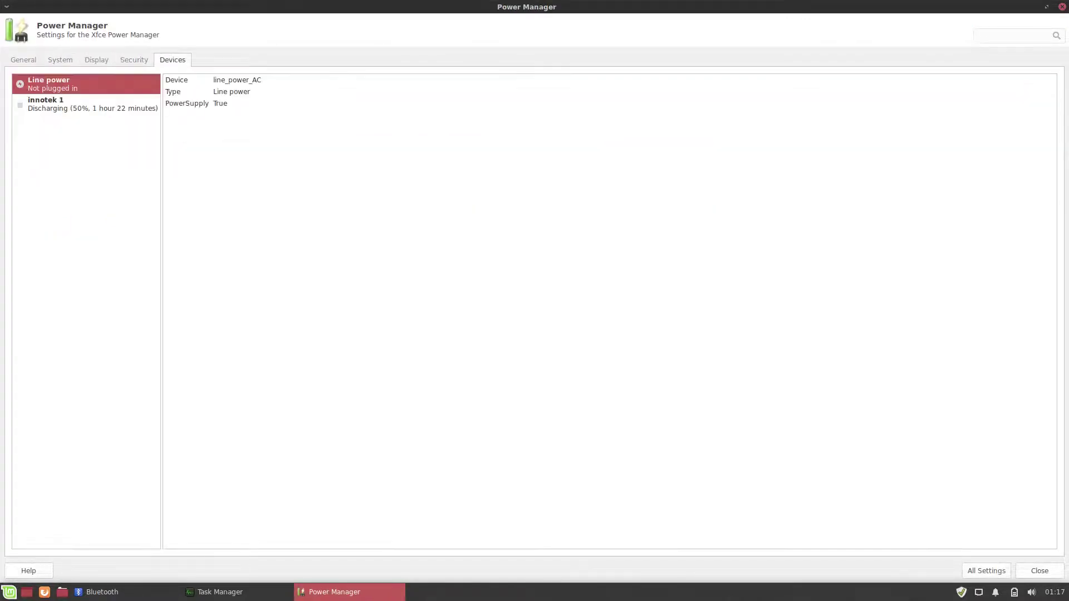
{"action": "key", "text": "Down"}
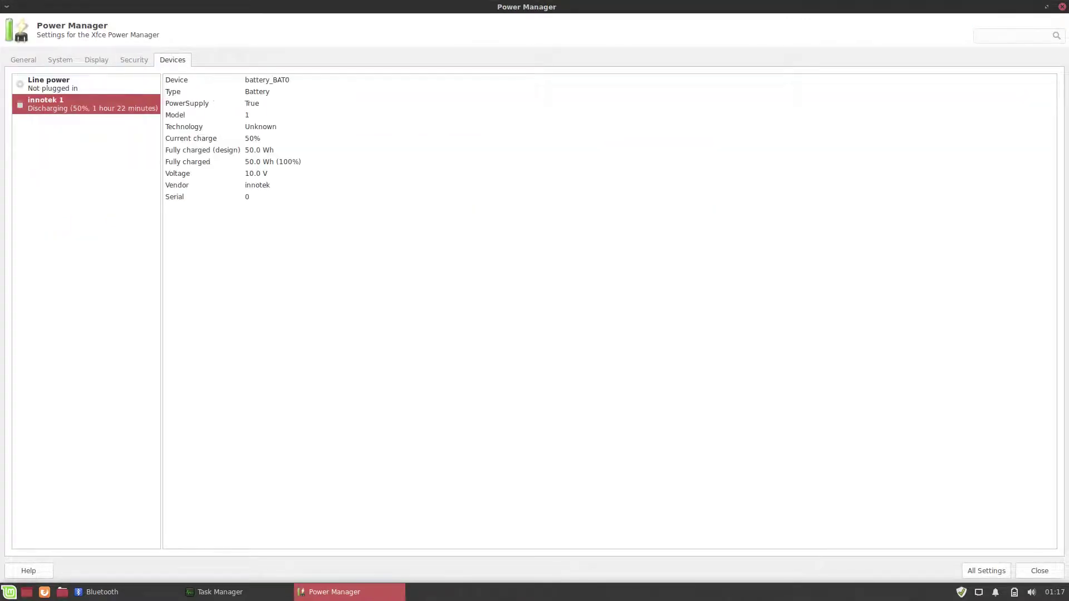
{"action": "key", "text": "Escape"}
Step: Check Removable Drives and Media, then view Accessibility's keyboard and mouse options
{"action": "key", "text": "Right"}
{"action": "key", "text": "Return"}
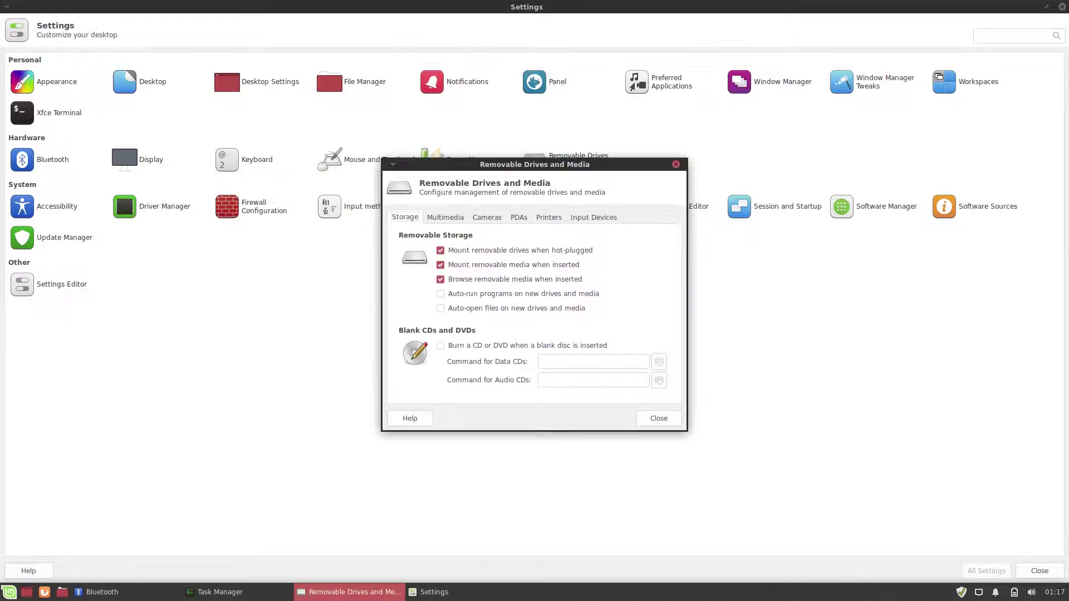
{"action": "key", "text": "Right"}
{"action": "key", "text": "Right"}
{"action": "key", "text": "Right"}
{"action": "key", "text": "Right"}
{"action": "key", "text": "Right"}
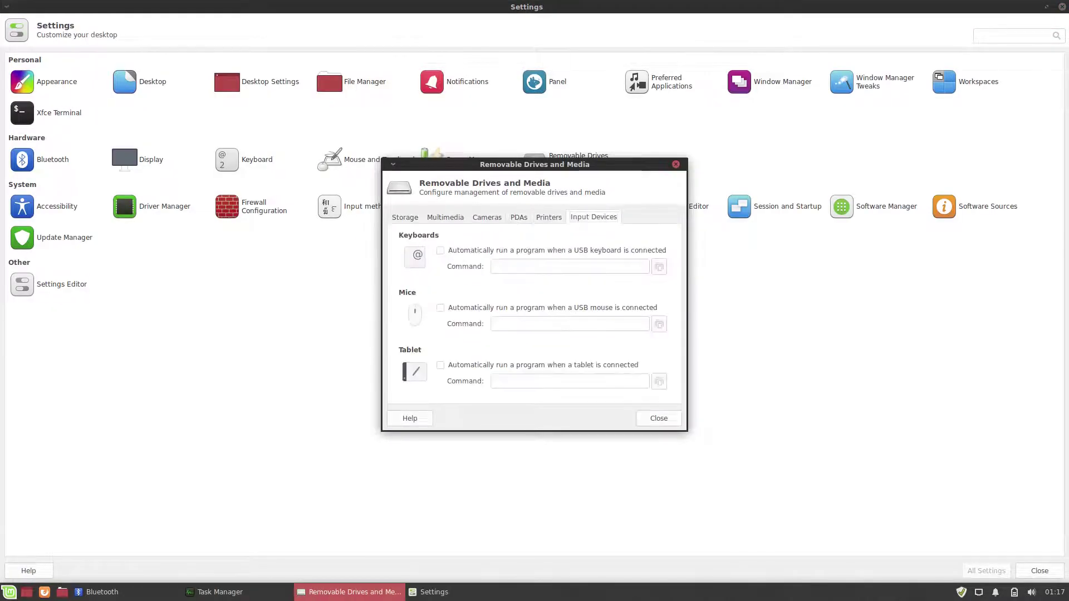
{"action": "key", "text": "Escape"}
{"action": "key", "text": "Down"}
{"action": "key", "text": "Return"}
{"action": "key", "text": "Right"}
{"action": "key", "text": "Right"}
Step: Launch Driver Manager, authenticating with the administrator password
{"action": "key", "text": "Escape"}
{"action": "key", "text": "Right"}
{"action": "key", "text": "Return"}
{"action": "type", "text": "•••••••"}
{"action": "key", "text": "Return"}
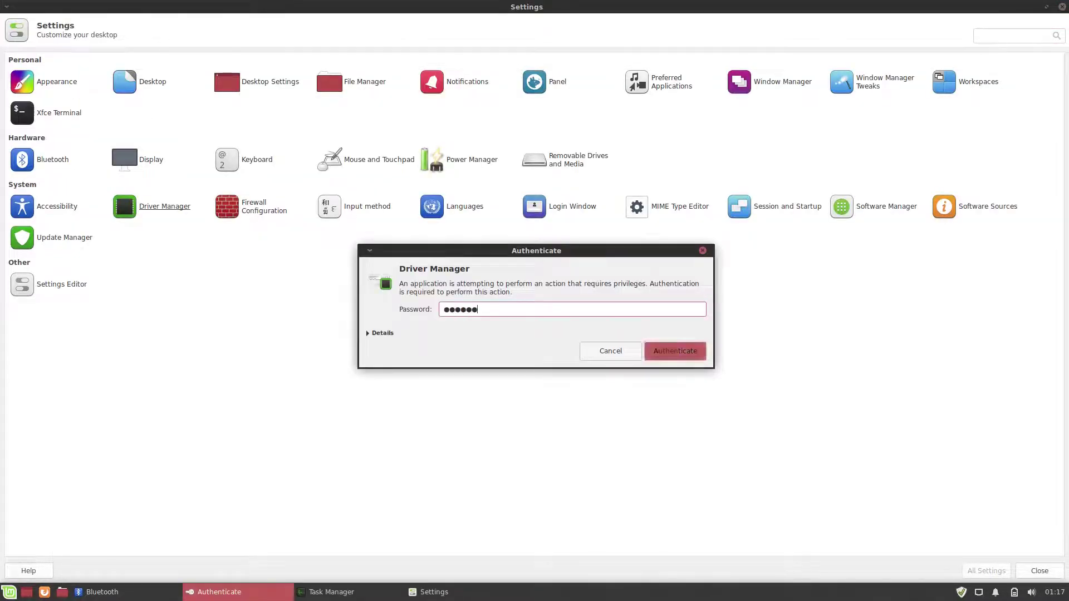
Step: Open Gufw Firewall with the password, browse its rules, report and log, and view its version info
{"action": "key", "text": "alt+Tab"}
{"action": "key", "text": "Right"}
{"action": "key", "text": "Return"}
{"action": "type", "text": "•••••••"}
{"action": "key", "text": "Return"}
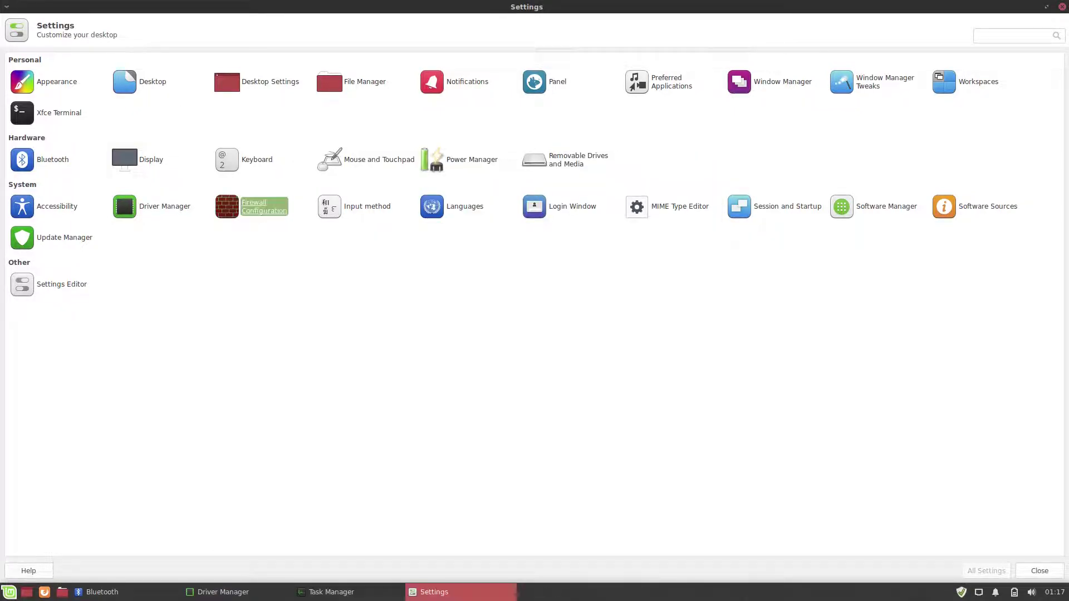
{"action": "key", "text": "Right"}
{"action": "key", "text": "Right"}
{"action": "key", "text": "Right"}
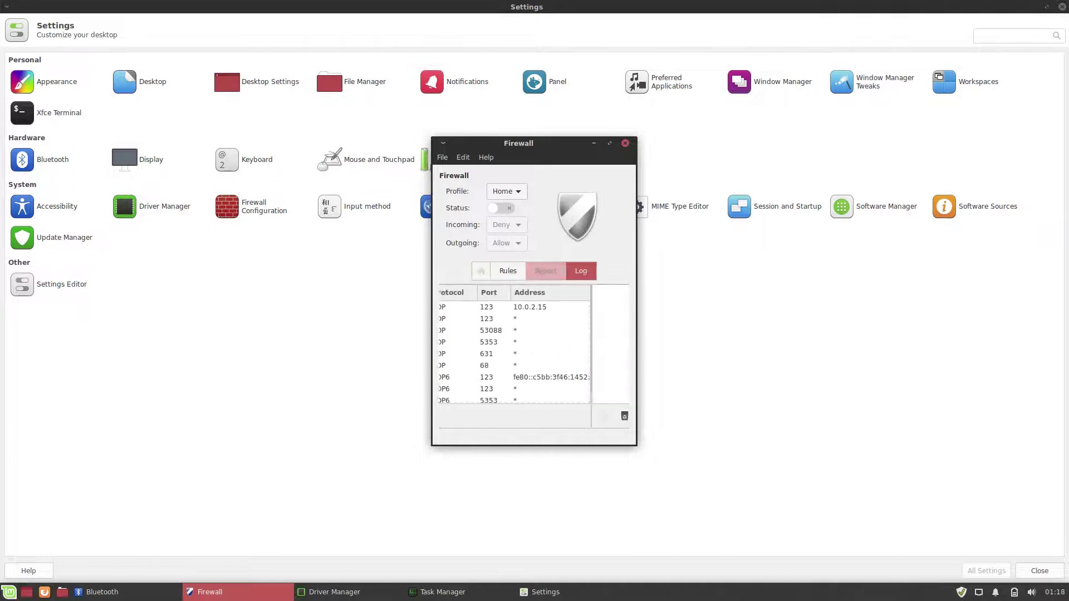
{"action": "key", "text": "alt+h"}
{"action": "key", "text": "Up"}
{"action": "key", "text": "Return"}
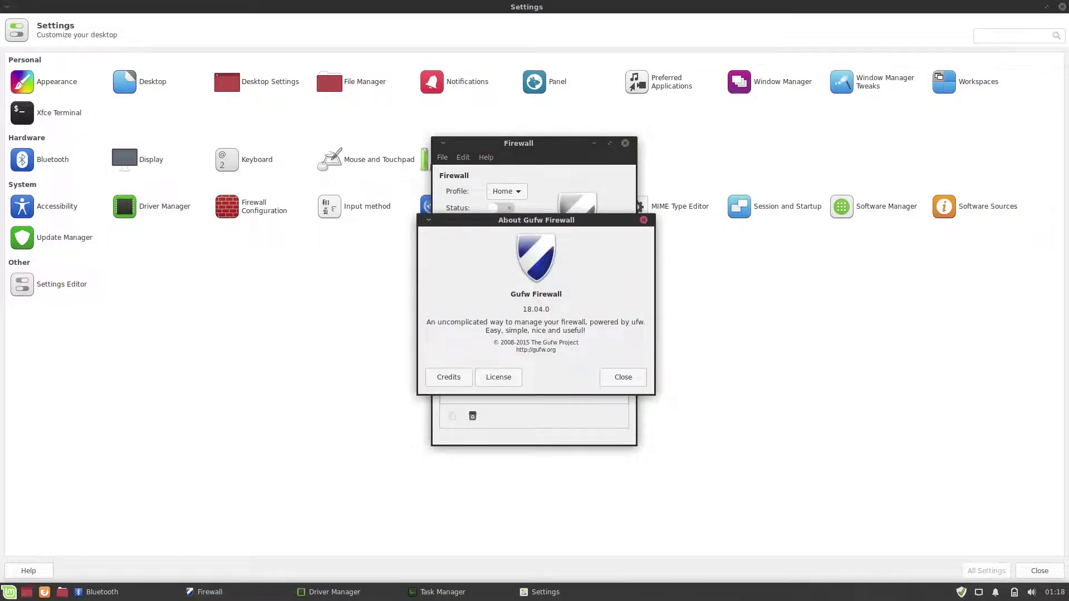
{"action": "key", "text": "Escape"}
{"action": "key", "text": "alt+F4"}
Step: Browse the Input Method languages, including Telugu instructions, and the Language Settings
{"action": "key", "text": "Right"}
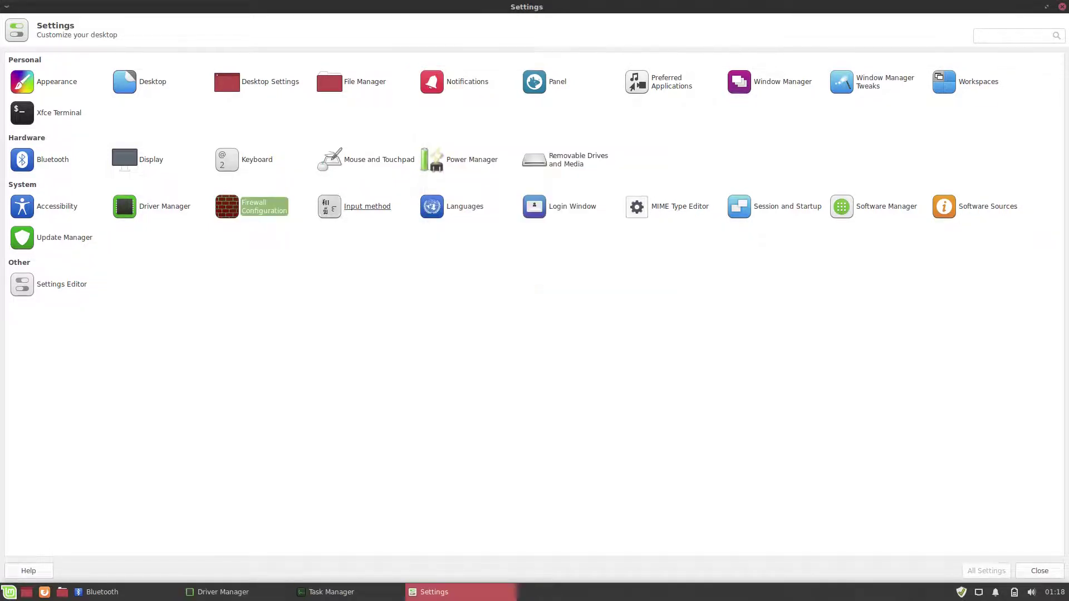
{"action": "key", "text": "Return"}
{"action": "key", "text": "Down"}
{"action": "key", "text": "Down"}
{"action": "key", "text": "Down"}
{"action": "key", "text": "Down"}
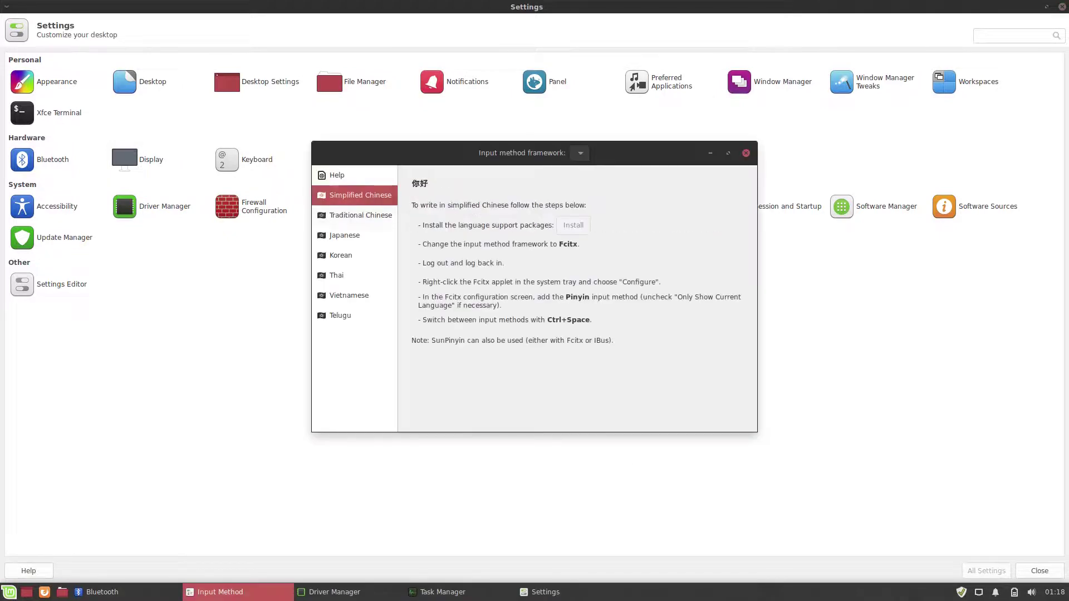
{"action": "key", "text": "Down"}
{"action": "key", "text": "Down"}
{"action": "key", "text": "Down"}
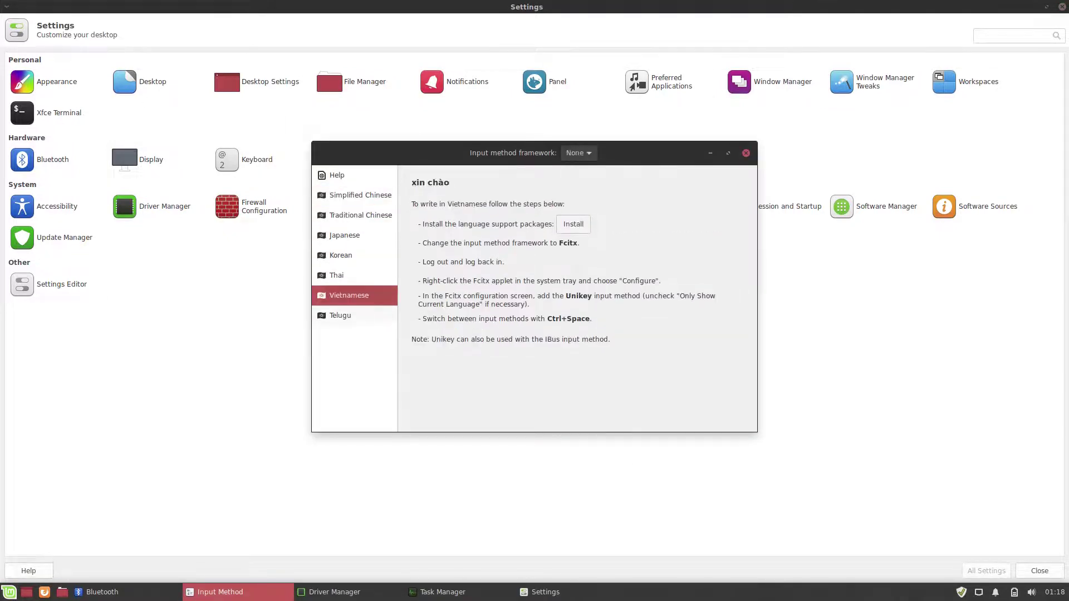
{"action": "key", "text": "alt+F4"}
{"action": "key", "text": "Right"}
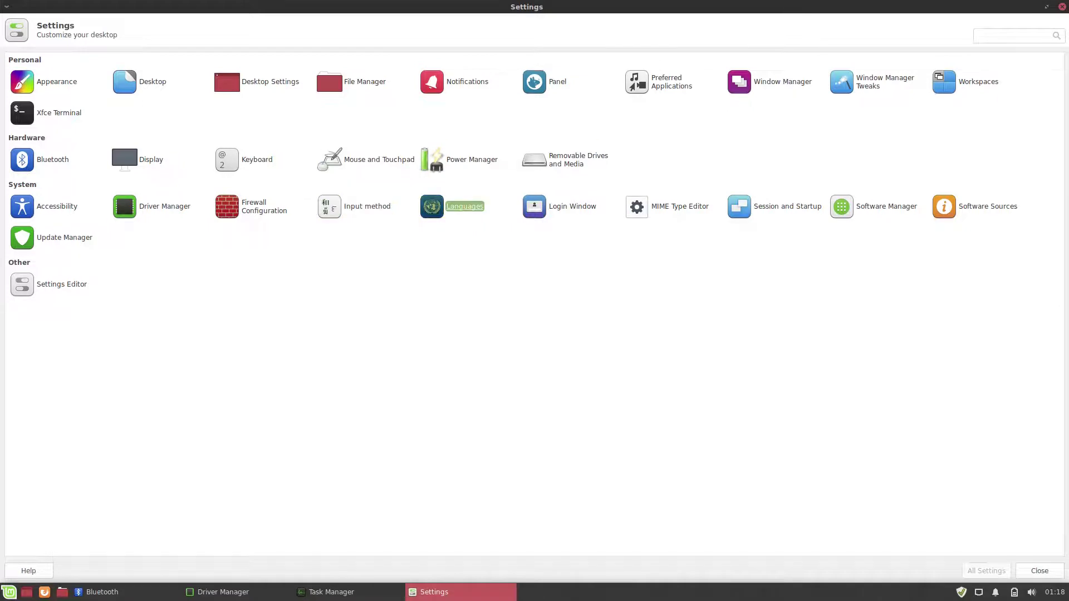
{"action": "key", "text": "Return"}
{"action": "key", "text": "Return"}
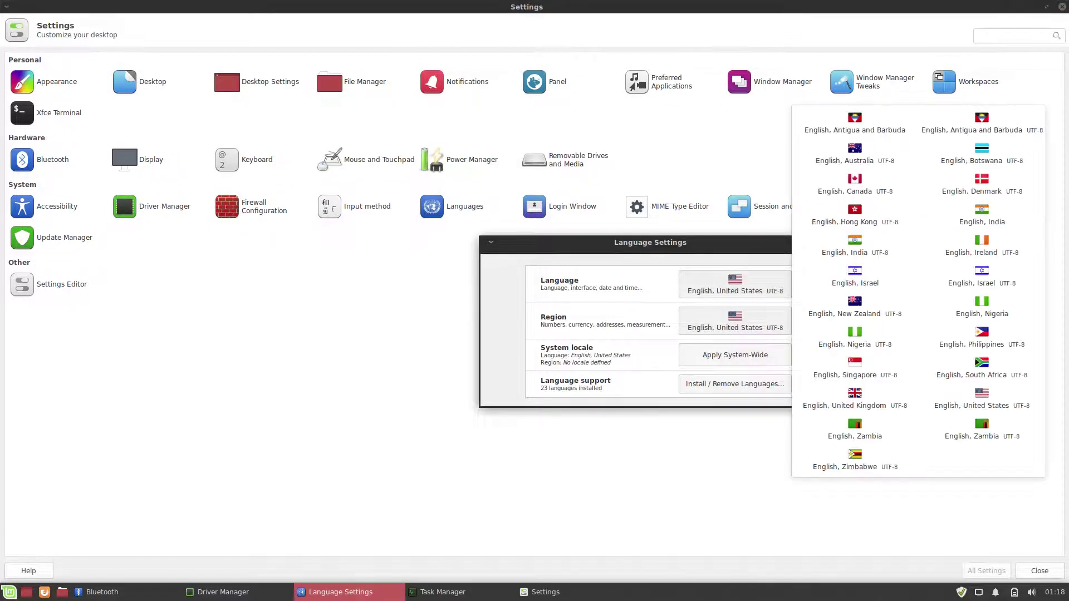
{"action": "key", "text": "Escape"}
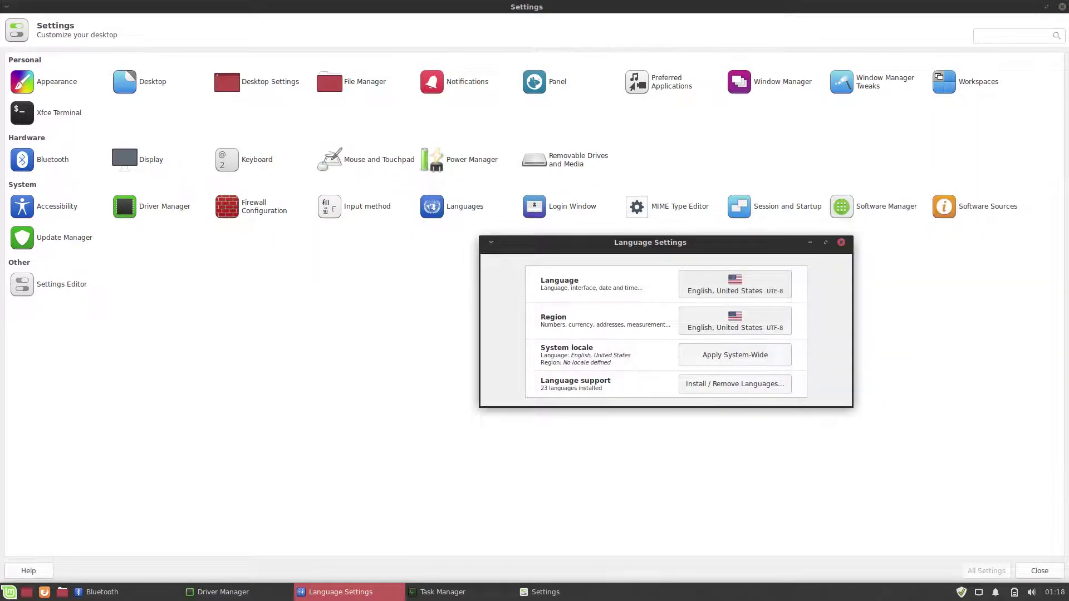
{"action": "key", "text": "alt+F4"}
Step: Open the Login Window settings with the administrator password and check its general settings
{"action": "key", "text": "Right"}
{"action": "key", "text": "Return"}
{"action": "type", "text": "********"}
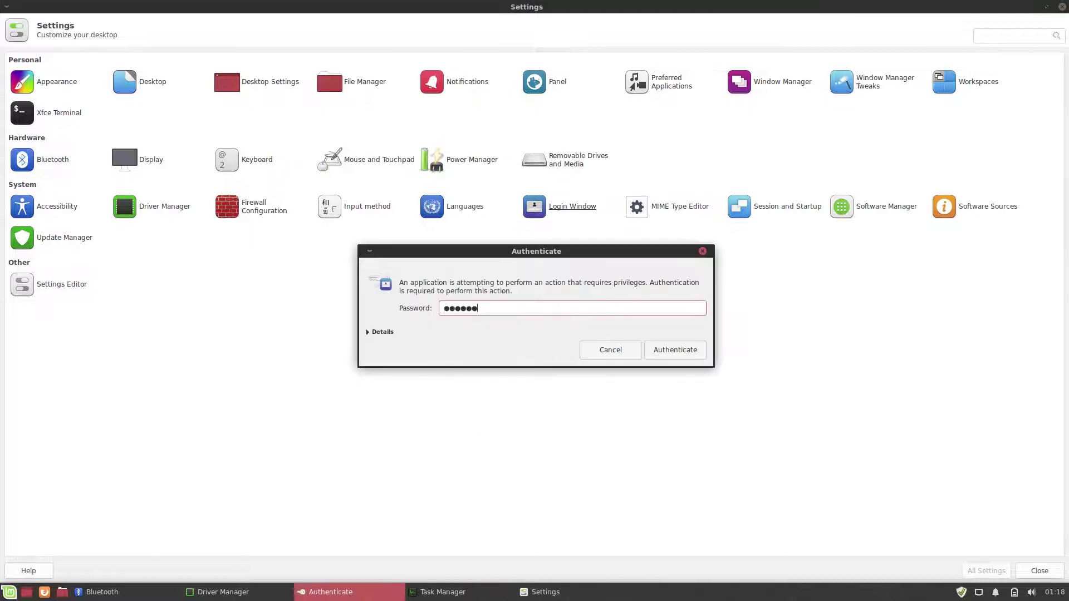
{"action": "key", "text": "Return"}
{"action": "key", "text": "Right"}
{"action": "key", "text": "Right"}
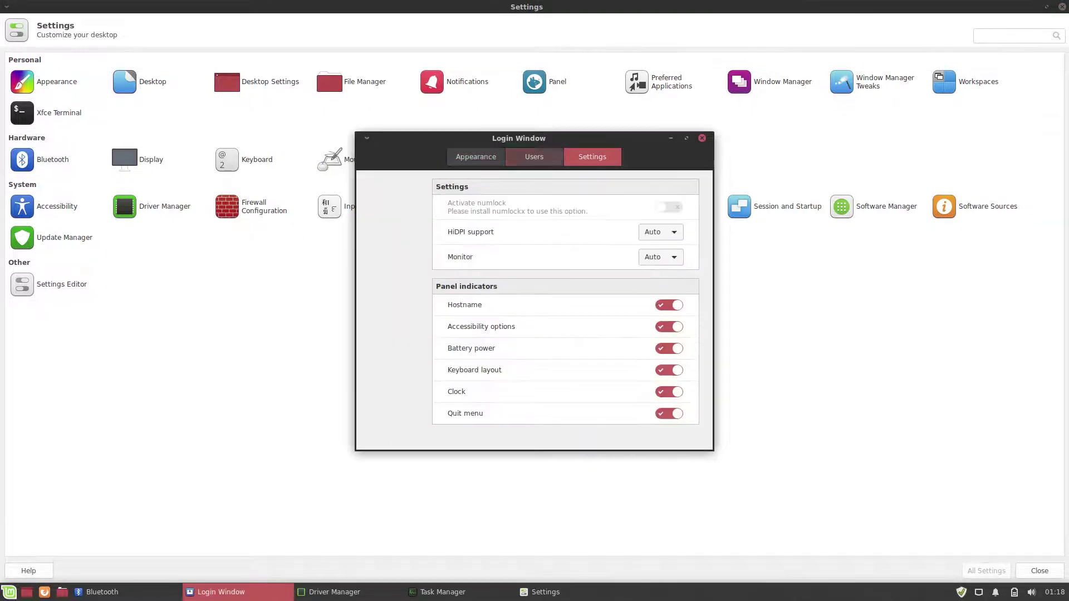
{"action": "key", "text": "alt+F4"}
Step: Open and close MIME Type Editor, then view Session and Startup's splash and autostart pages
{"action": "key", "text": "Right"}
{"action": "key", "text": "Return"}
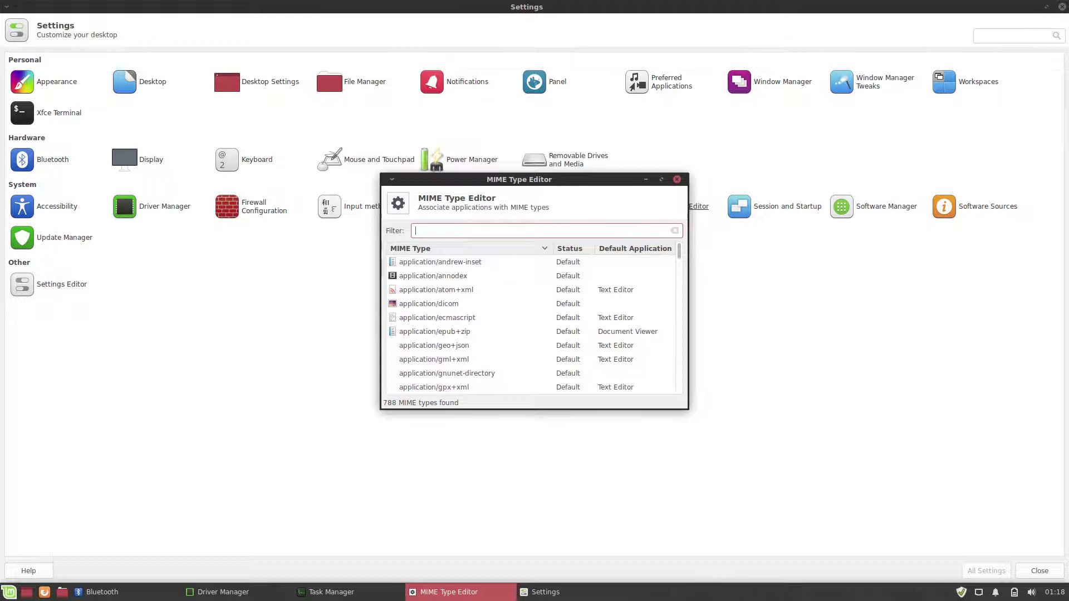
{"action": "key", "text": "alt+F10"}
{"action": "key", "text": "alt+F4"}
{"action": "key", "text": "Right"}
{"action": "key", "text": "Return"}
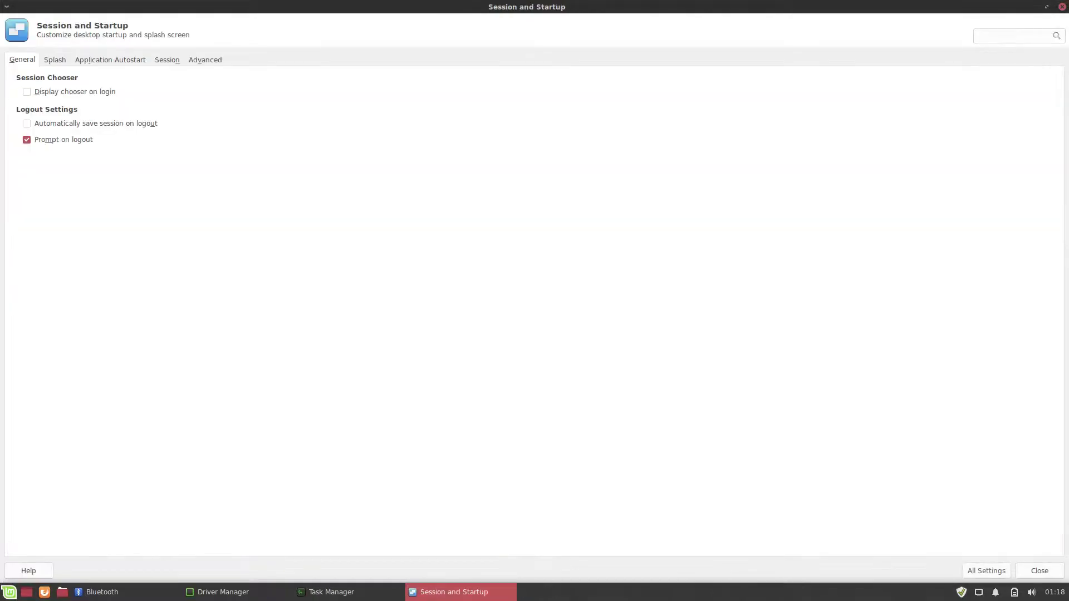
{"action": "key", "text": "ctrl+Page_Down"}
{"action": "key", "text": "ctrl+Page_Down"}
{"action": "key", "text": "ctrl+Page_Down"}
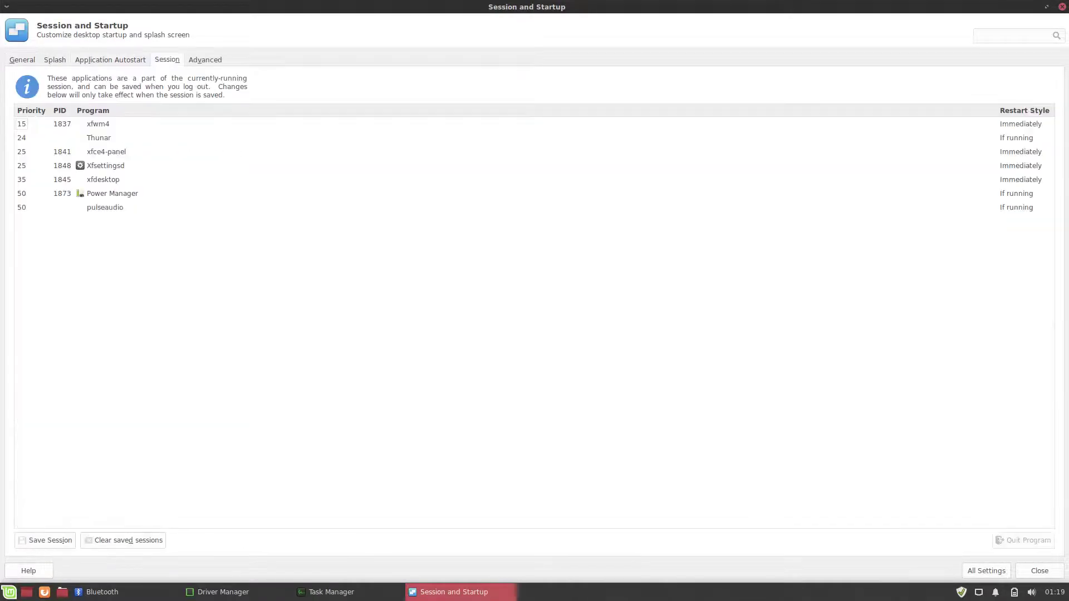
{"action": "key", "text": "ctrl+Page_Down"}
{"action": "key", "text": "alt+a"}
{"action": "key", "text": "Right"}
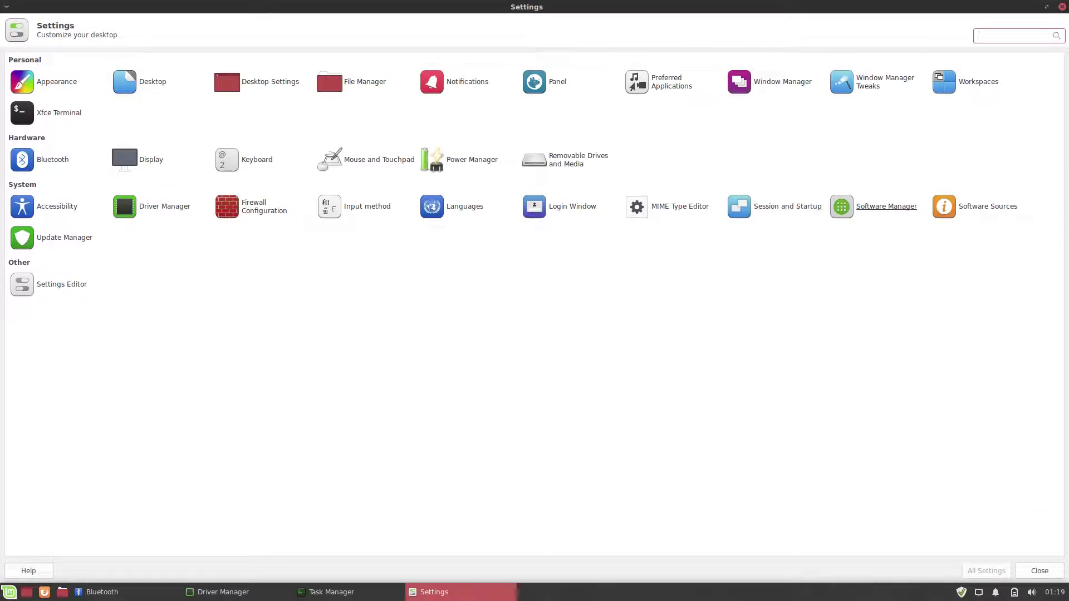
Step: Search 'kdenlive' in Software Manager and install the Flathub version with its Flatpak runtimes
{"action": "key", "text": "Return"}
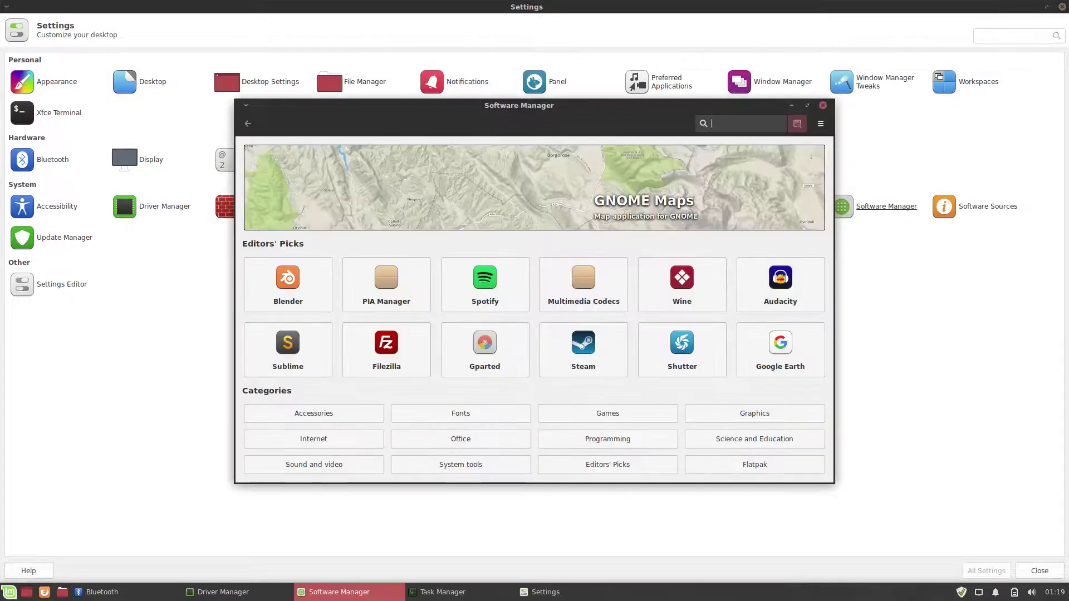
{"action": "type", "text": "kdenlive"}
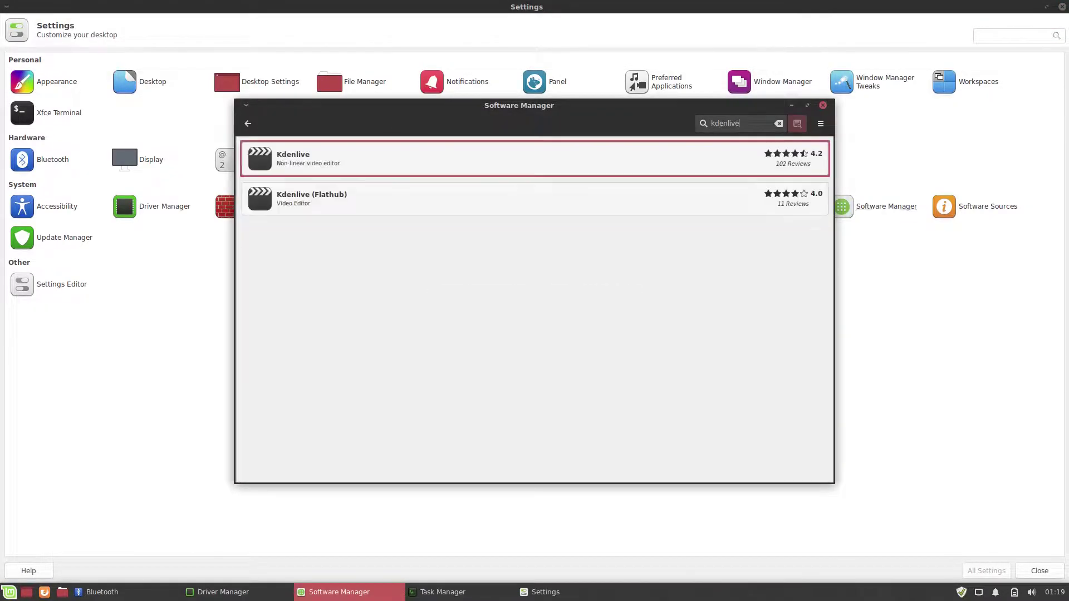
{"action": "key", "text": "Down"}
{"action": "key", "text": "Return"}
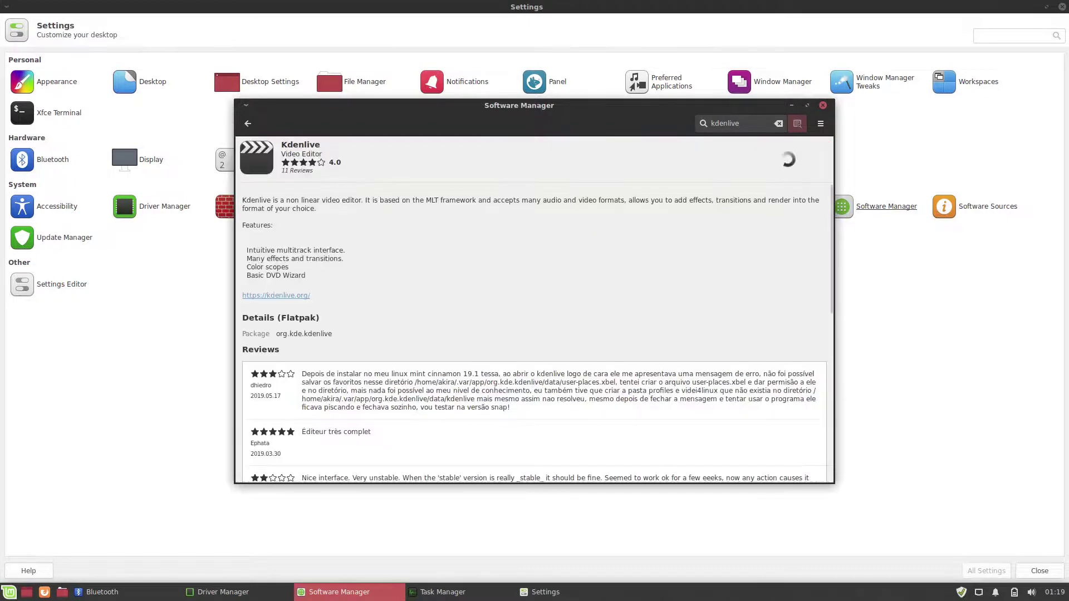
{"action": "key", "text": "Return"}
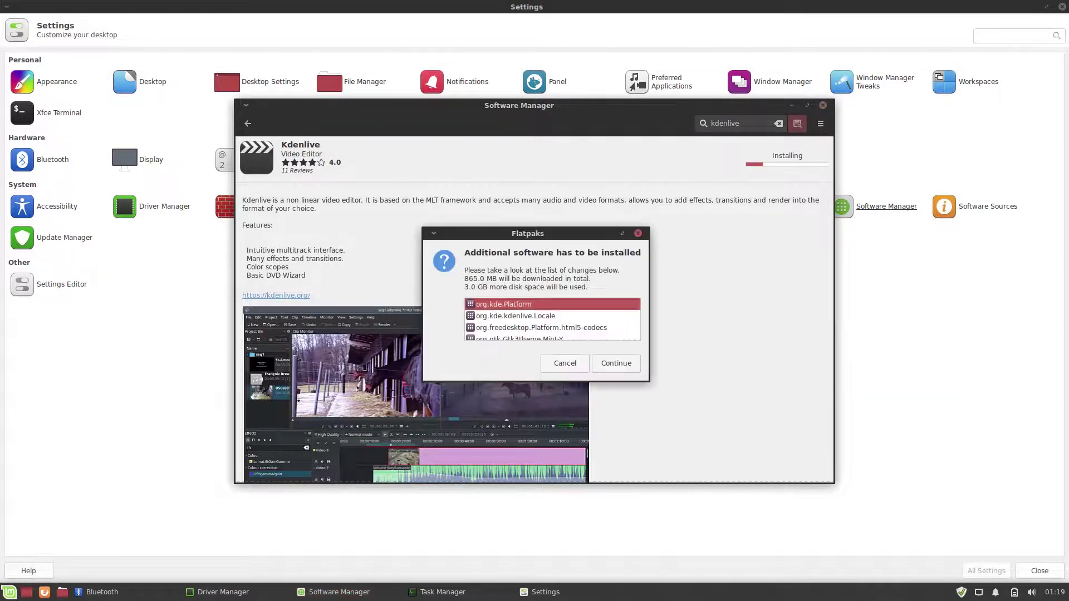
{"action": "key", "text": "Return"}
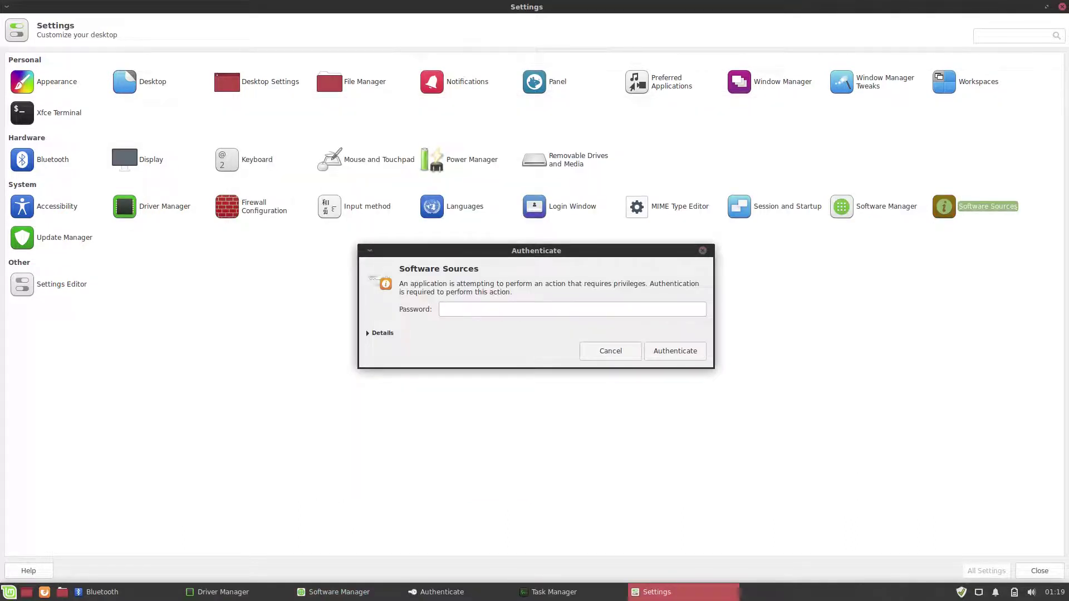
{"action": "type", "text": "1234567"}
{"action": "key", "text": "Return"}
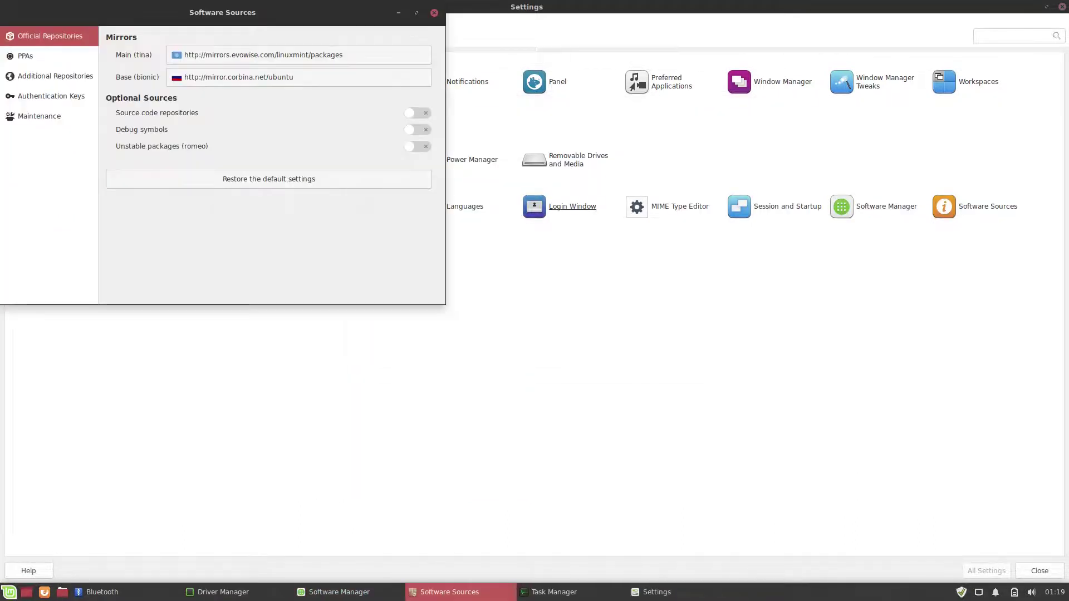
{"action": "key", "text": "alt+F4"}
Step: Enable automatic updates and obsolete-kernel removal in Update Manager's Automation preferences, then open Settings Editor
{"action": "left_click", "coordinate": [22, 237]}
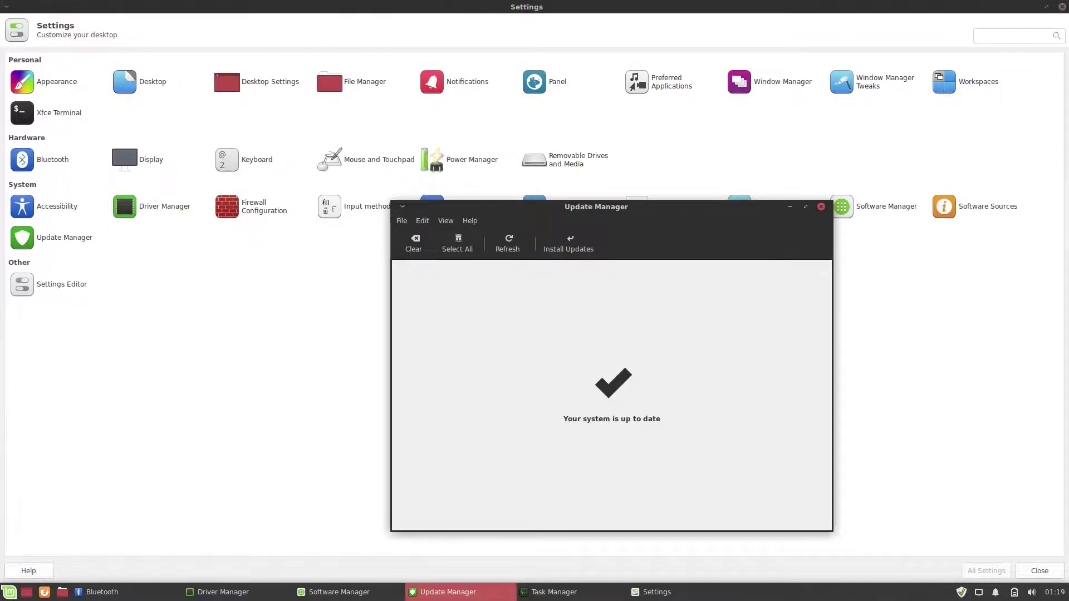
{"action": "left_click", "coordinate": [422, 221]}
{"action": "left_click", "coordinate": [453, 235]}
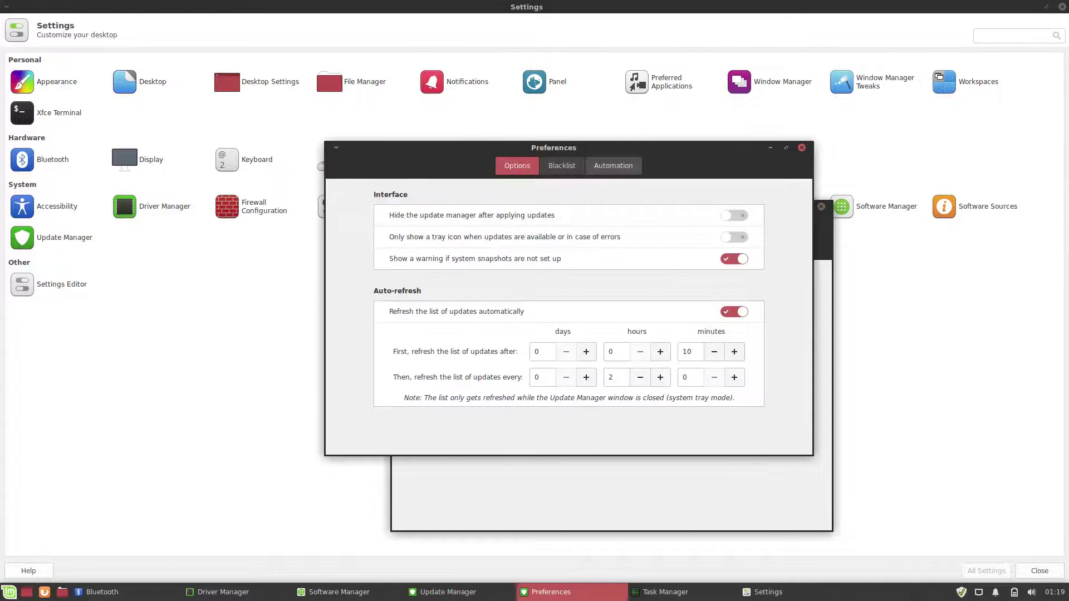
{"action": "left_click", "coordinate": [613, 165]}
{"action": "left_click", "coordinate": [733, 254]}
{"action": "type", "text": "****"}
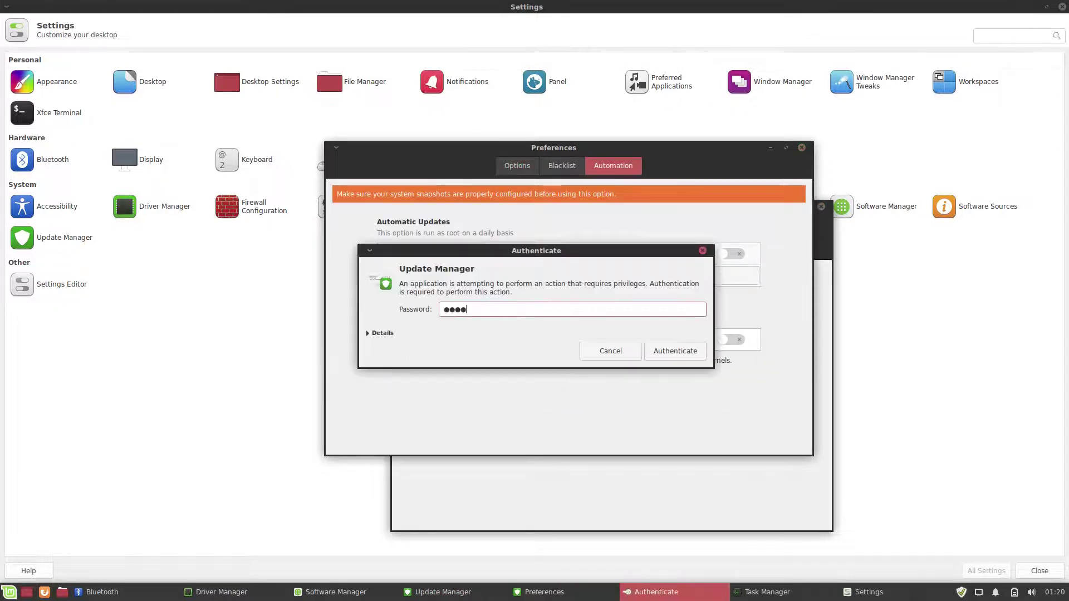
{"action": "key", "text": "Return"}
{"action": "left_click", "coordinate": [731, 340]}
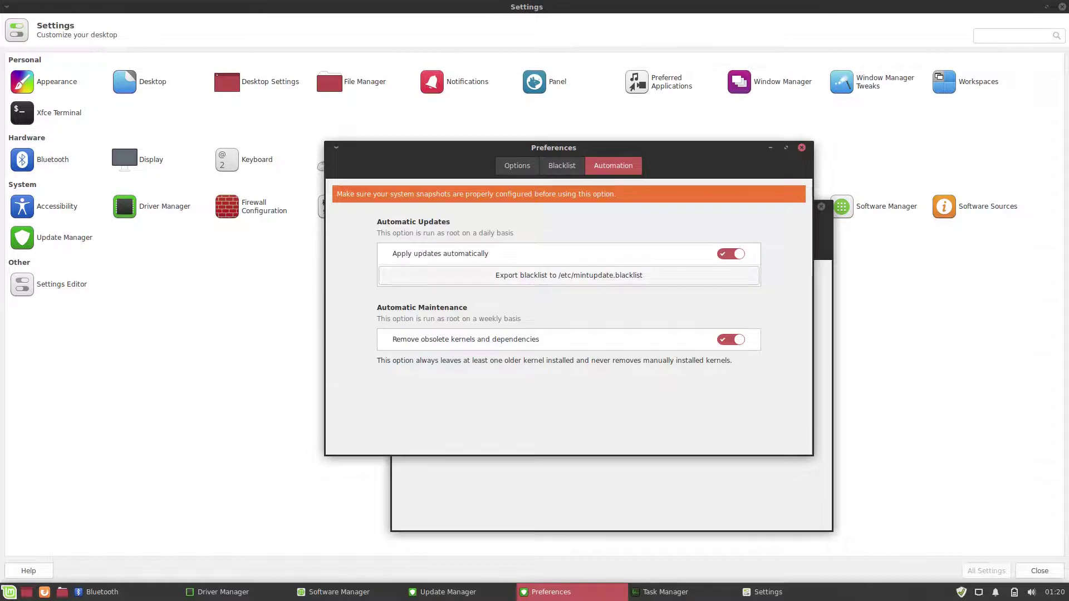
{"action": "key", "text": "Escape"}
{"action": "left_click", "coordinate": [22, 284]}
{"action": "key", "text": "Down"}
{"action": "key", "text": "Down"}
{"action": "key", "text": "Down"}
{"action": "key", "text": "Down"}
{"action": "key", "text": "Down"}
{"action": "key", "text": "Down"}
{"action": "key", "text": "Down"}
{"action": "key", "text": "Down"}
{"action": "key", "text": "Down"}
{"action": "key", "text": "Down"}
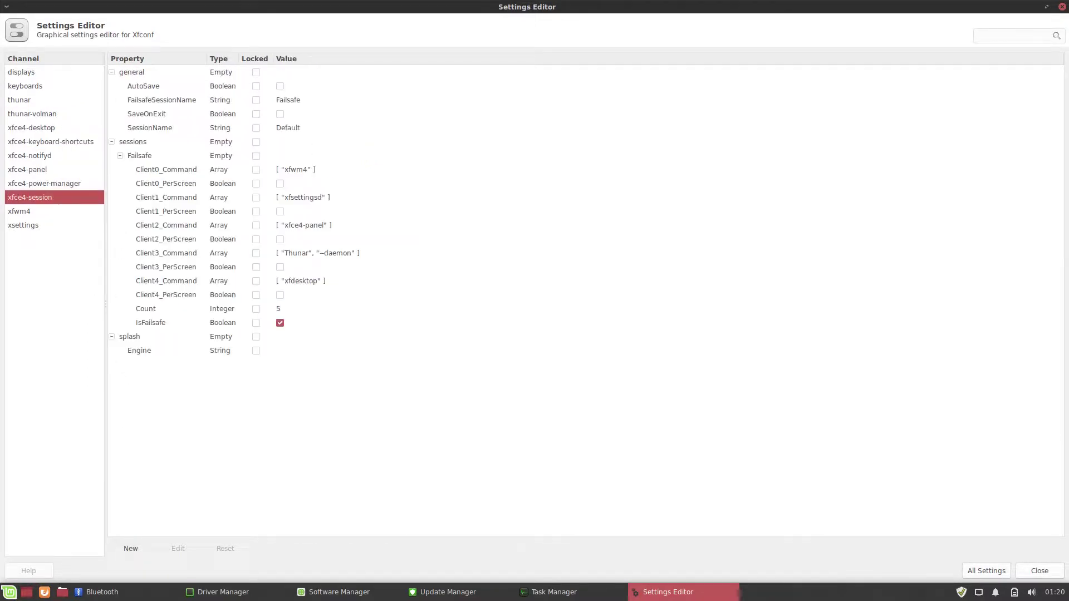
Step: Close Settings Editor and Update Manager, and select the virtualbox-guest-x11 driver in Driver Manager
{"action": "key", "text": "Down"}
{"action": "key", "text": "Down"}
{"action": "key", "text": "alt+F4"}
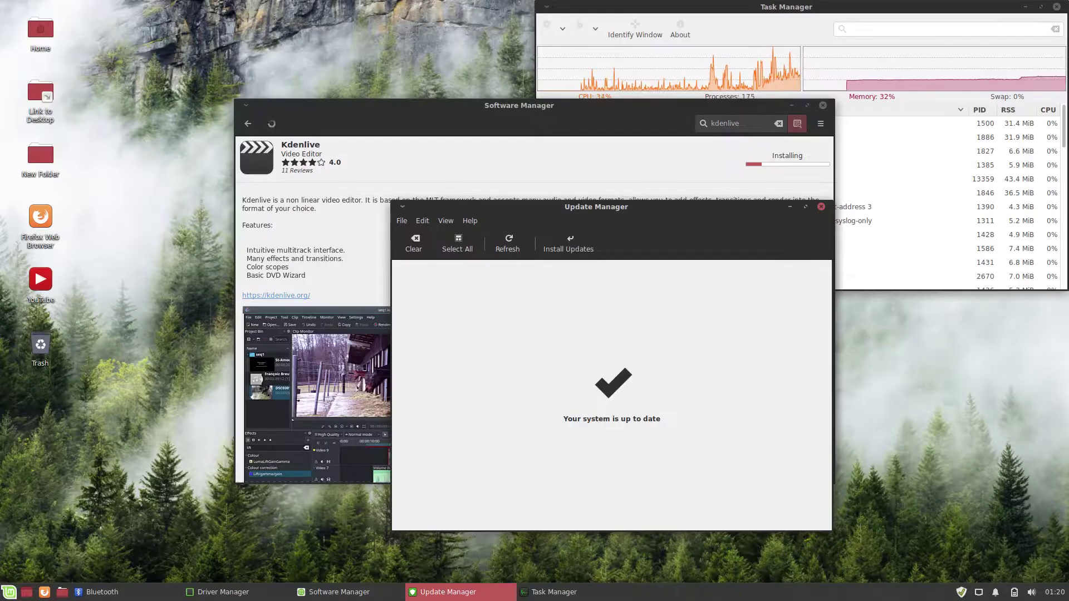
{"action": "key", "text": "alt+F4"}
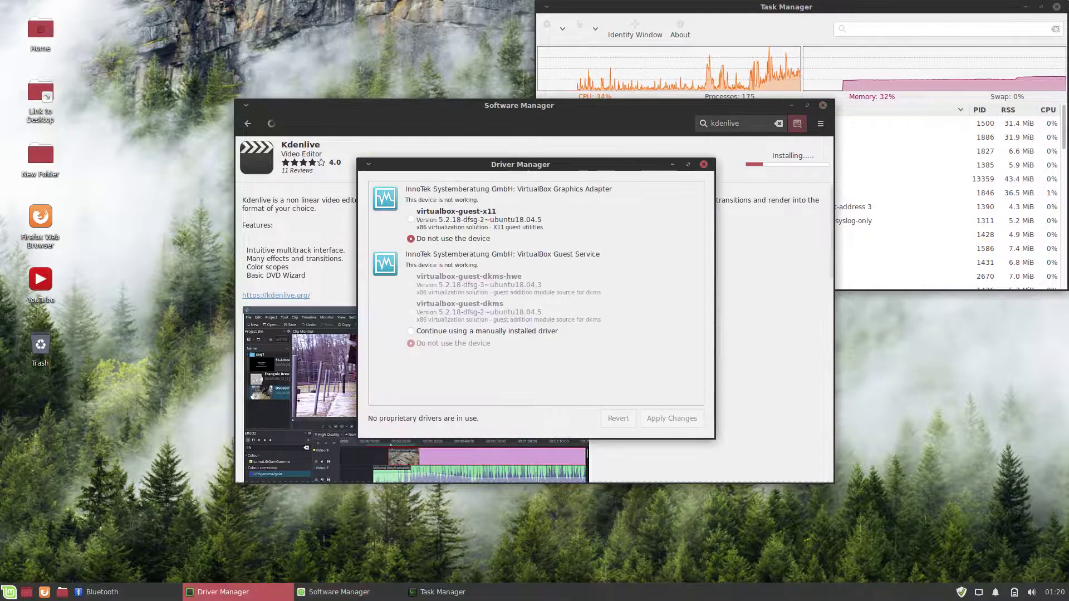
{"action": "left_click", "coordinate": [411, 219]}
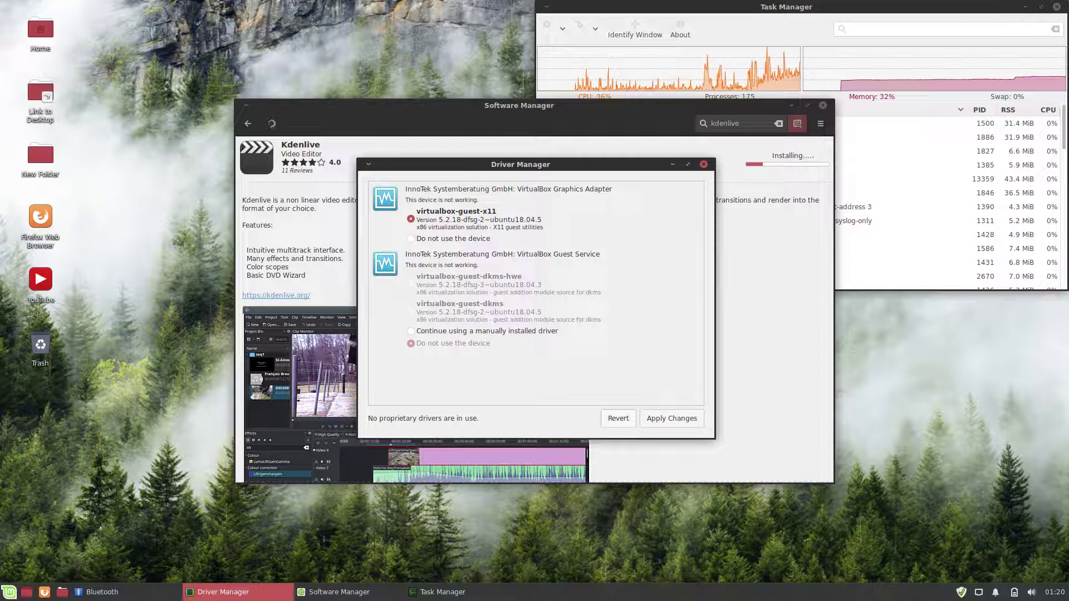
{"action": "key", "text": "alt+F4"}
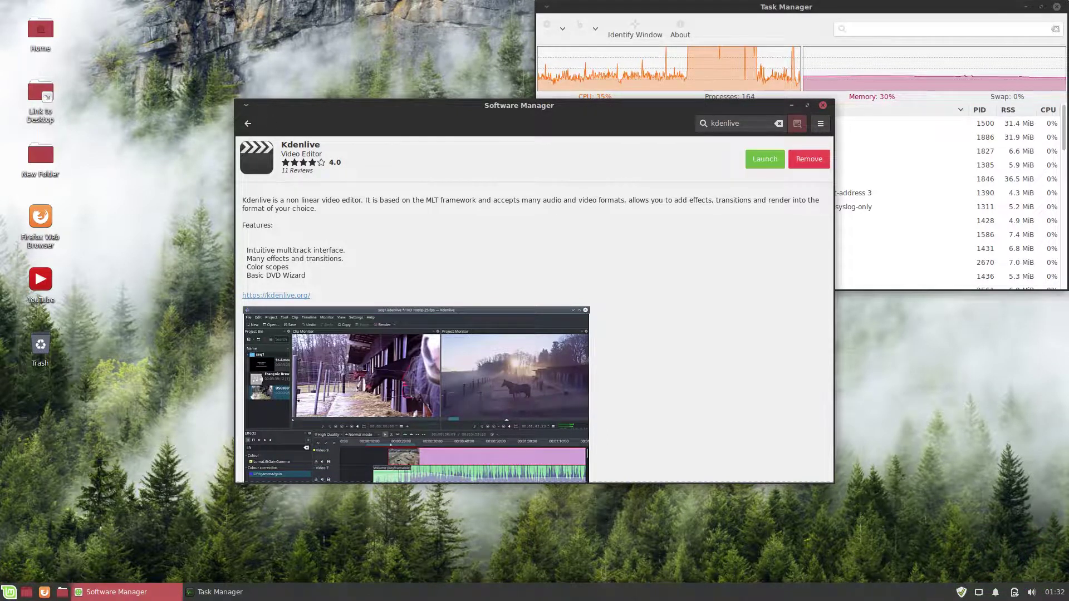
Step: Close Software Manager and launch Kdenlive by searching 'kd' in the application menu
{"action": "key", "text": "alt+F4"}
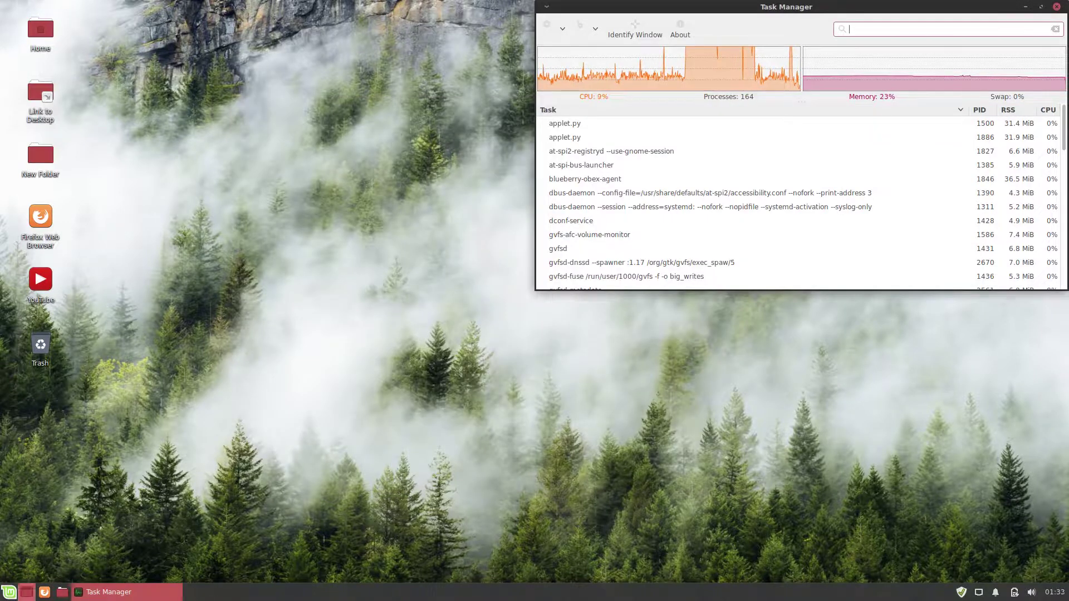
{"action": "key", "text": "super"}
{"action": "type", "text": "kd"}
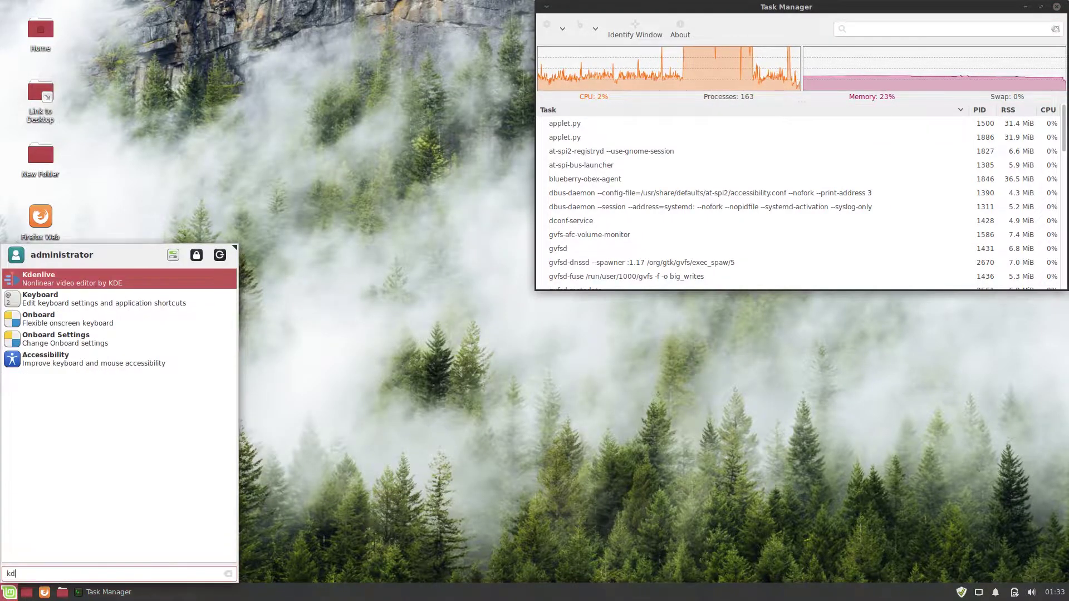
{"action": "key", "text": "Return"}
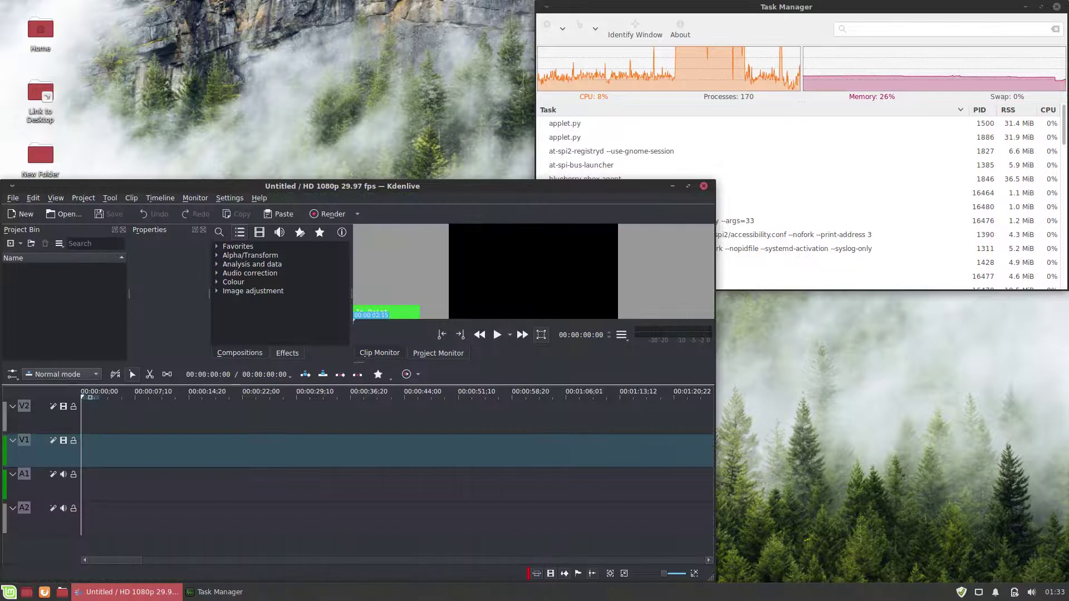
Step: Check About Kdenlive for version 19.04.3, quit Kdenlive, and reopen the application menu
{"action": "key", "text": "alt+h"}
{"action": "key", "text": "Up"}
{"action": "key", "text": "Up"}
{"action": "key", "text": "Return"}
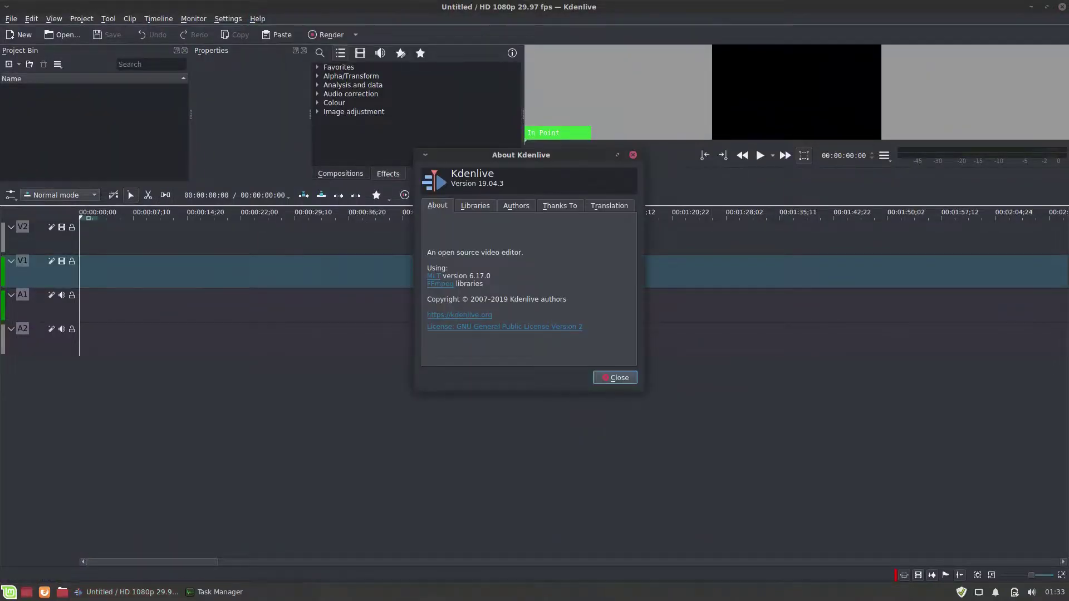
{"action": "key", "text": "Escape"}
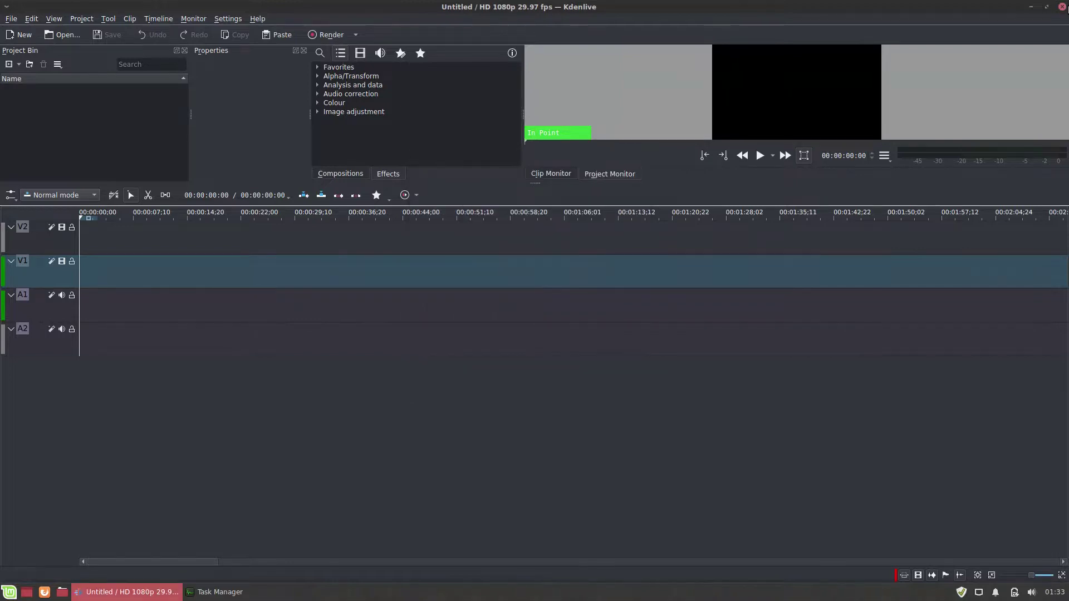
{"action": "key", "text": "ctrl+q"}
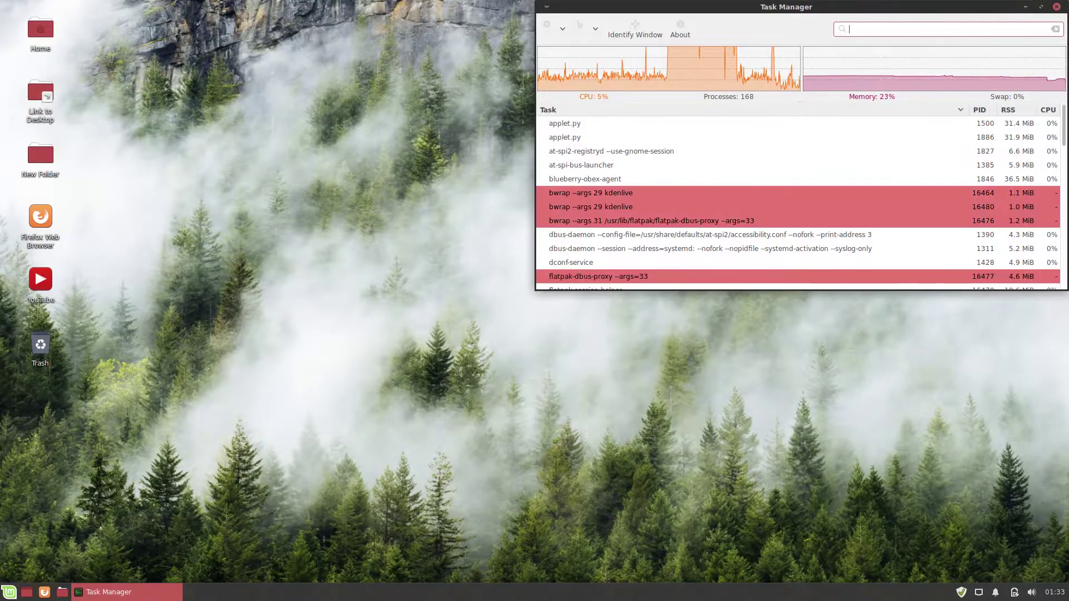
{"action": "key", "text": "super"}
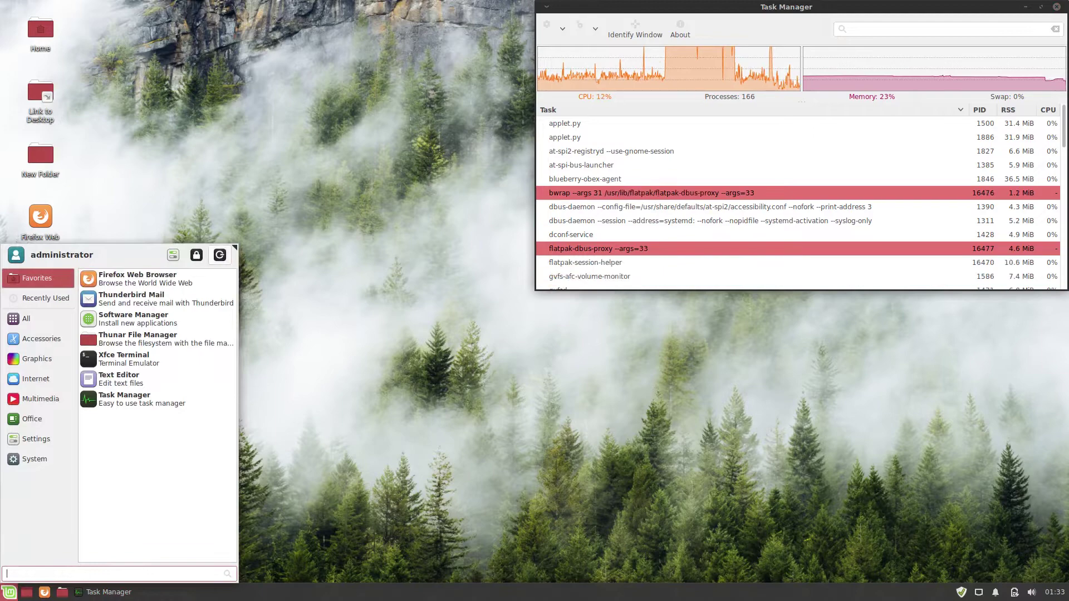